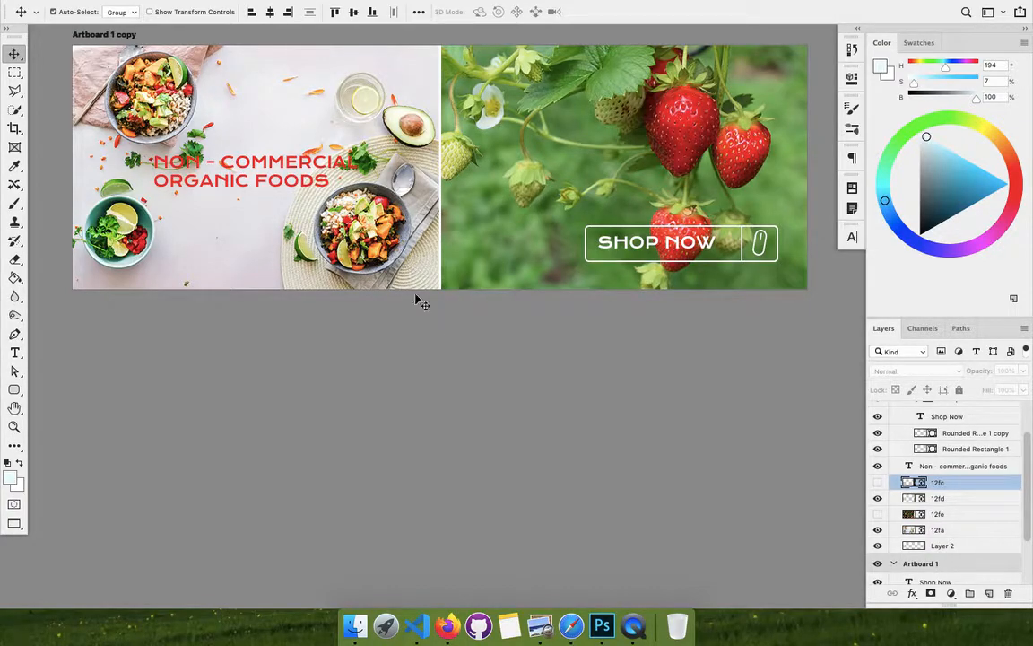
{"action": "left_click_drag", "start_coordinate": [201, 178], "coordinate": [357, 214]}
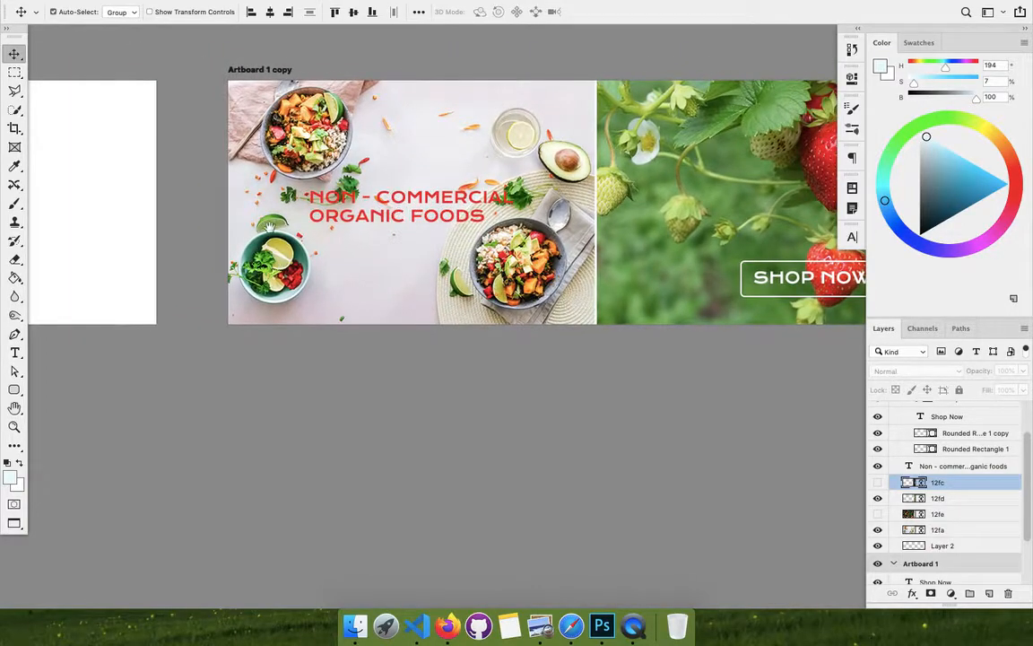
{"action": "left_click_drag", "start_coordinate": [400, 266], "coordinate": [261, 267]}
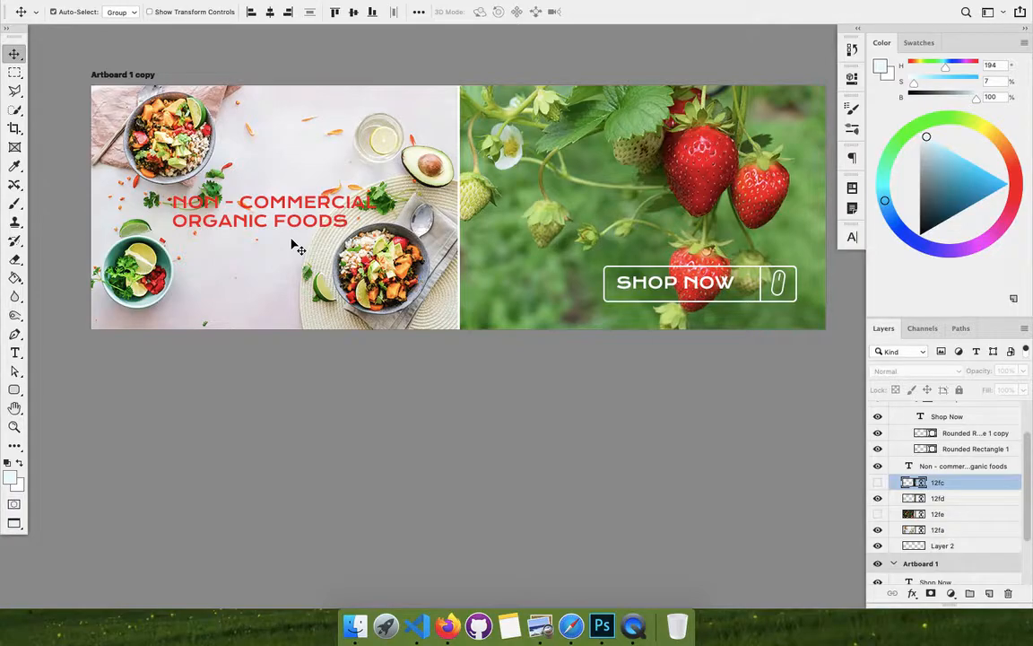
{"action": "left_click_drag", "start_coordinate": [156, 145], "coordinate": [387, 155]}
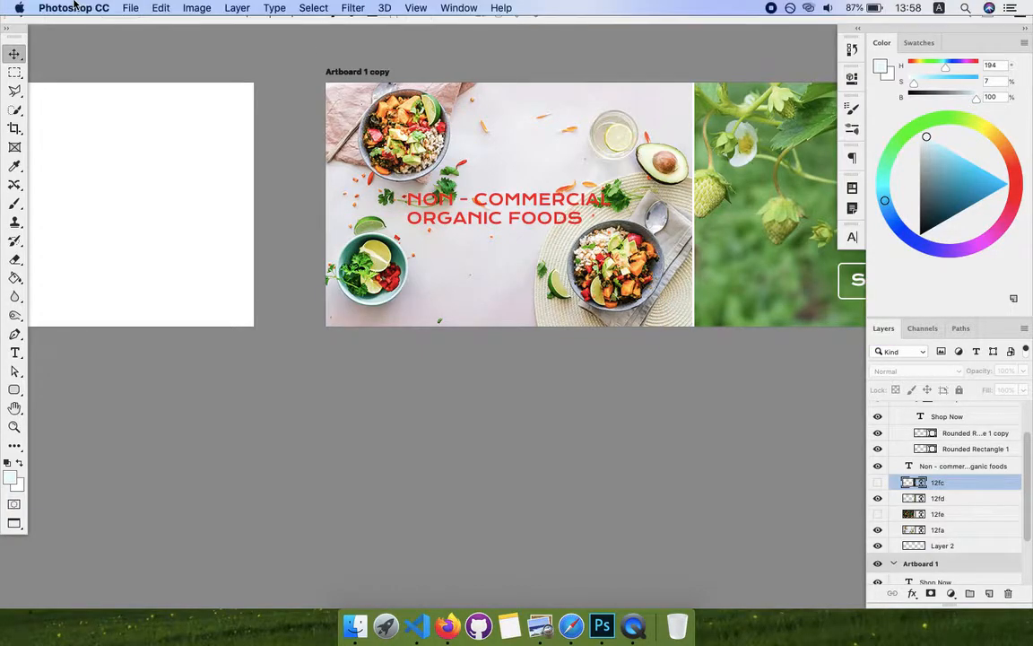
- Create a new artboard document 1000 px wide and 320 px high with a white background
{"action": "key", "text": "super+n"}
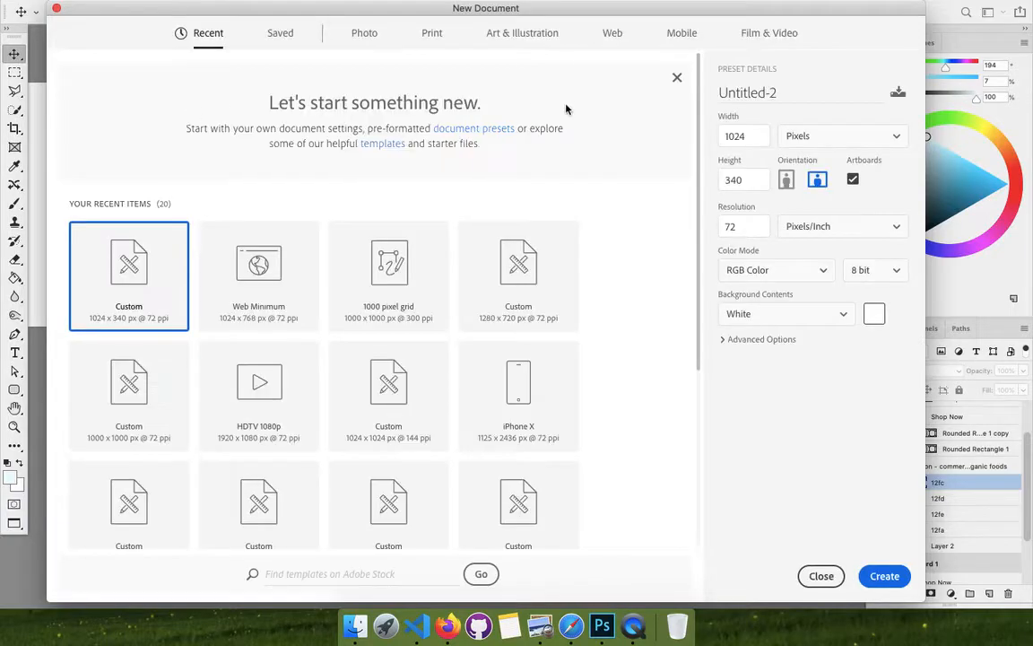
{"action": "double_click", "coordinate": [735, 137]}
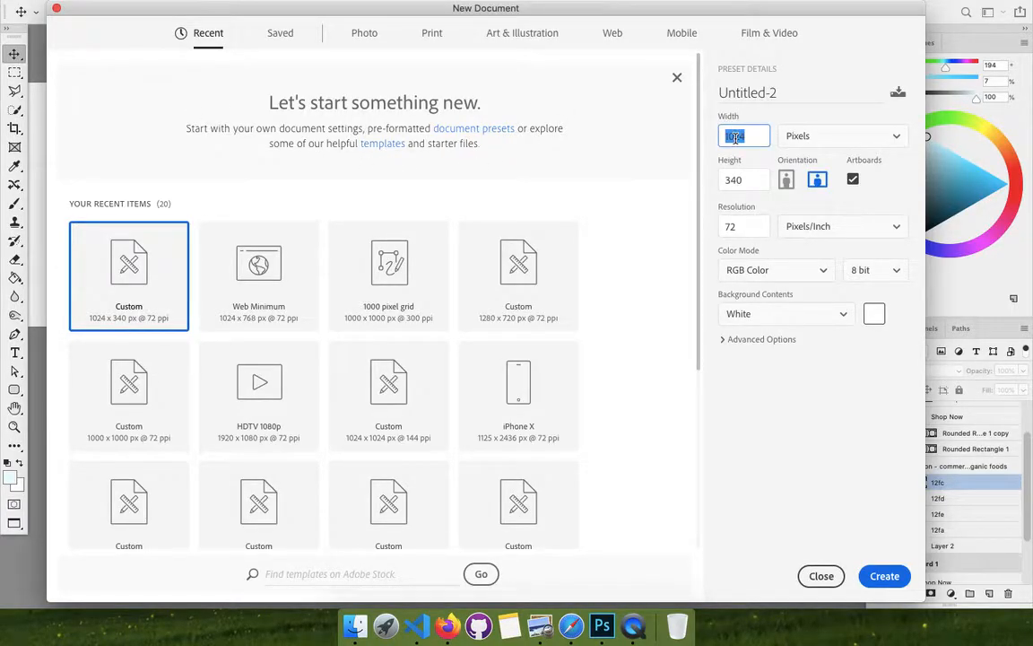
{"action": "type", "text": "1000"}
{"action": "key", "text": "Tab"}
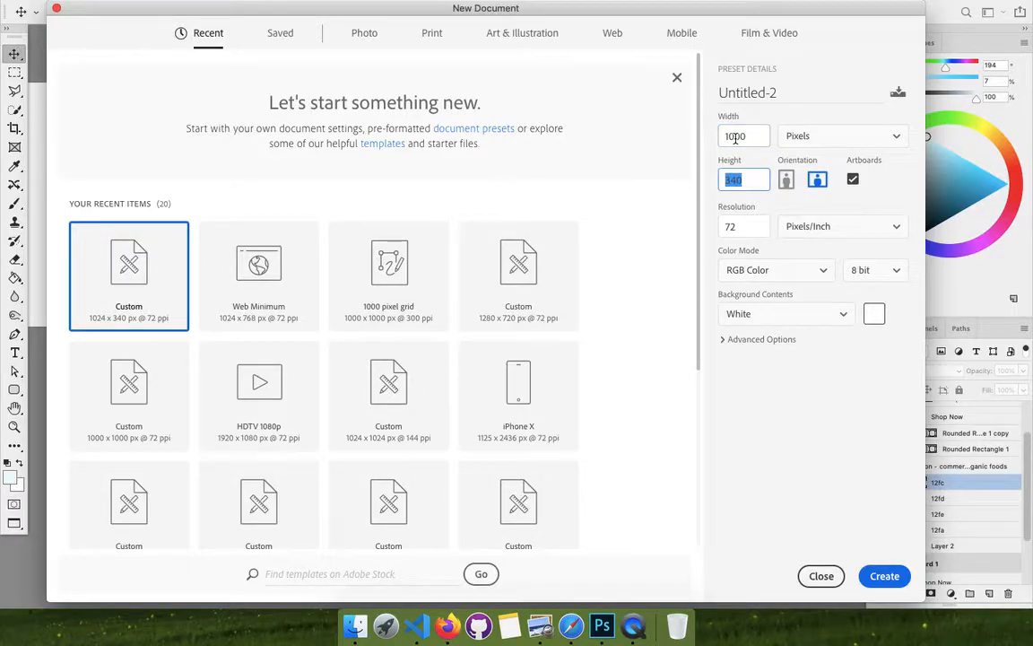
{"action": "type", "text": "320"}
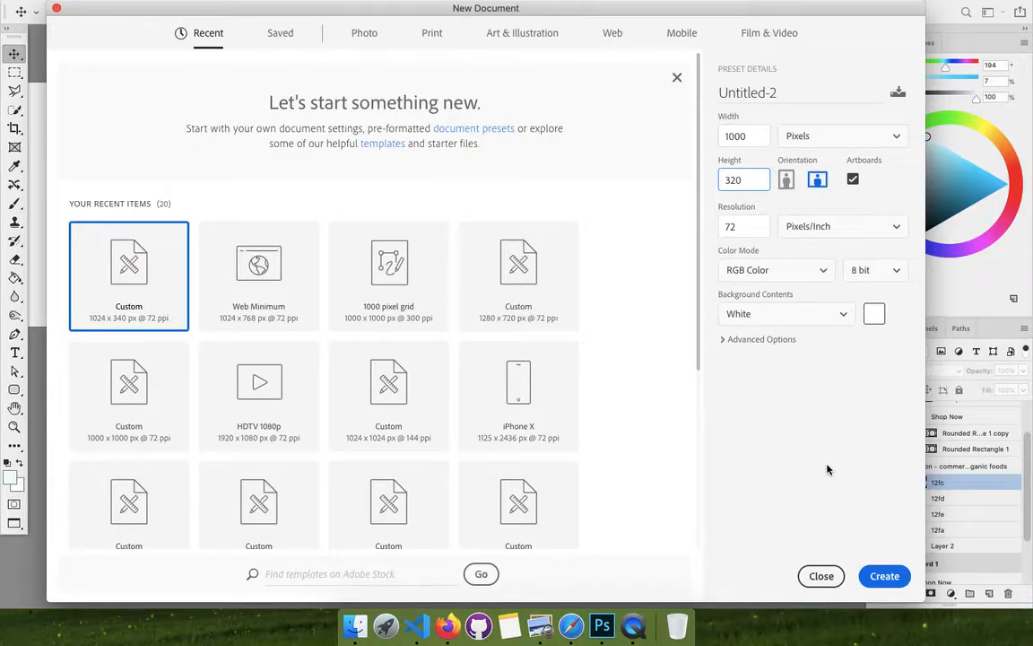
{"action": "left_click", "coordinate": [879, 578]}
{"action": "left_click_drag", "start_coordinate": [518, 334], "coordinate": [484, 277]}
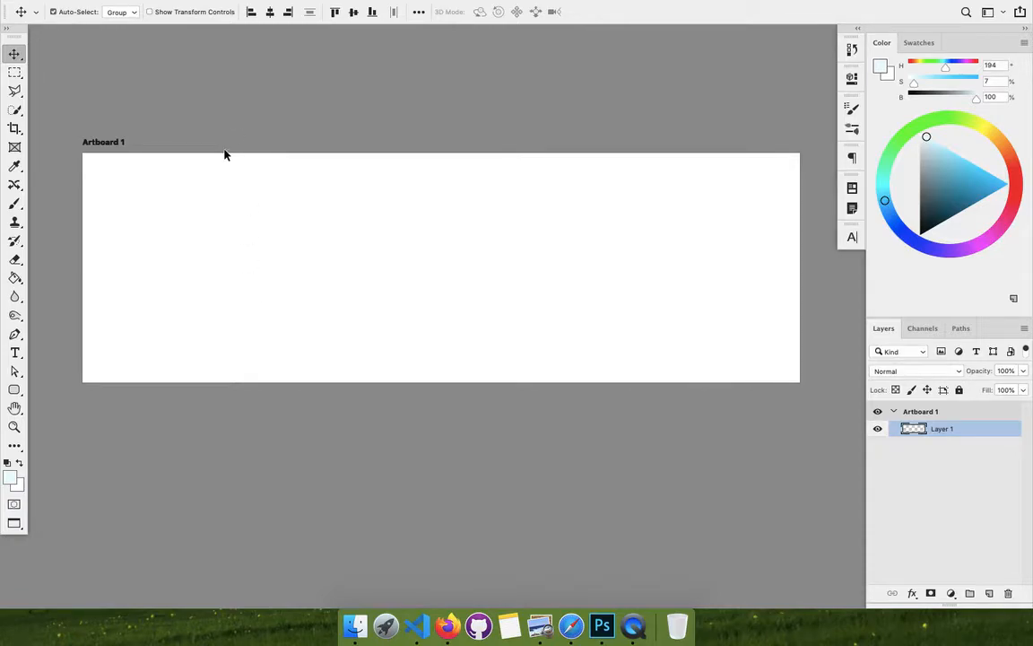
- Switch to the browser to view the Unsplash organic food photos, and return to Photoshop
{"action": "left_click", "coordinate": [454, 595]}
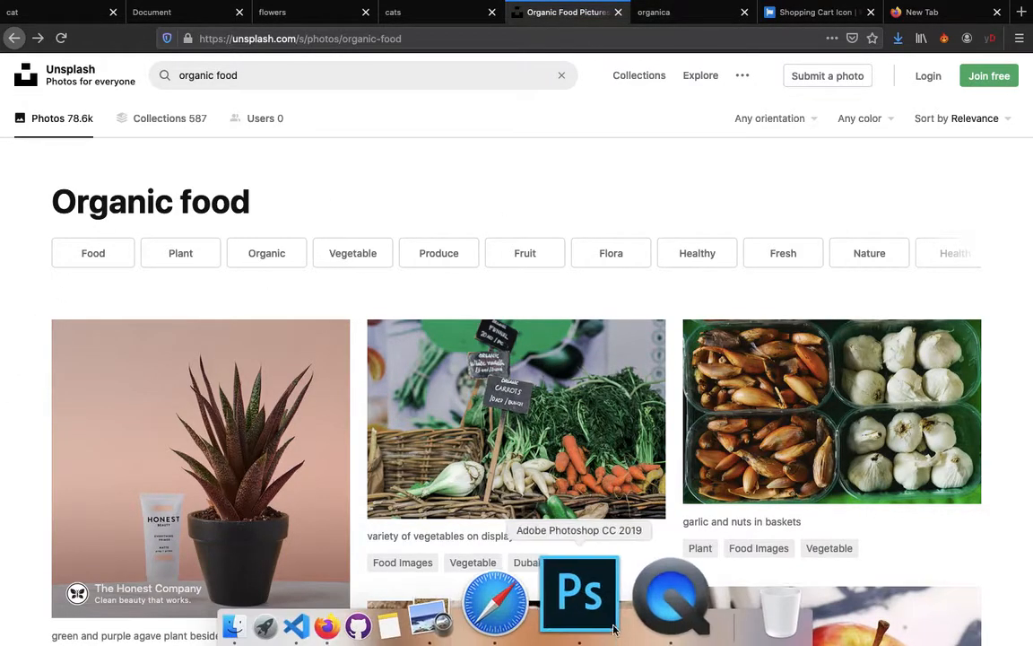
{"action": "left_click", "coordinate": [590, 617]}
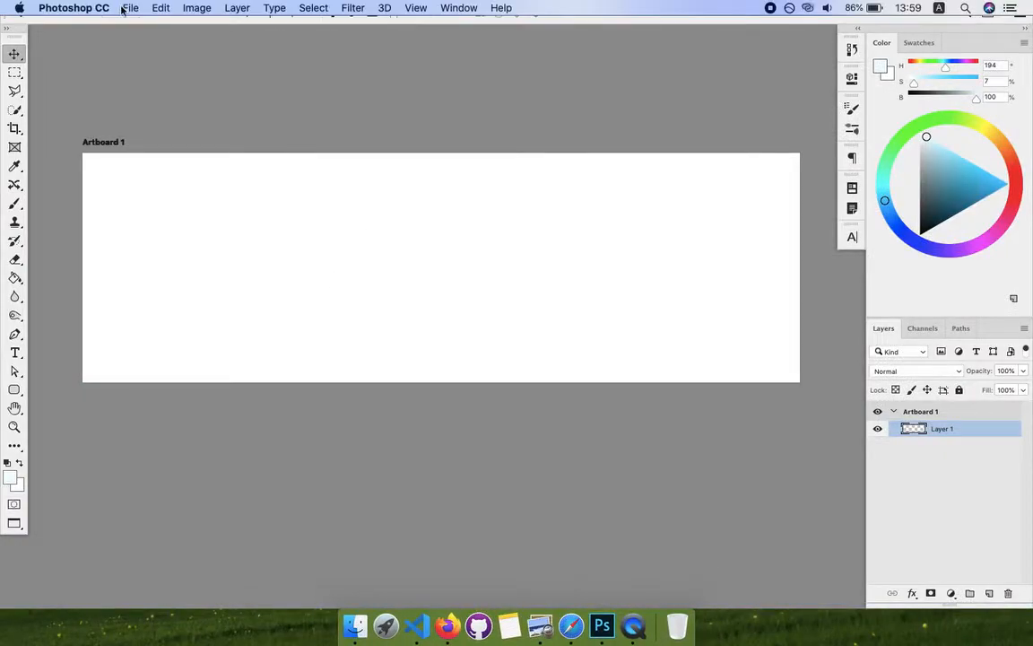
{"action": "left_click", "coordinate": [126, 8]}
{"action": "left_click", "coordinate": [199, 283]}
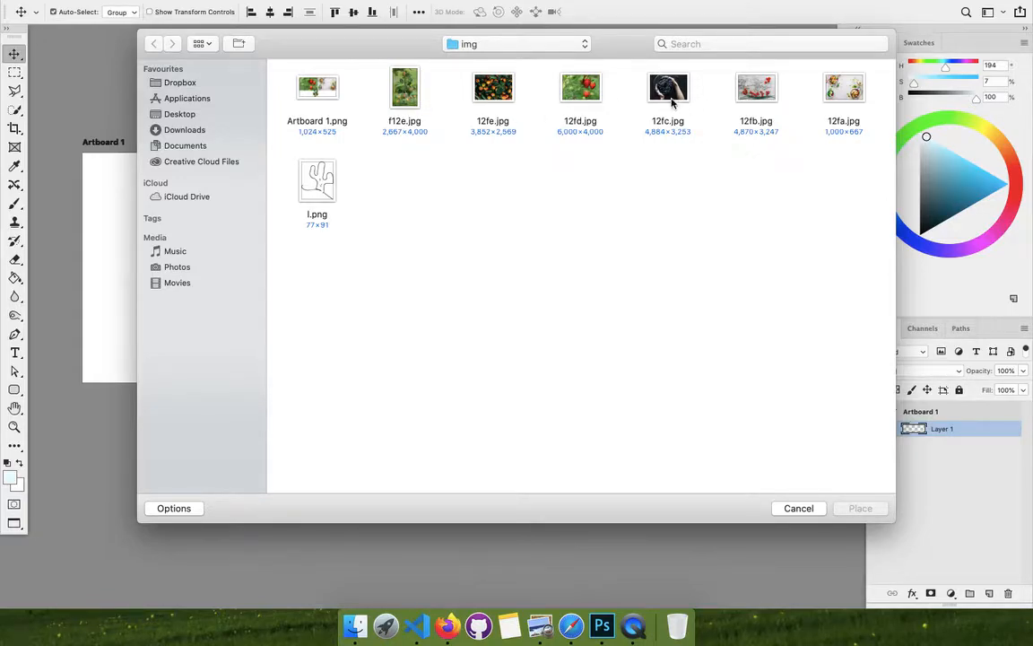
{"action": "left_click", "coordinate": [580, 90]}
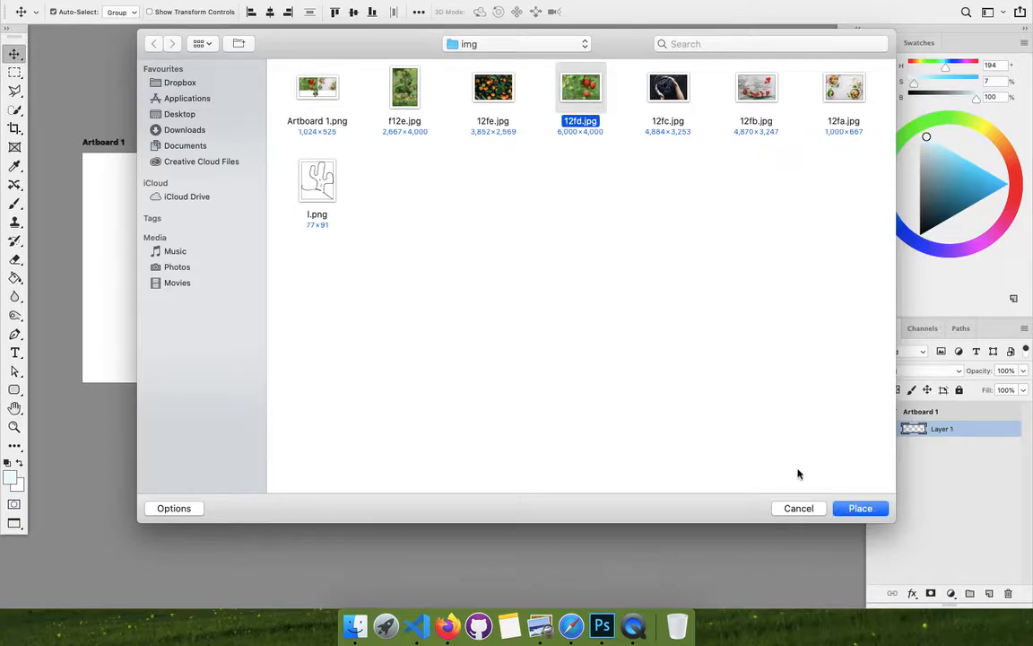
{"action": "left_click", "coordinate": [859, 508]}
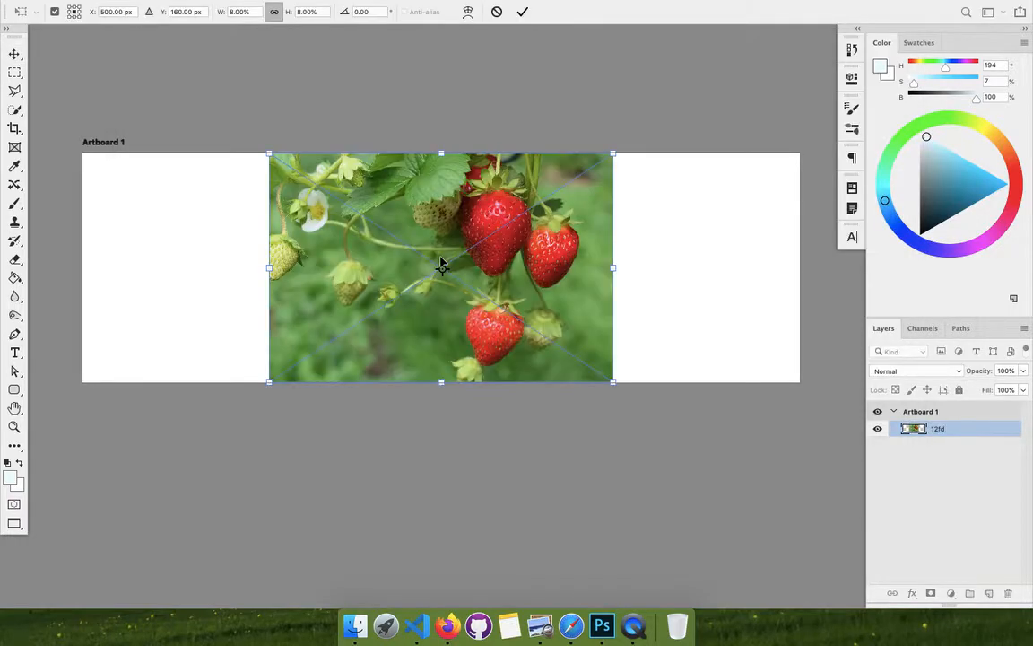
{"action": "left_click", "coordinate": [497, 12]}
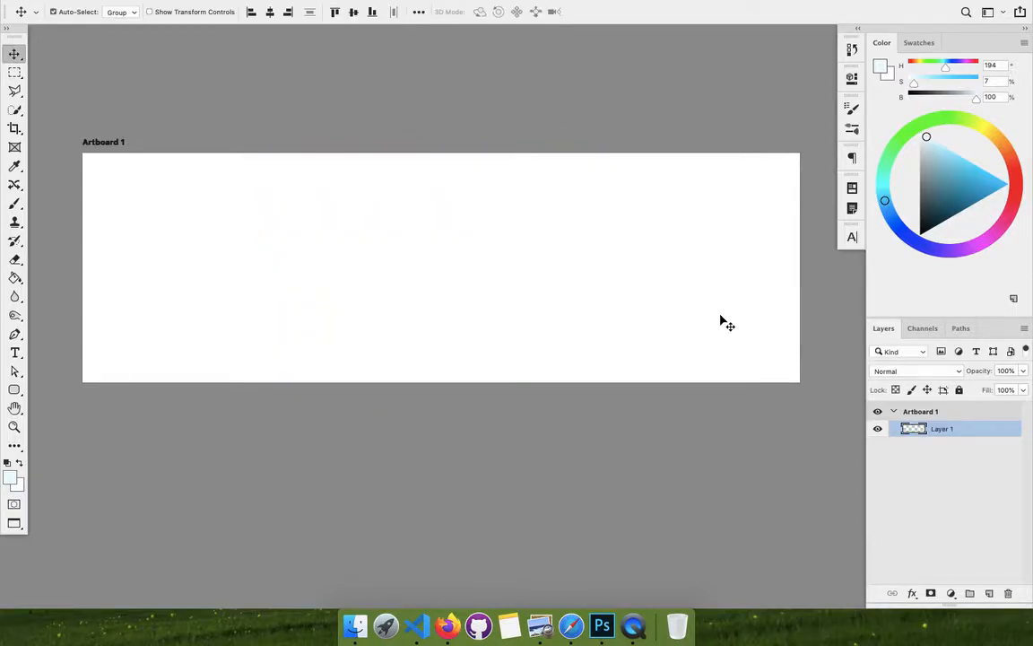
- Add a new layer and place the strawberry image 12fd.jpg into it as a linked file at its default size
{"action": "left_click", "coordinate": [989, 593]}
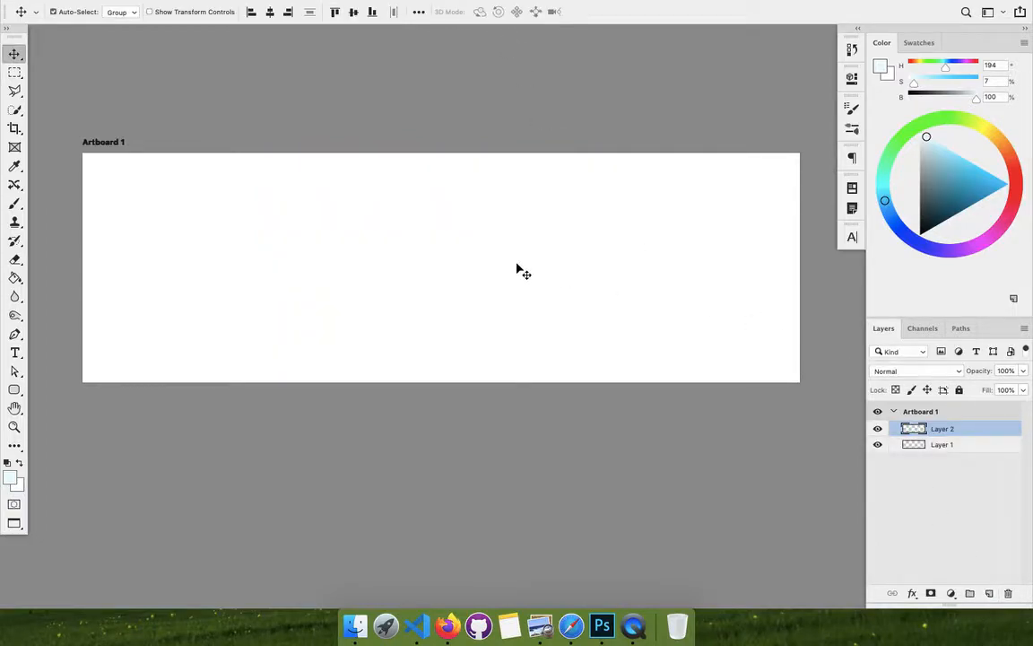
{"action": "left_click", "coordinate": [130, 7]}
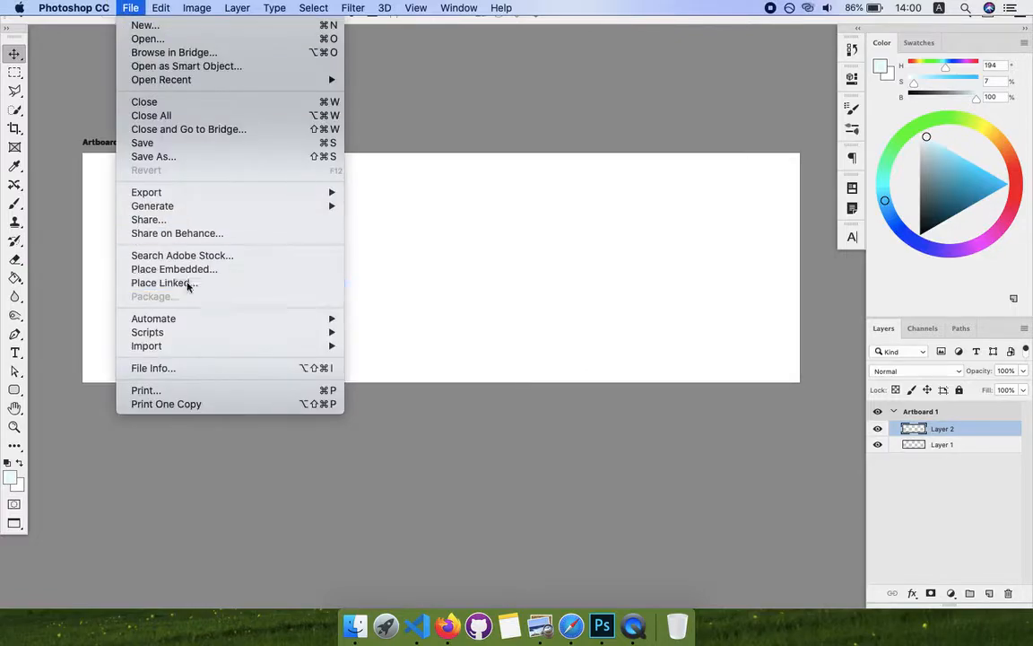
{"action": "left_click", "coordinate": [170, 282]}
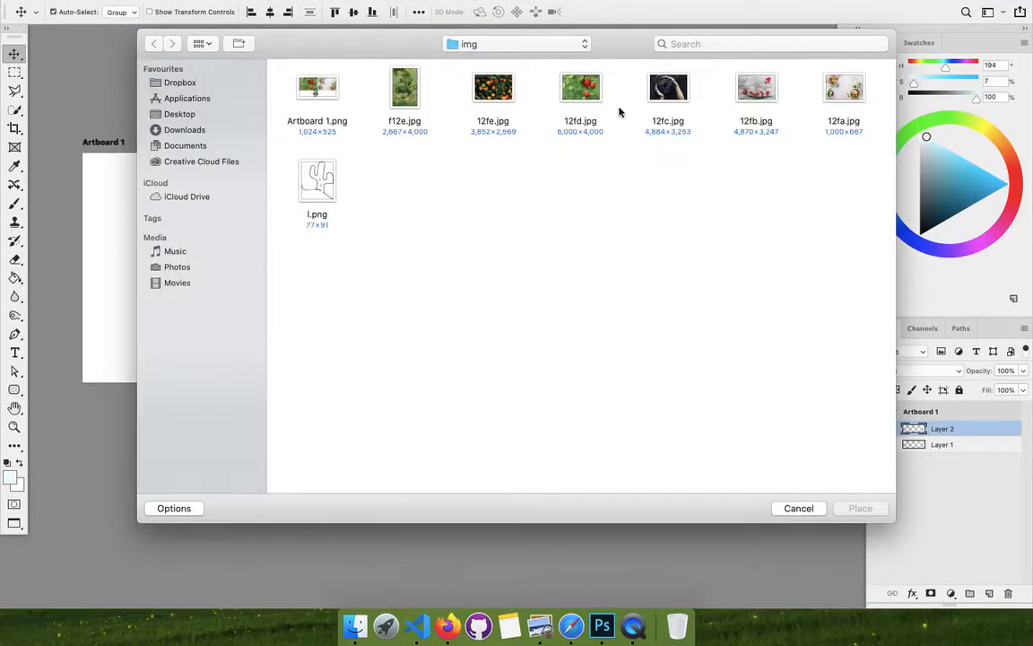
{"action": "left_click", "coordinate": [580, 90]}
{"action": "left_click", "coordinate": [866, 509]}
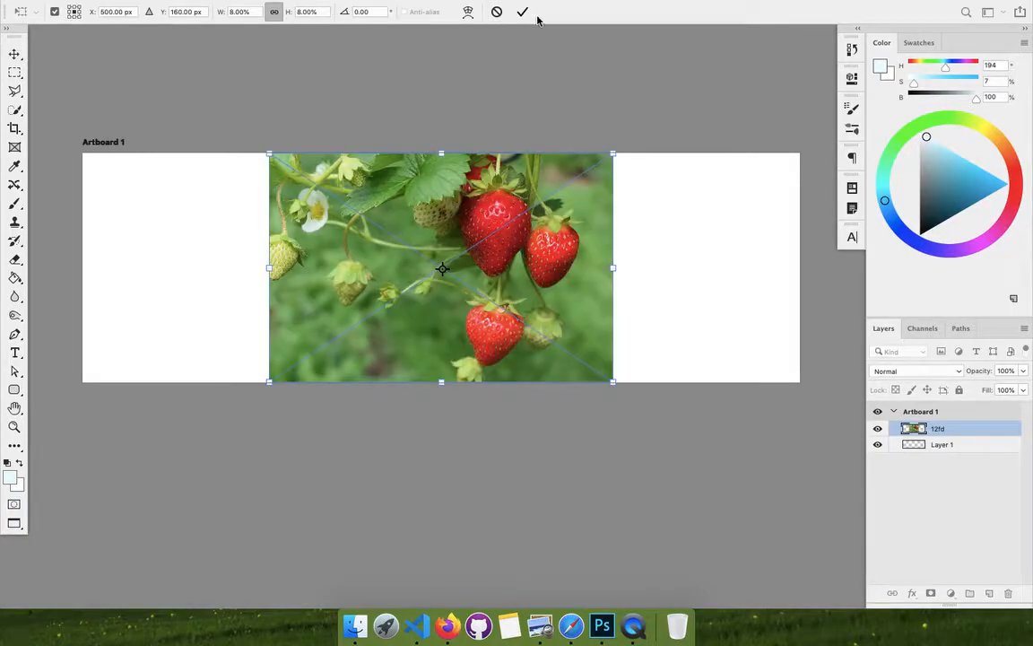
{"action": "left_click", "coordinate": [522, 12]}
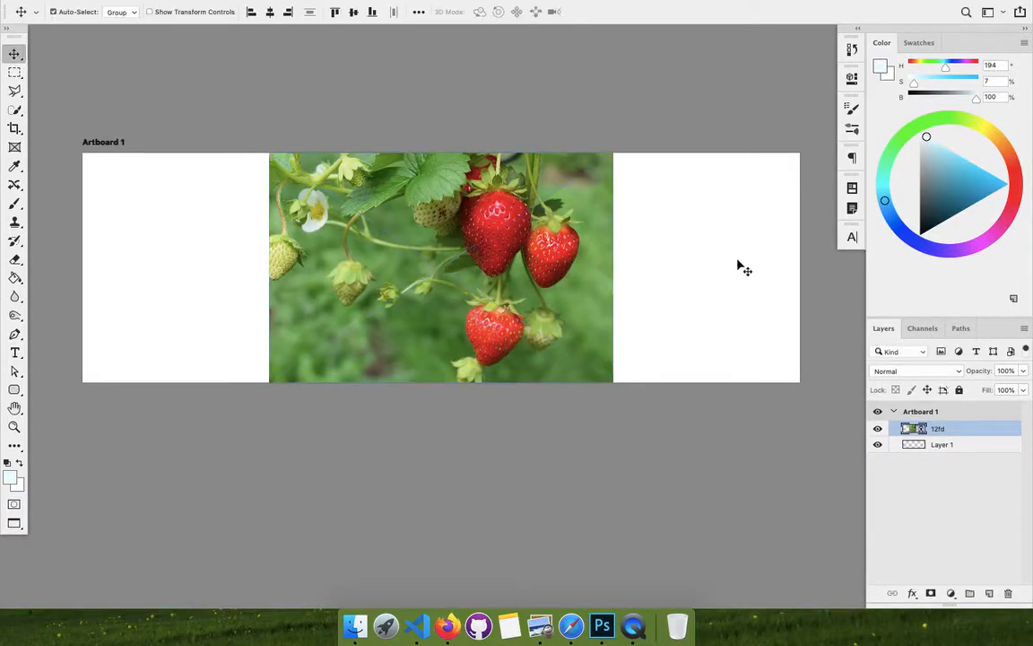
- Align the strawberry image with the right edge of the artboard, using a selection of the whole canvas, and deselect
{"action": "left_click_drag", "start_coordinate": [485, 245], "coordinate": [553, 264]}
{"action": "key", "text": "super+a"}
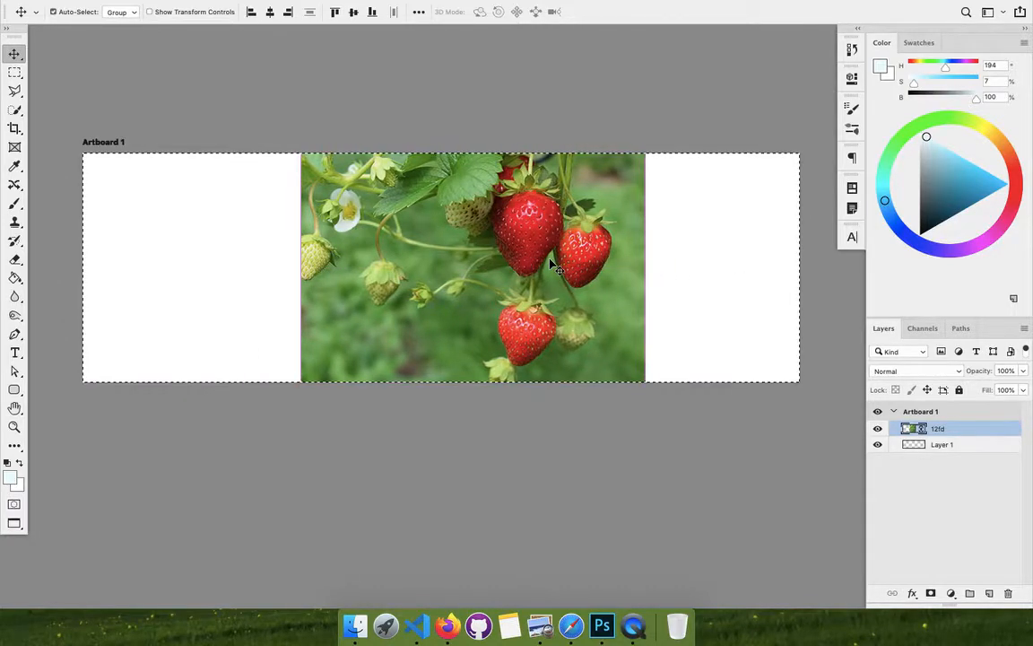
{"action": "left_click", "coordinate": [289, 12]}
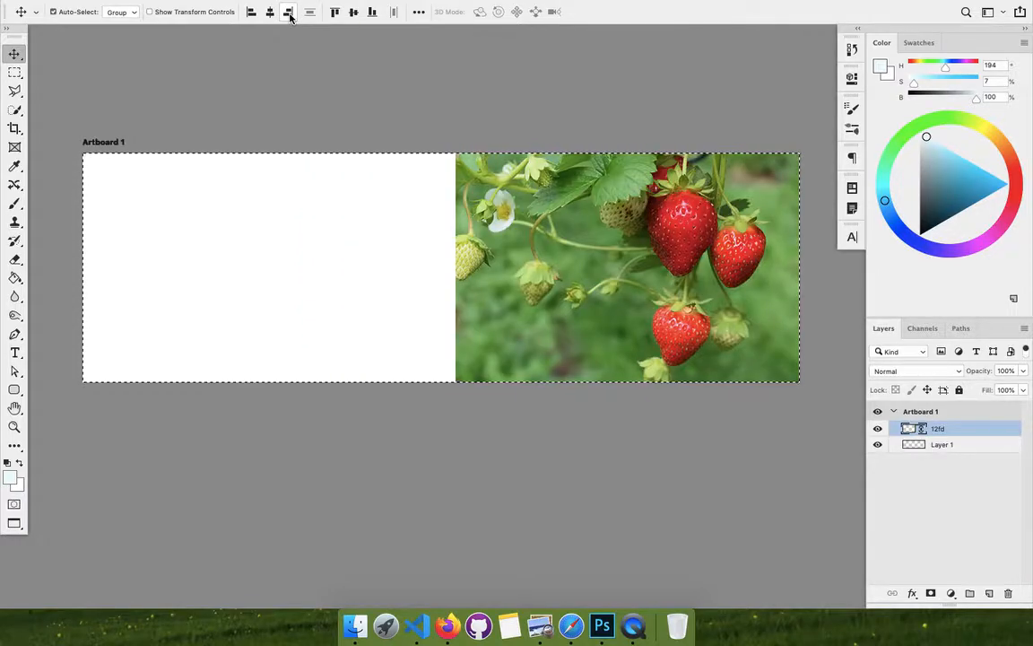
{"action": "key", "text": "super+d"}
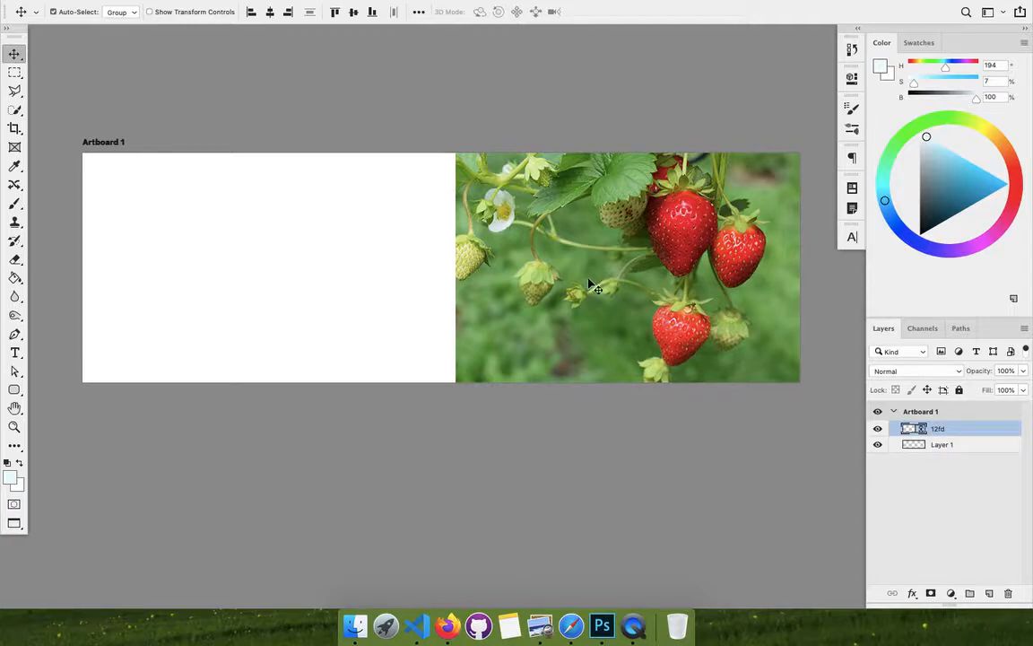
{"action": "left_click", "coordinate": [988, 593]}
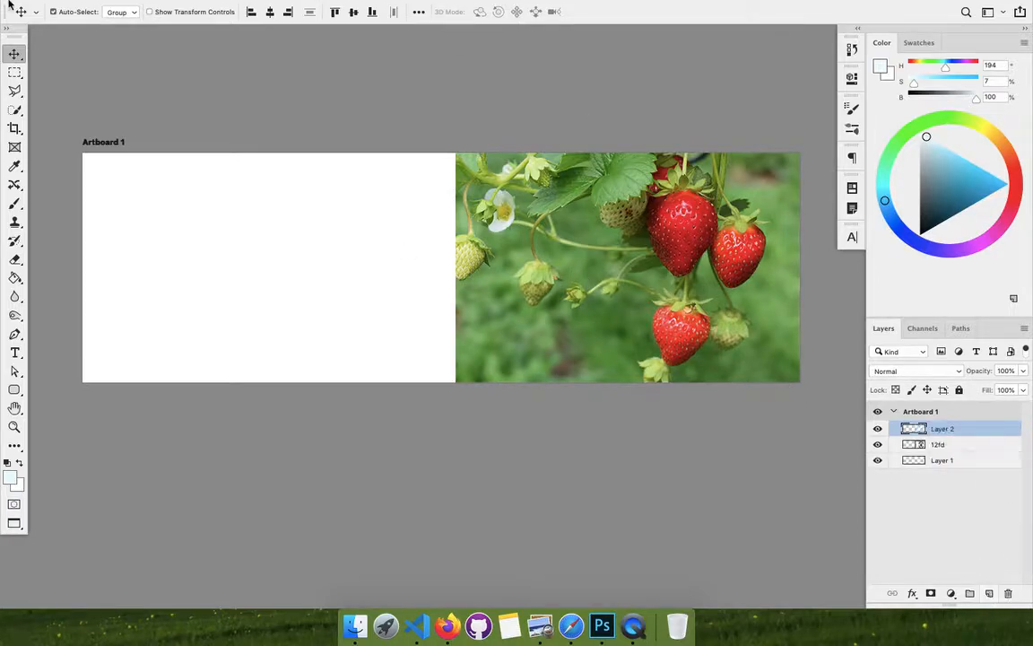
{"action": "key", "text": "Delete"}
{"action": "mouse_move", "coordinate": [95, 4]}
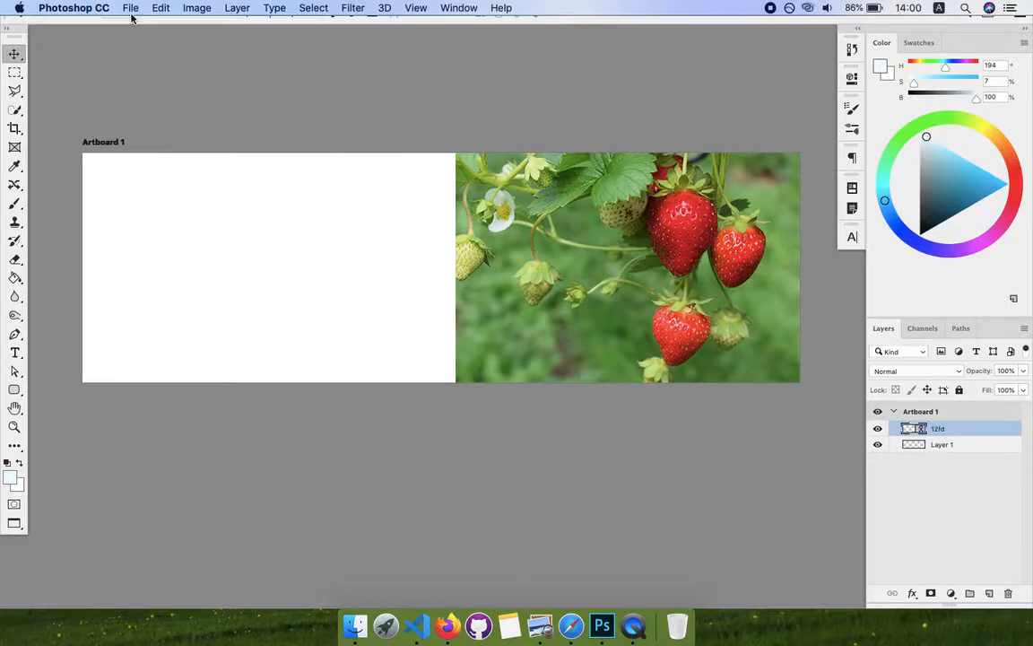
{"action": "left_click", "coordinate": [130, 8]}
{"action": "left_click", "coordinate": [220, 283]}
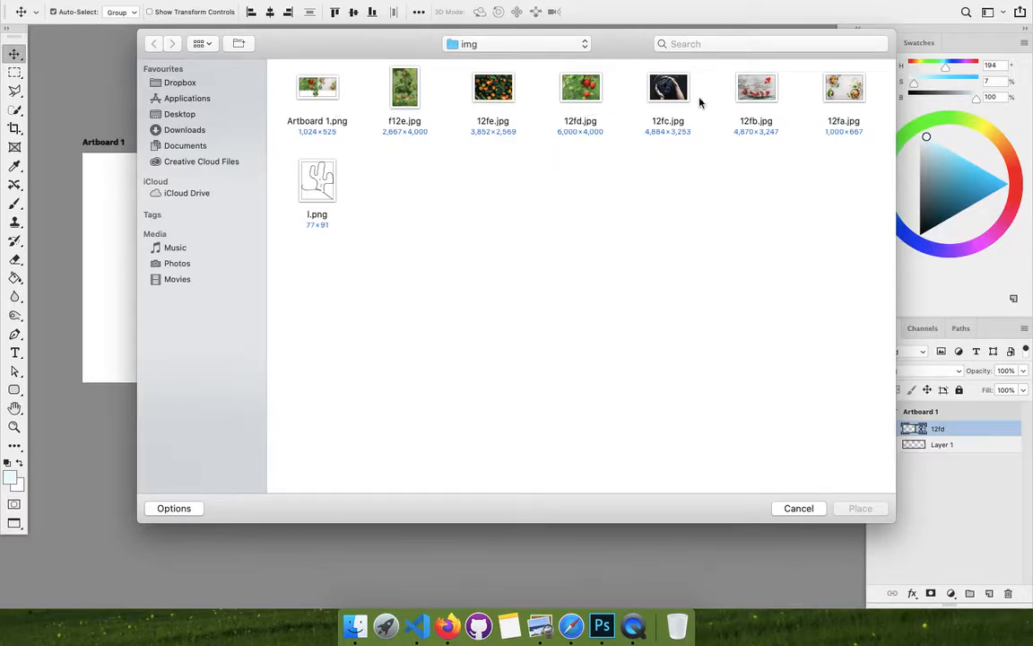
{"action": "left_click", "coordinate": [838, 103]}
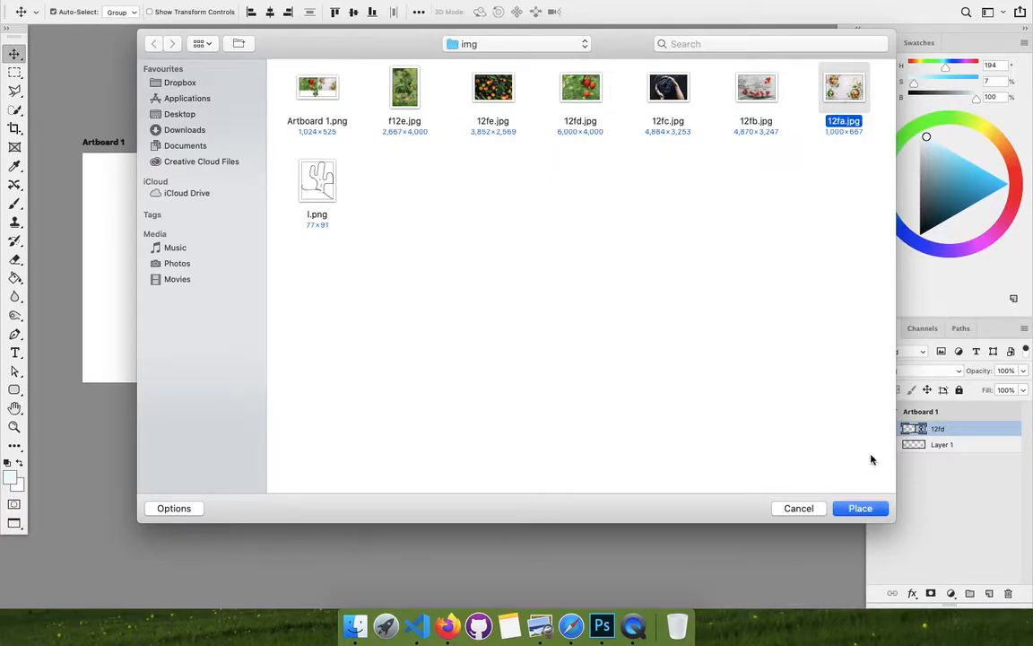
{"action": "left_click", "coordinate": [859, 507]}
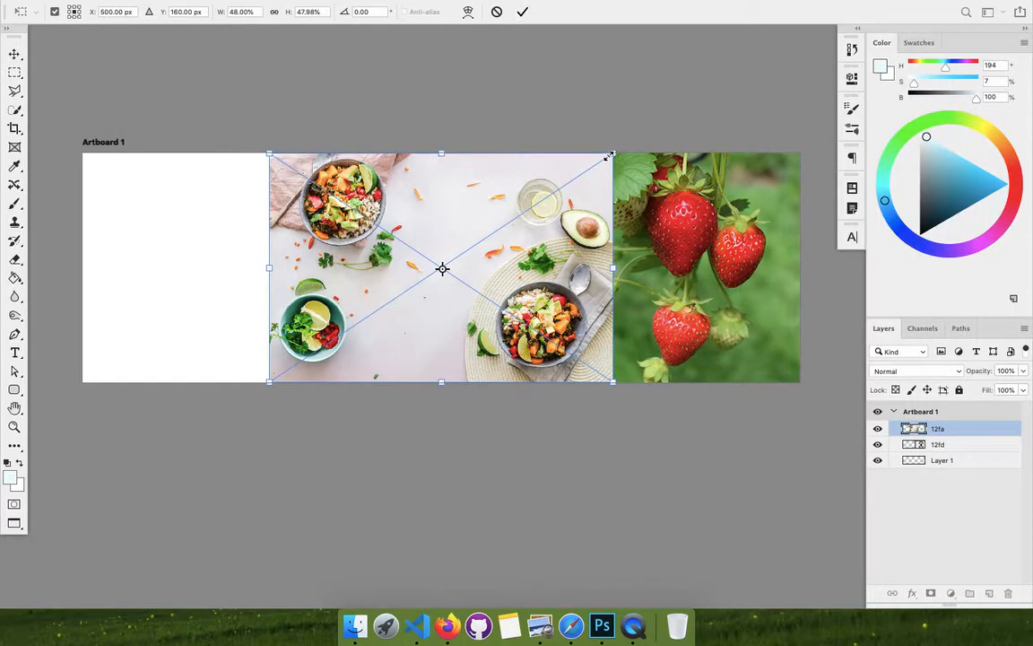
{"action": "mouse_move", "coordinate": [618, 155]}
{"action": "left_mouse_down"}
{"action": "mouse_move", "coordinate": [639, 132]}
{"action": "mouse_move", "coordinate": [605, 157]}
{"action": "left_mouse_up"}
{"action": "left_click", "coordinate": [496, 12]}
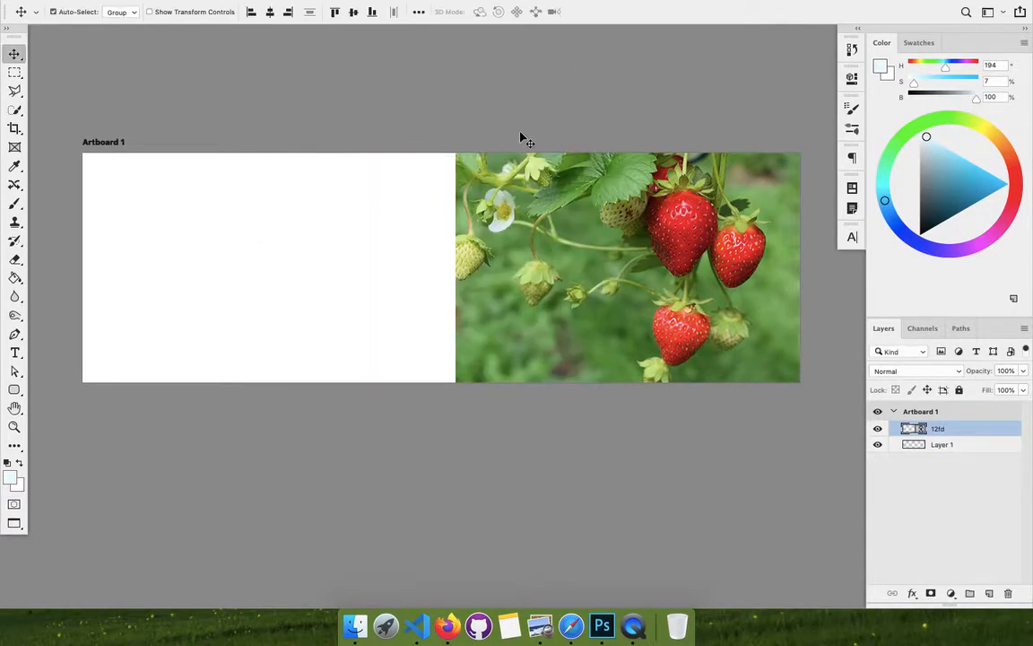
- Place the food bowls image 12fa.jpg as a linked file above the strawberry layer at its default size
{"action": "left_click", "coordinate": [130, 9]}
{"action": "left_click", "coordinate": [188, 283]}
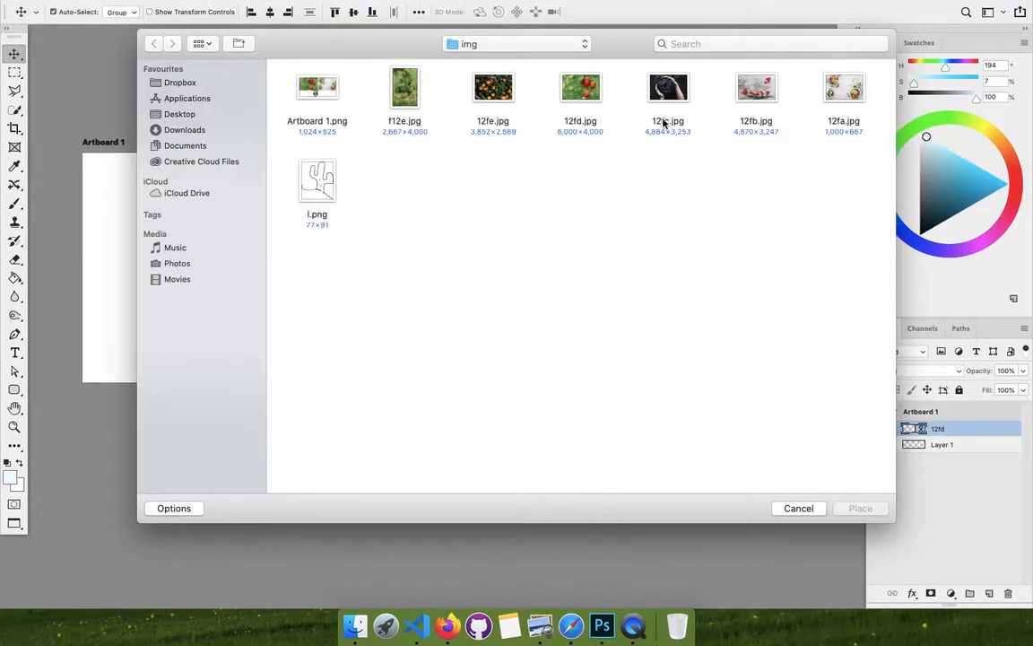
{"action": "left_click", "coordinate": [863, 103]}
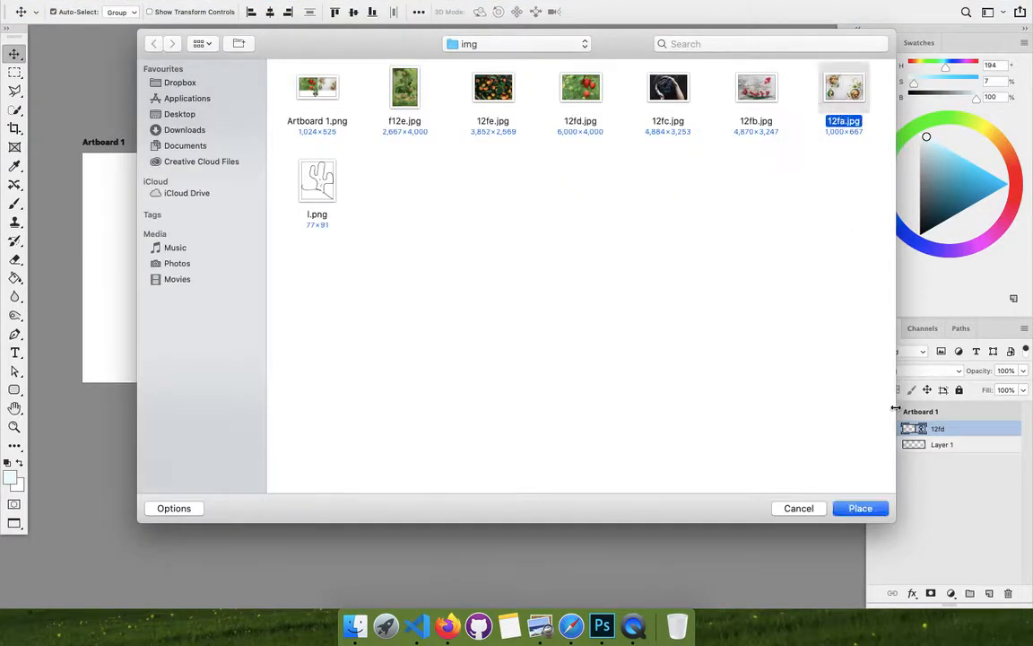
{"action": "left_click", "coordinate": [859, 507]}
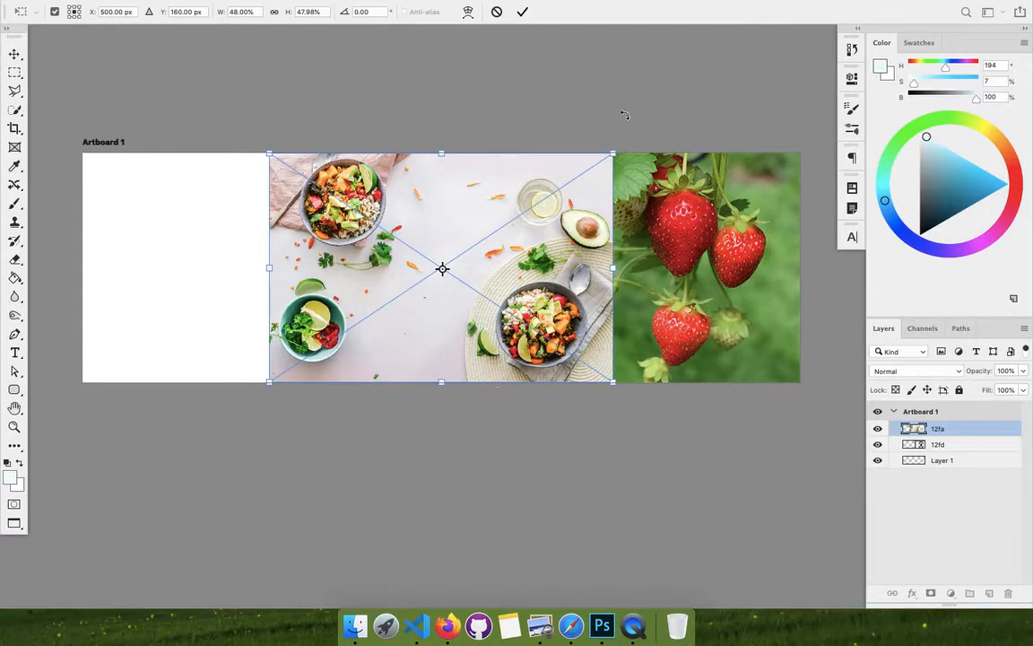
{"action": "left_click", "coordinate": [523, 12]}
- Align the food bowls image with the left edge of the artboard, using a selection of the whole canvas, and deselect
{"action": "key", "text": "ctrl+a"}
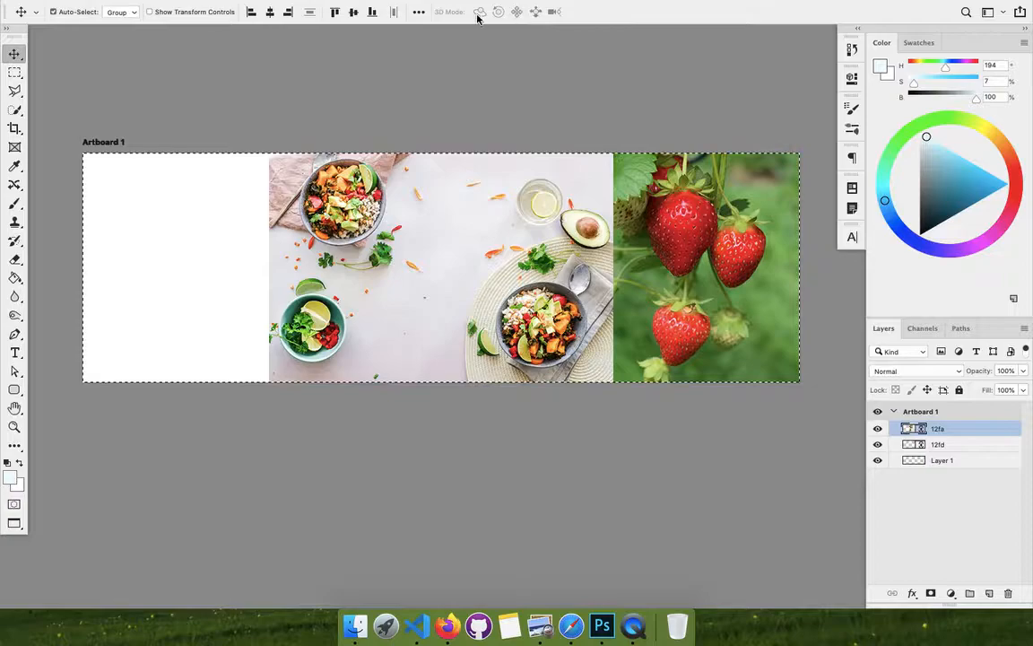
{"action": "left_click", "coordinate": [254, 13]}
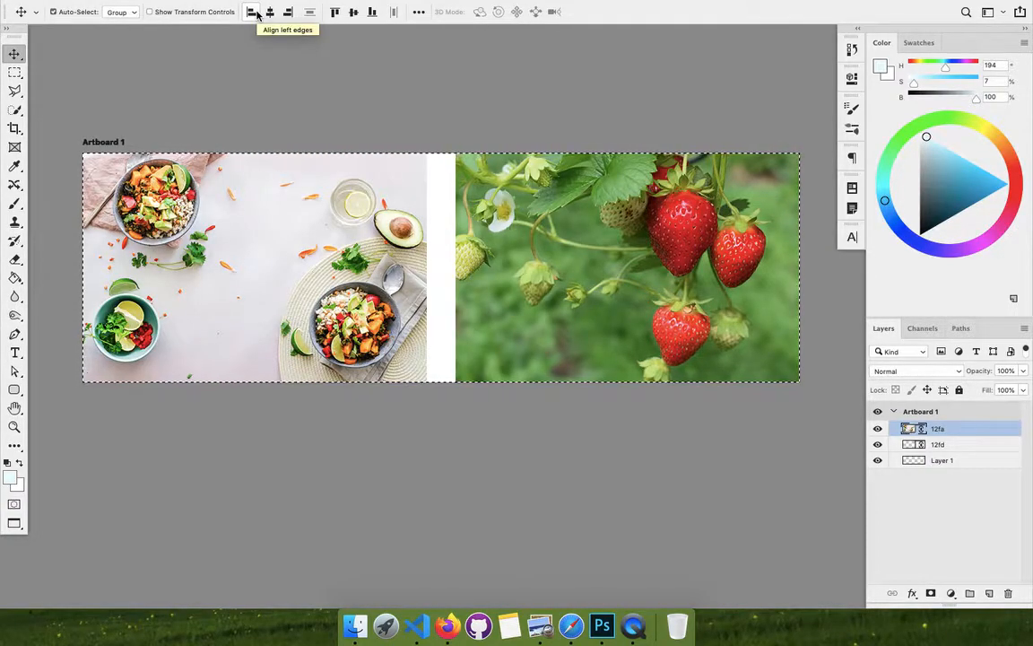
{"action": "key", "text": "ctrl+d"}
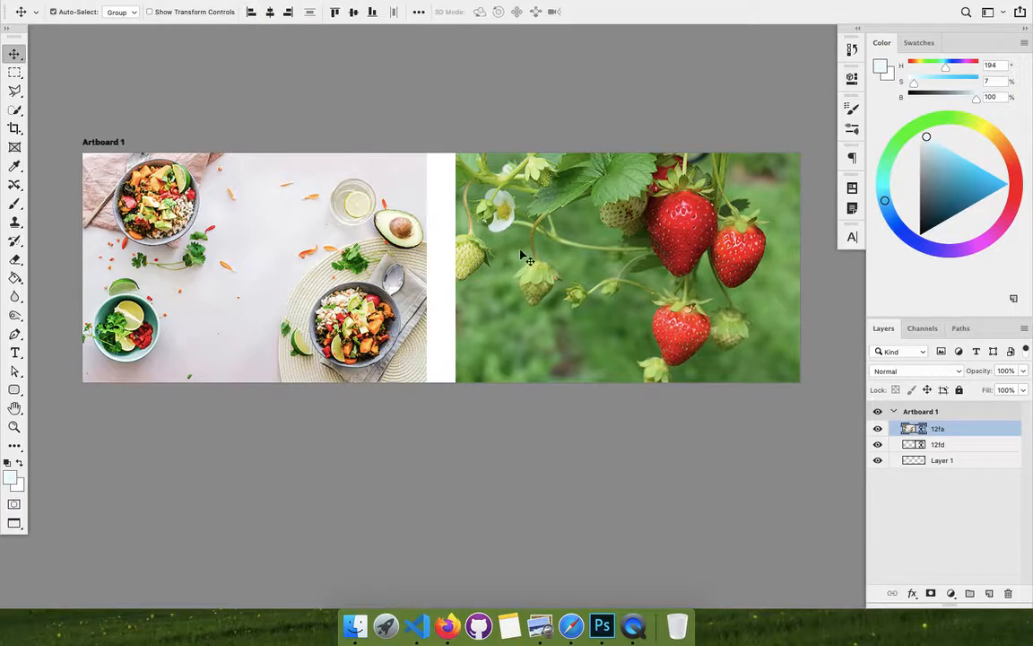
- Scale the food bowls image to 50% with width and height linked, and apply the transform
{"action": "left_click", "coordinate": [469, 226]}
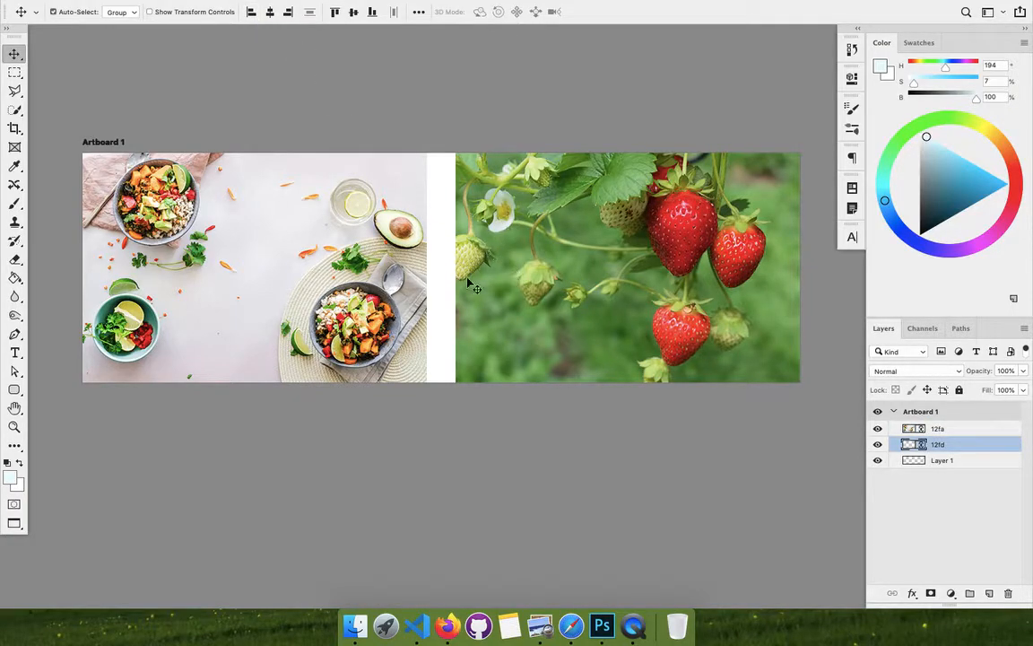
{"action": "left_click", "coordinate": [401, 294]}
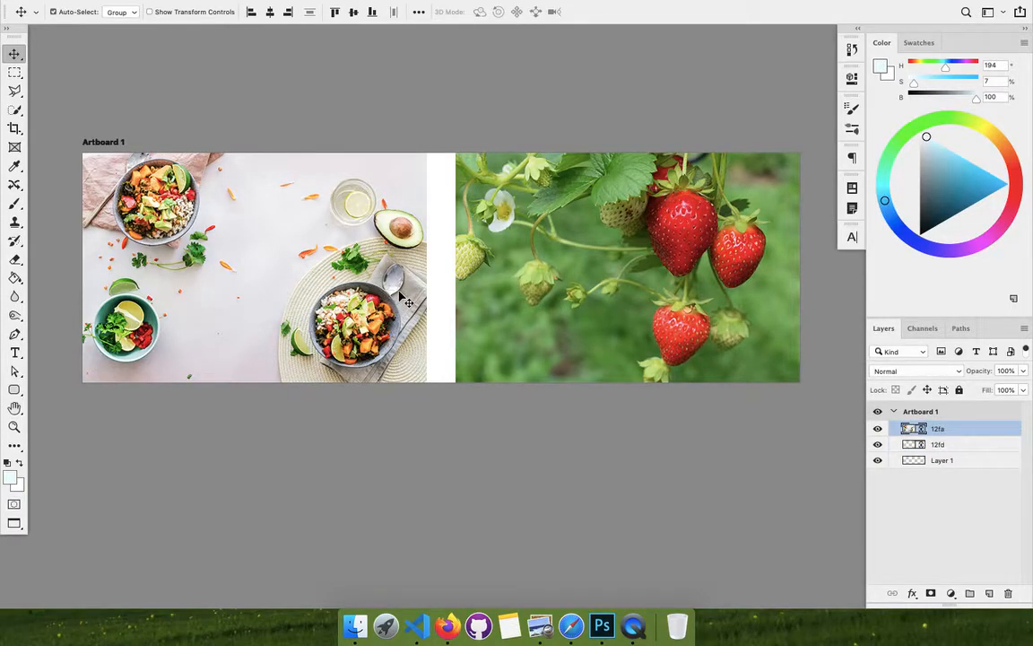
{"action": "key", "text": "super+t"}
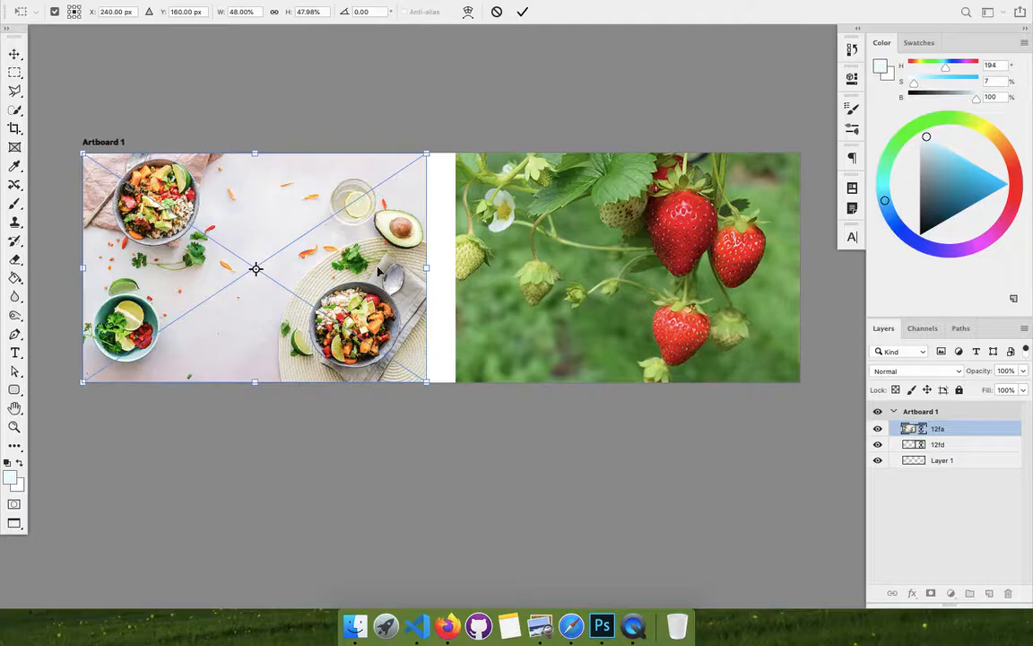
{"action": "left_click", "coordinate": [273, 12]}
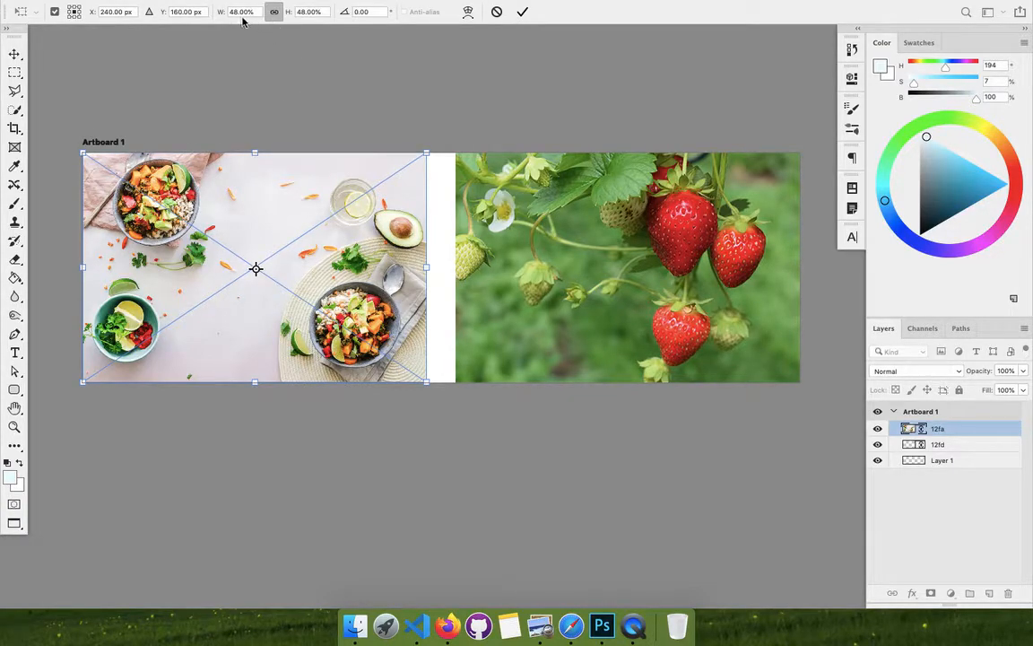
{"action": "left_click", "coordinate": [245, 11]}
{"action": "type", "text": "50"}
{"action": "key", "text": "Return"}
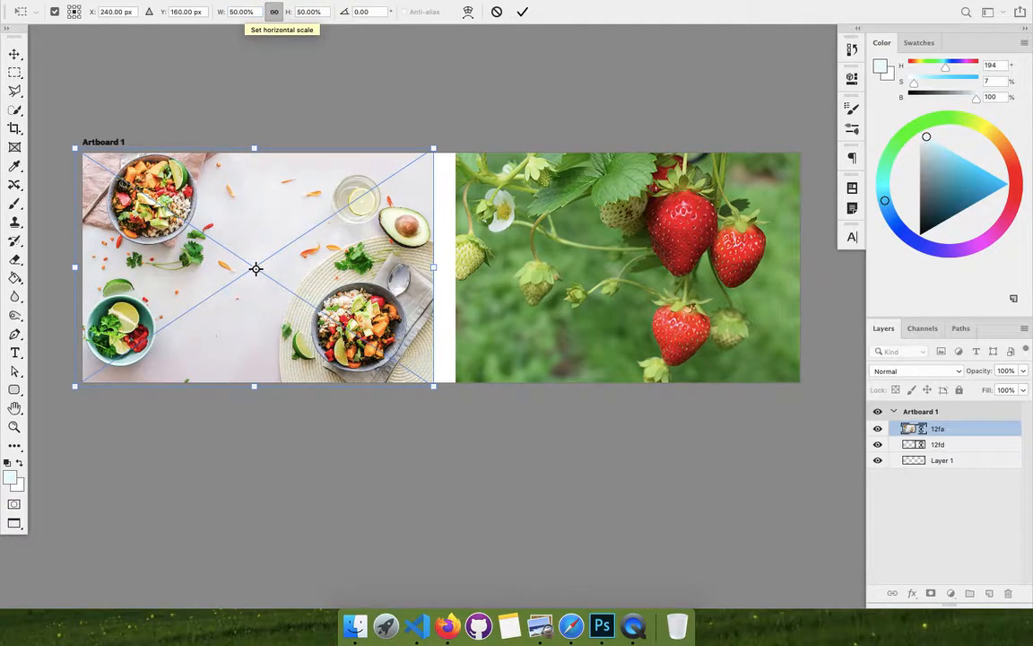
{"action": "left_click", "coordinate": [522, 12]}
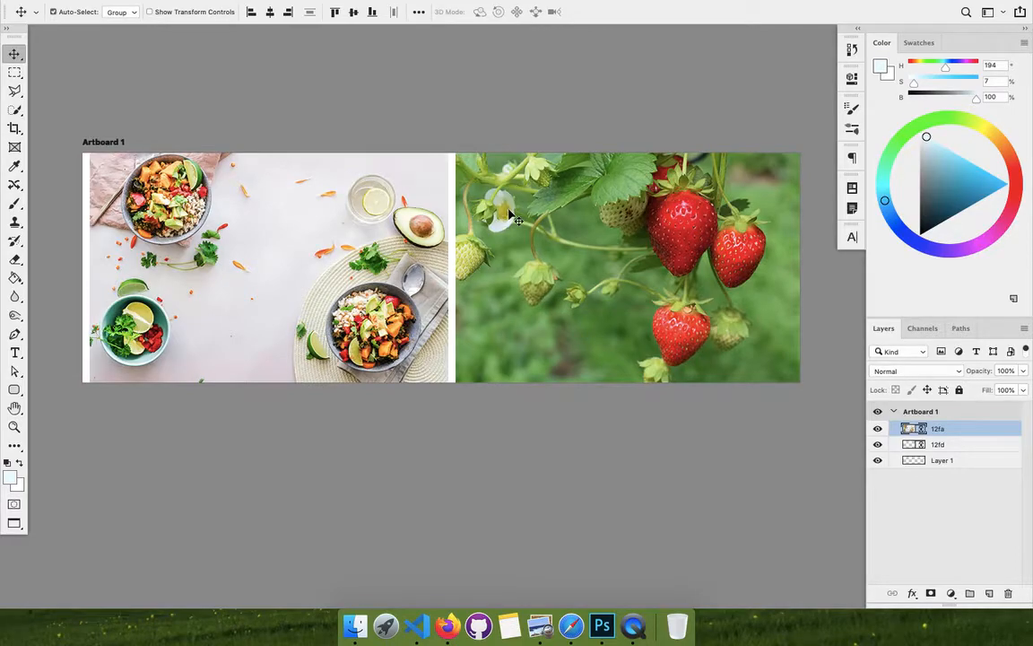
- Nudge the food bowls image horizontally until it sits flush with the artboard's left edge
{"action": "key", "text": "Left"}
{"action": "key", "text": "Left"}
{"action": "key", "text": "Left"}
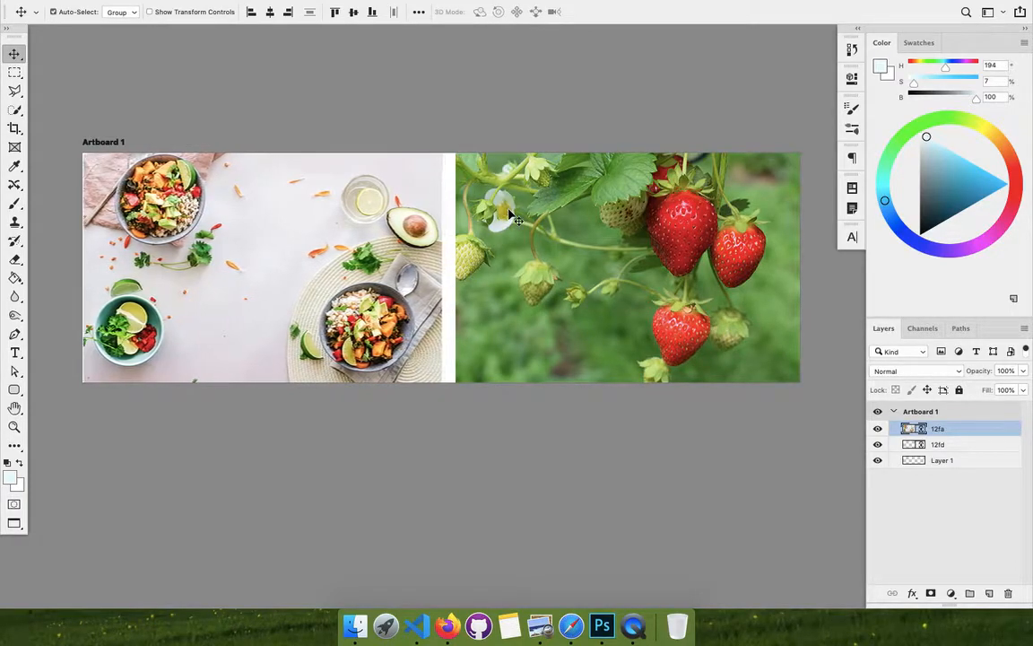
- Scale the strawberry image proportionally to 9% and apply the transform
{"action": "left_click", "coordinate": [592, 237]}
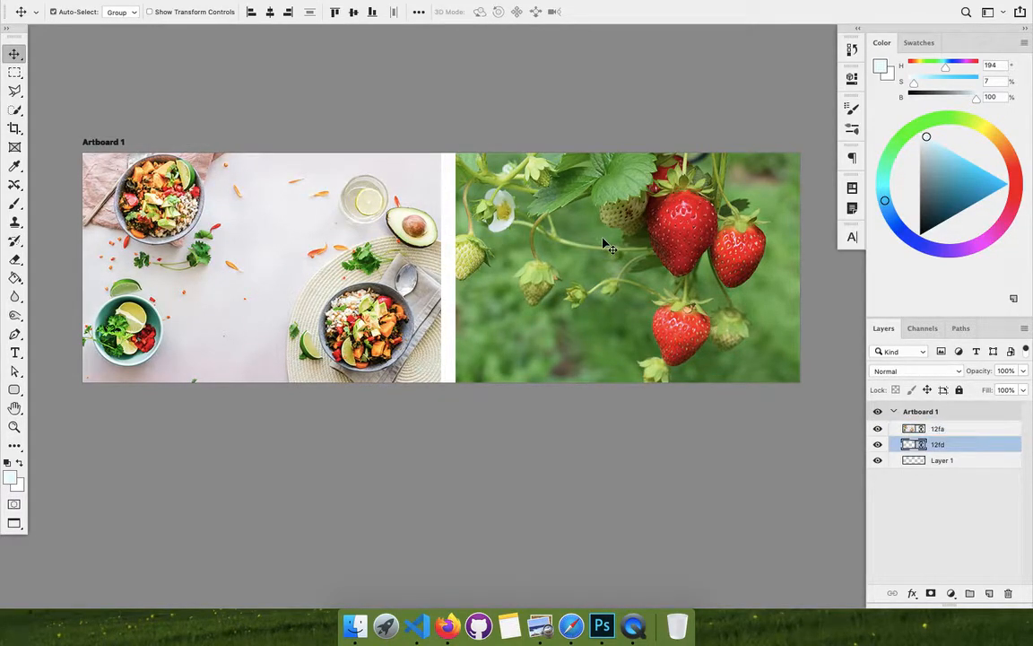
{"action": "key", "text": "super+t"}
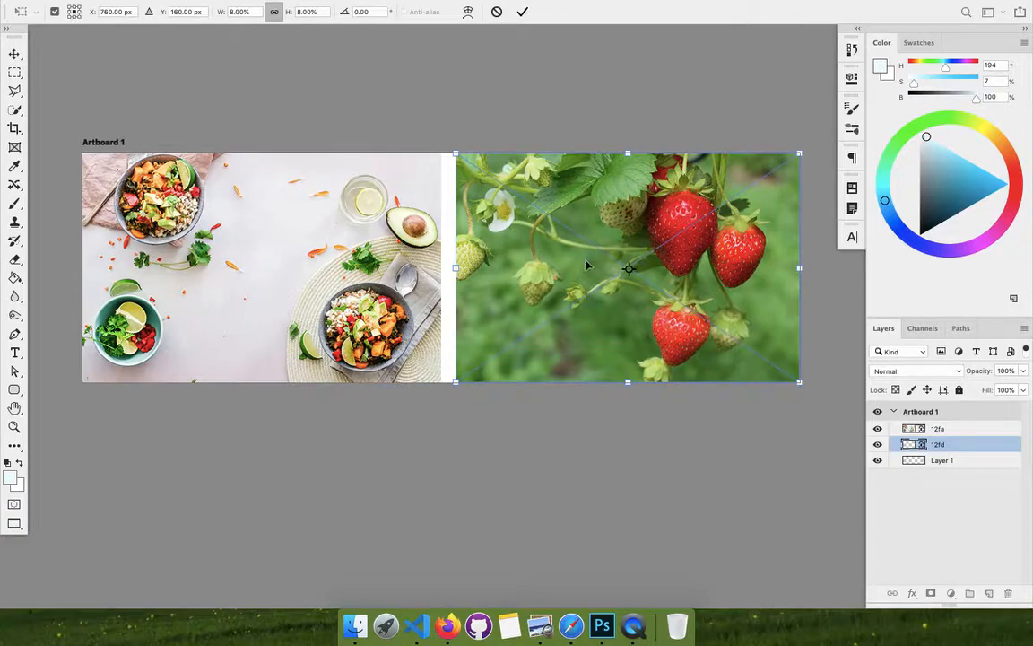
{"action": "left_click", "coordinate": [256, 11]}
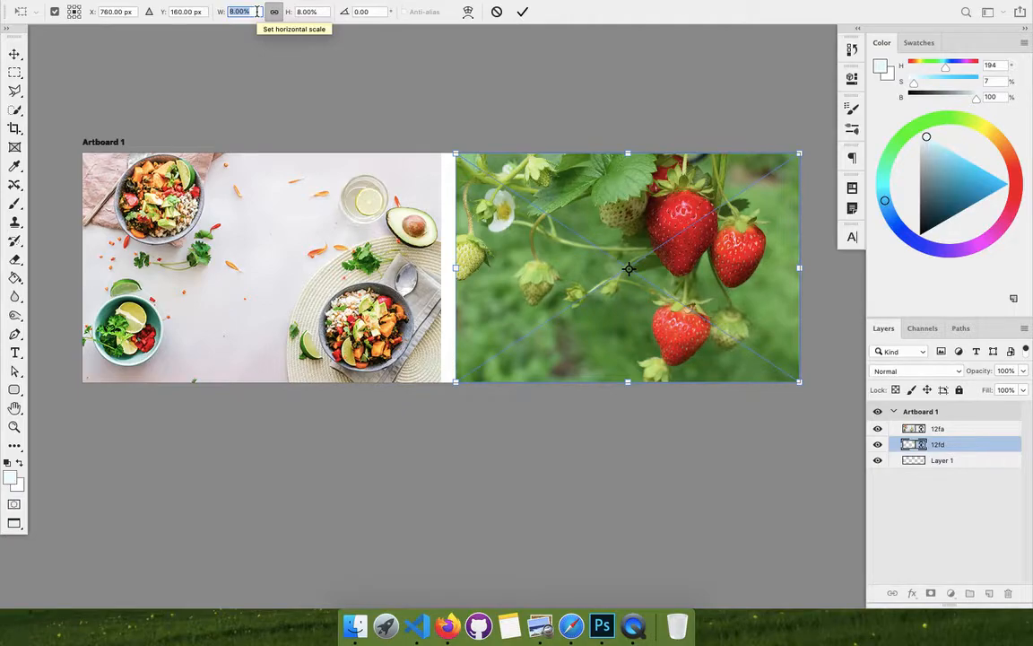
{"action": "type", "text": "10"}
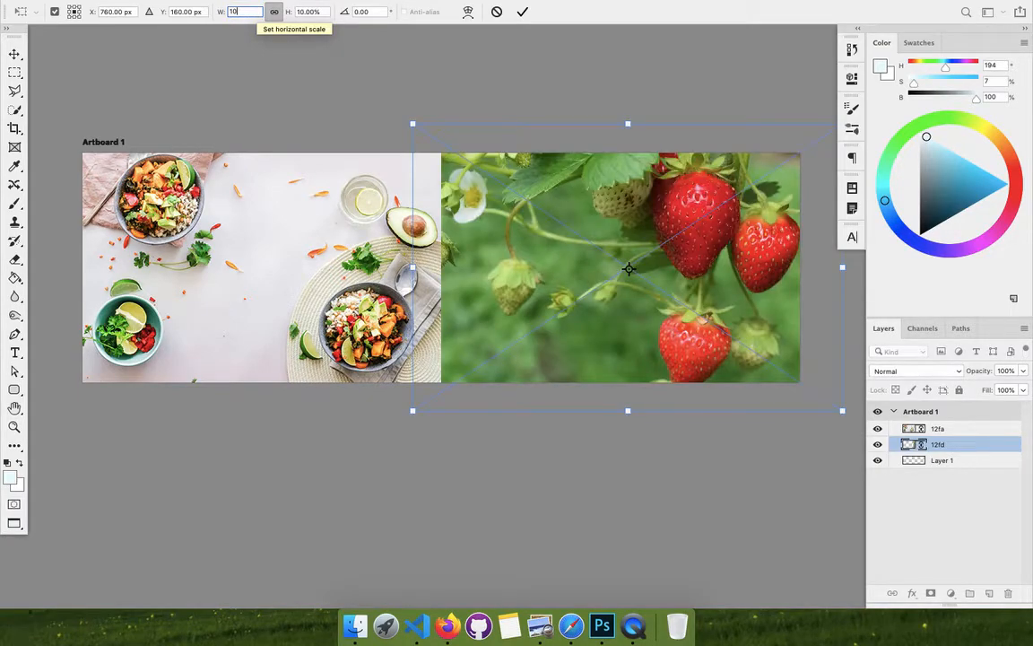
{"action": "key", "text": "BackSpace"}
{"action": "type", "text": "9"}
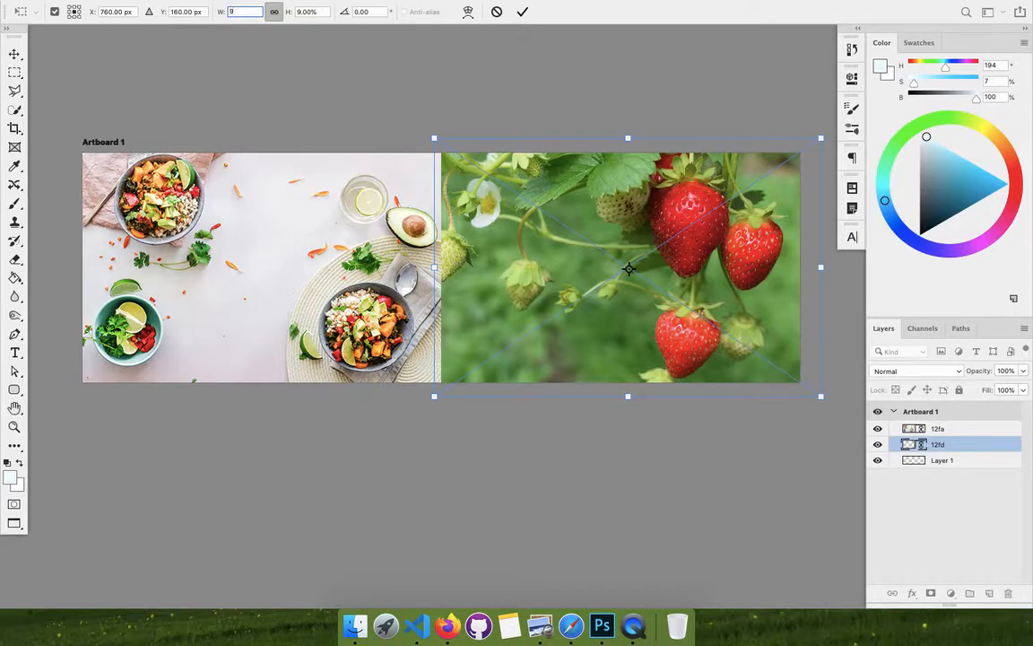
{"action": "type", "text": "8"}
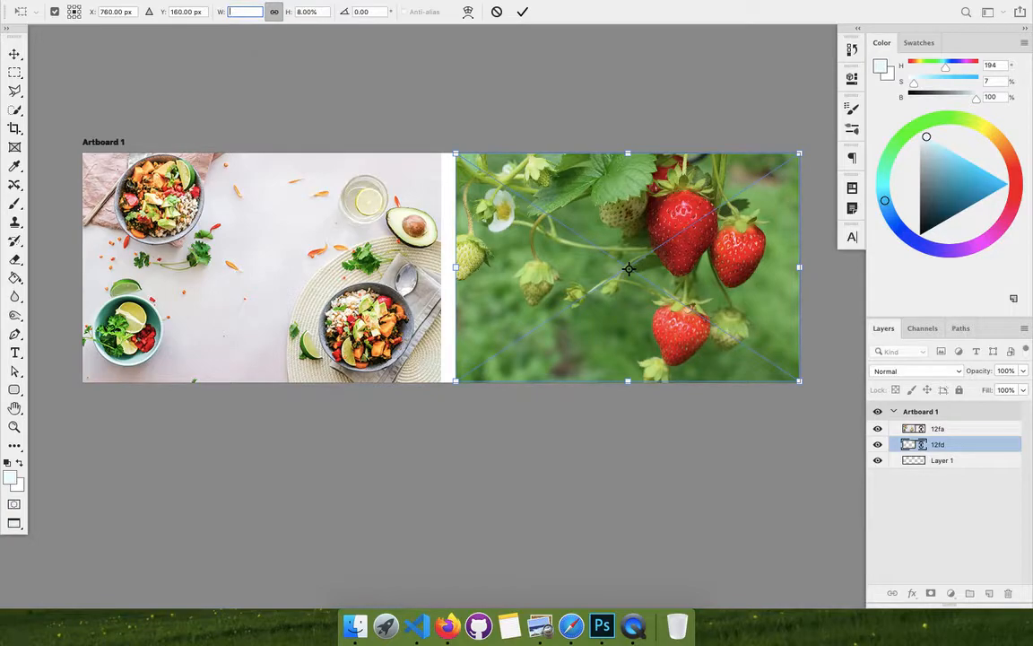
{"action": "type", "text": "9"}
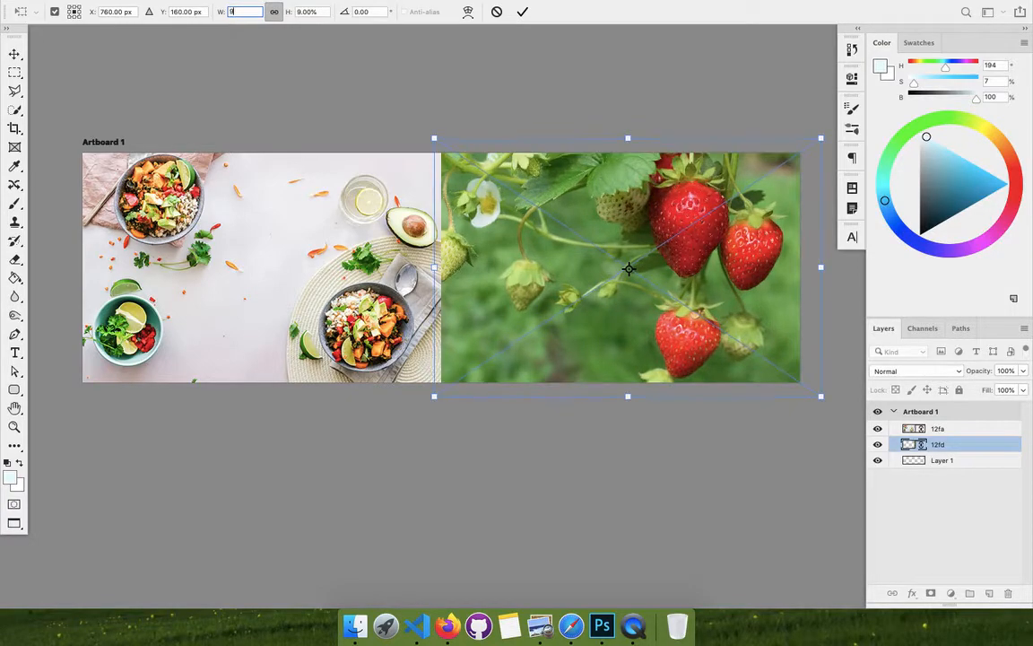
{"action": "left_click", "coordinate": [523, 12]}
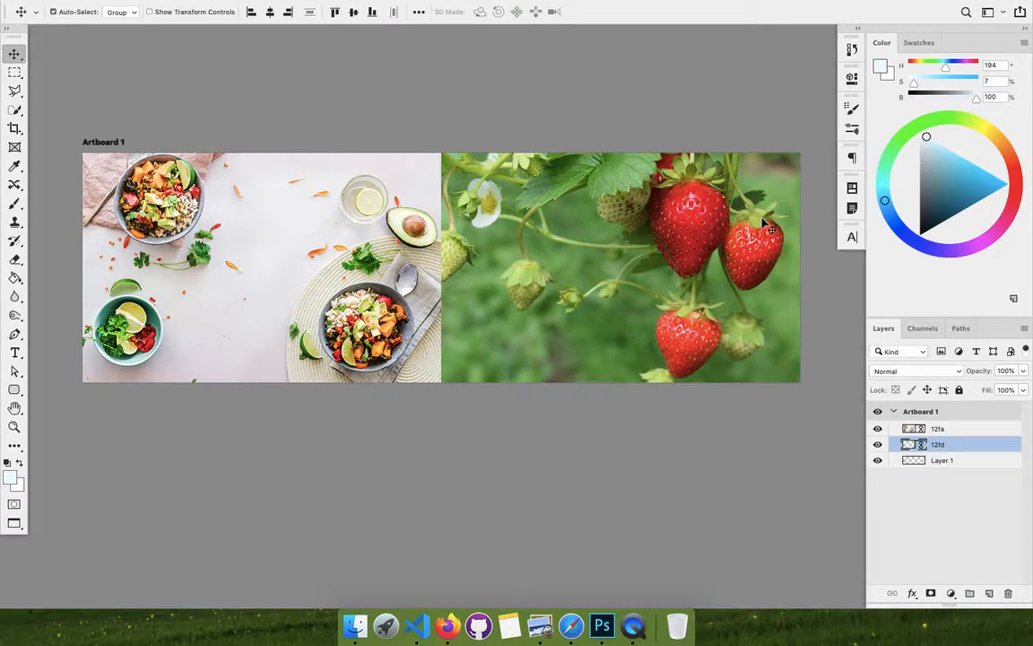
- Nudge the strawberry image rightward, leaving a thin white gap between it and the food bowls image
{"action": "key", "text": "shift+Right"}
{"action": "key", "text": "Left"}
{"action": "key", "text": "Left"}
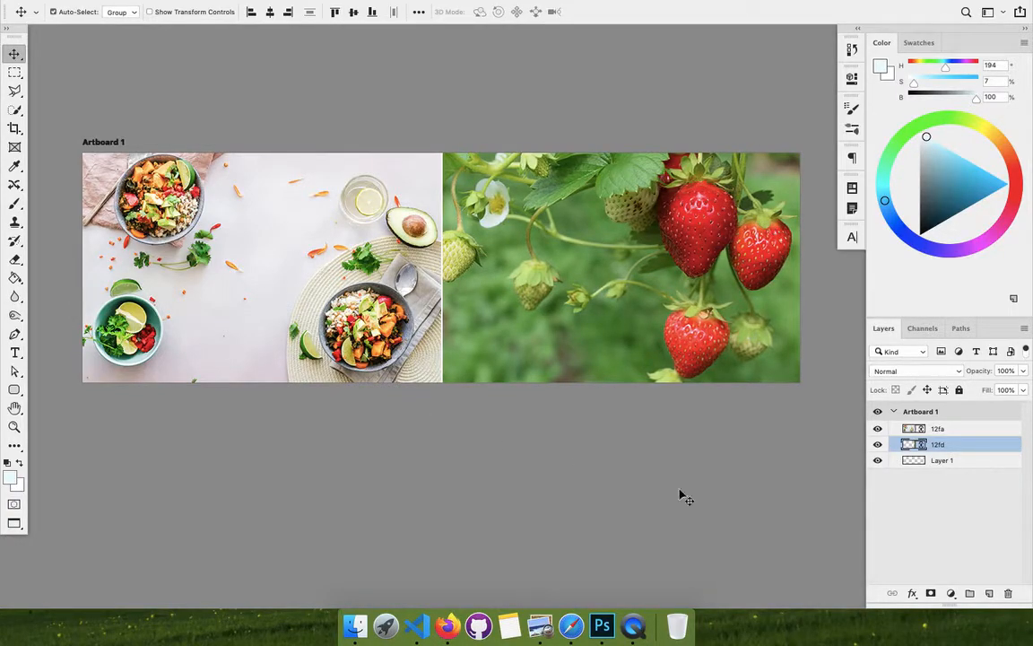
- Add a layer above the food bowls image and draw a rounded rectangle about 228 x 50 px over the lower strawberry image
{"action": "left_click", "coordinate": [965, 429]}
{"action": "left_click", "coordinate": [987, 594]}
{"action": "left_click", "coordinate": [15, 390]}
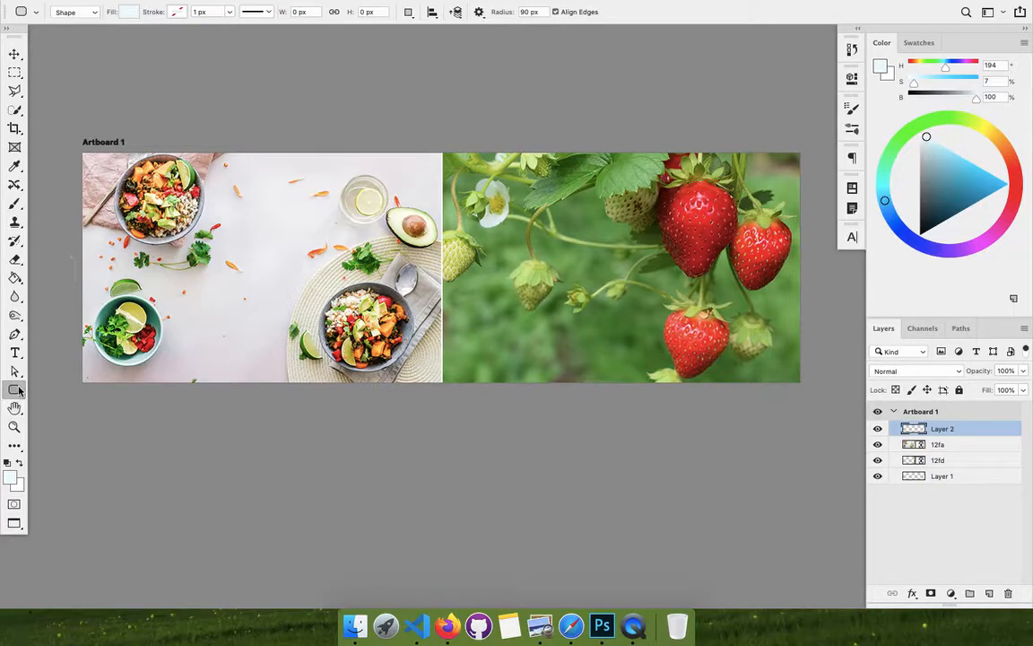
{"action": "left_click_drag", "start_coordinate": [534, 333], "coordinate": [696, 368]}
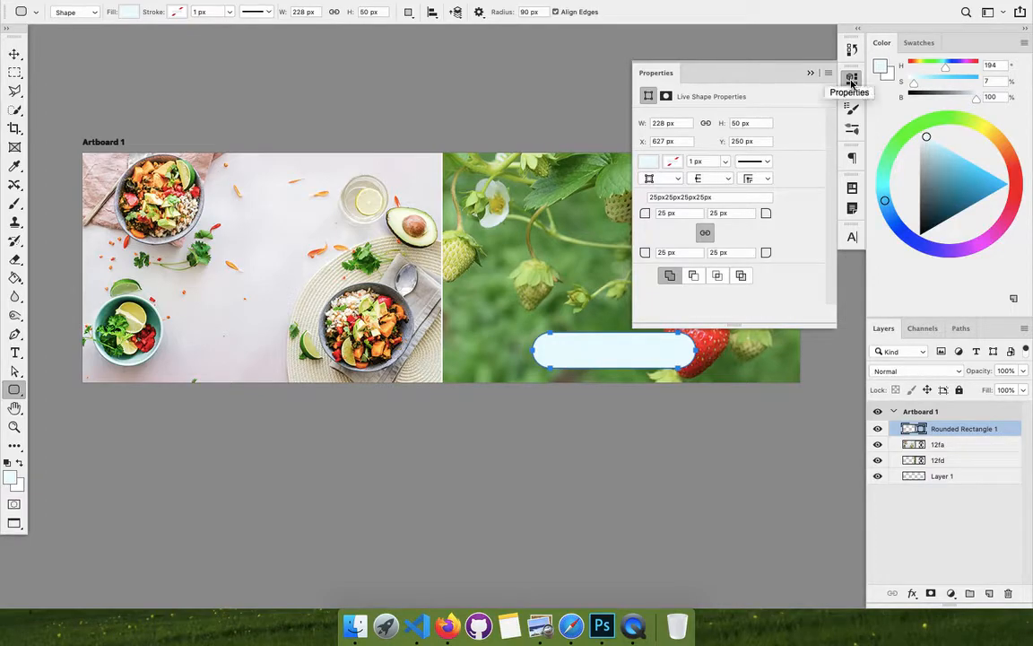
- Try unlinking the rounded rectangle's corner radii with a 0 px top-left corner, and undo the radius change
{"action": "left_click", "coordinate": [453, 8]}
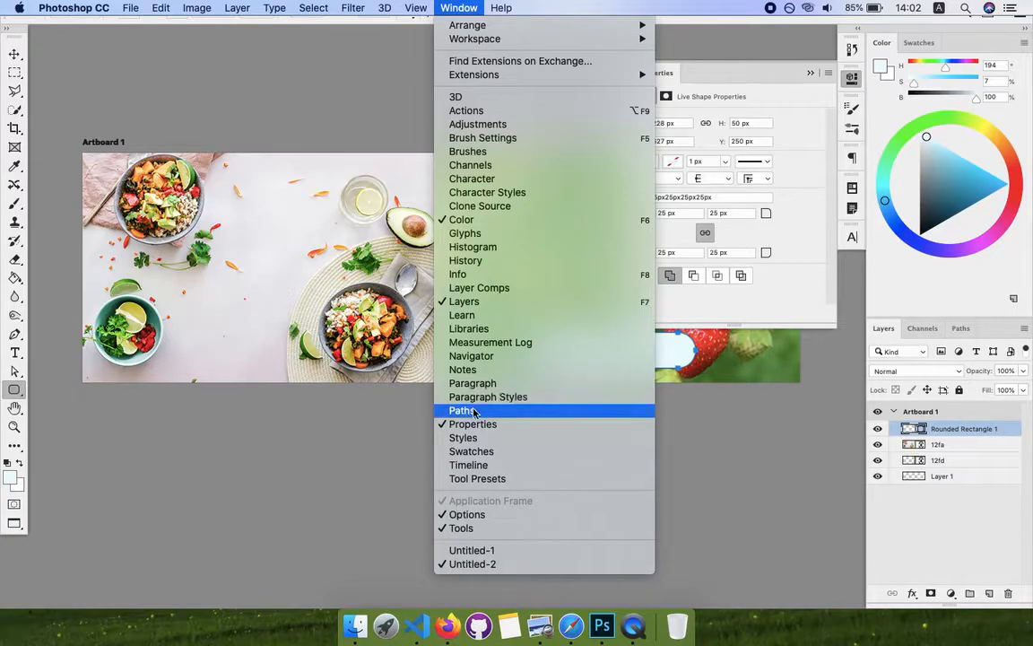
{"action": "left_click", "coordinate": [804, 140]}
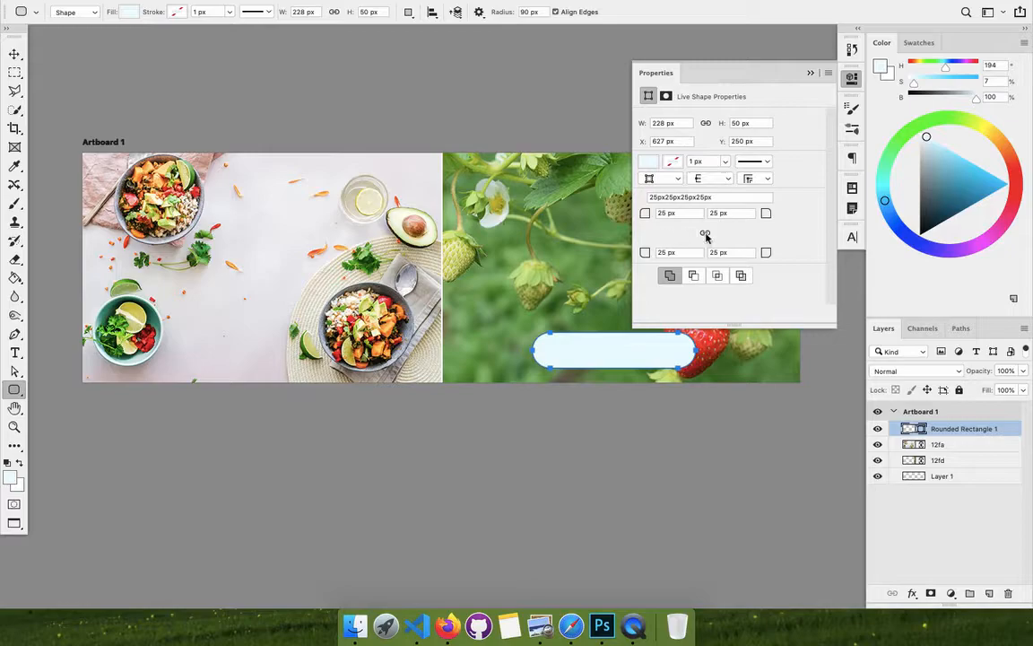
{"action": "left_click", "coordinate": [686, 213]}
{"action": "type", "text": "0"}
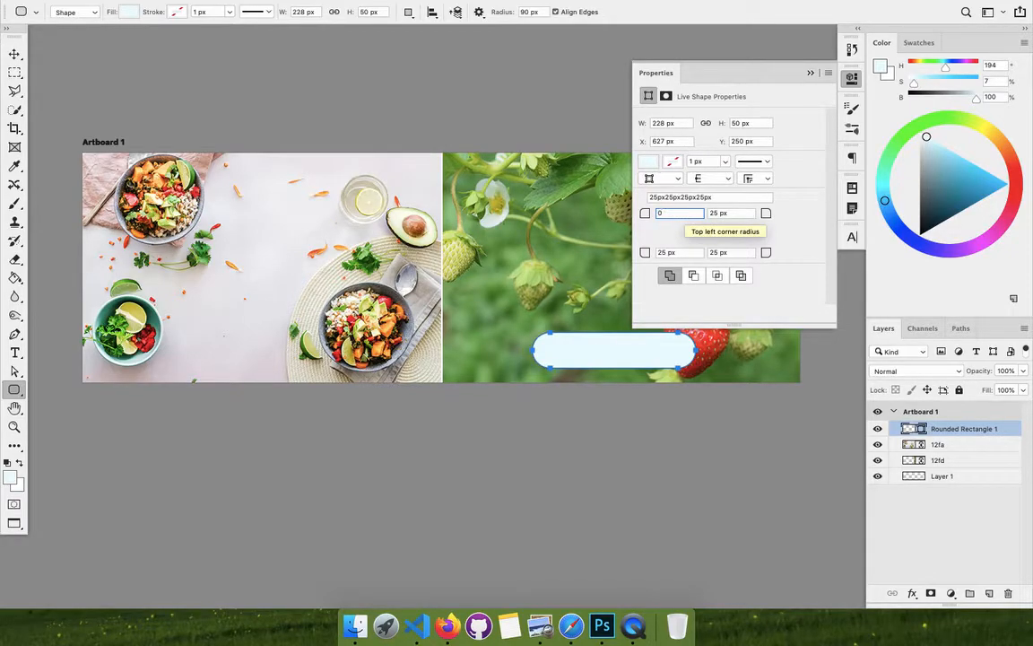
{"action": "key", "text": "Tab"}
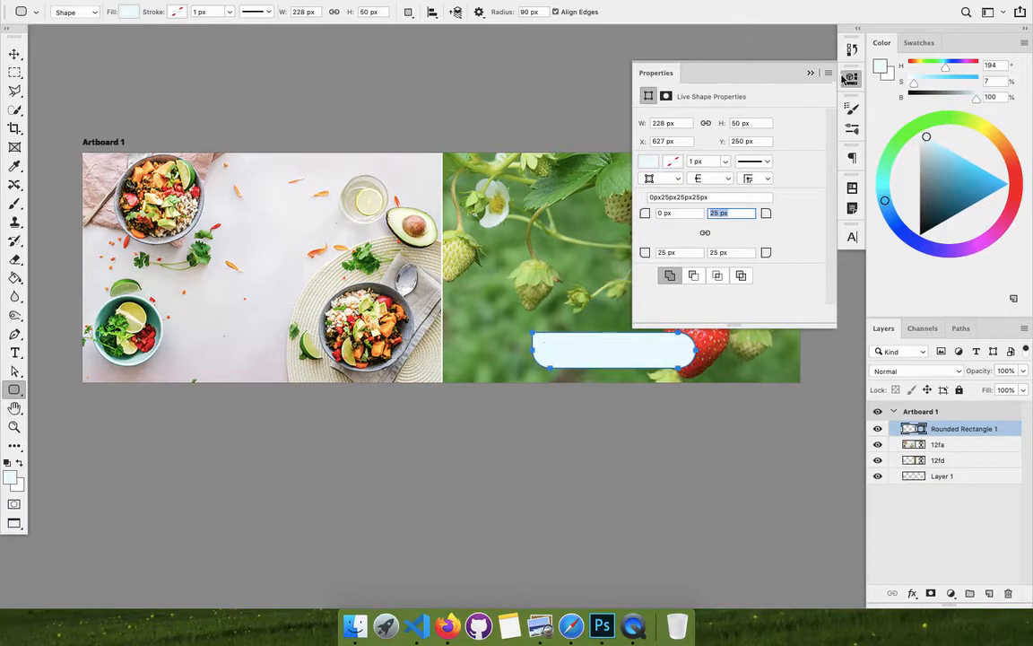
{"action": "left_click", "coordinate": [811, 73]}
{"action": "left_click", "coordinate": [14, 53]}
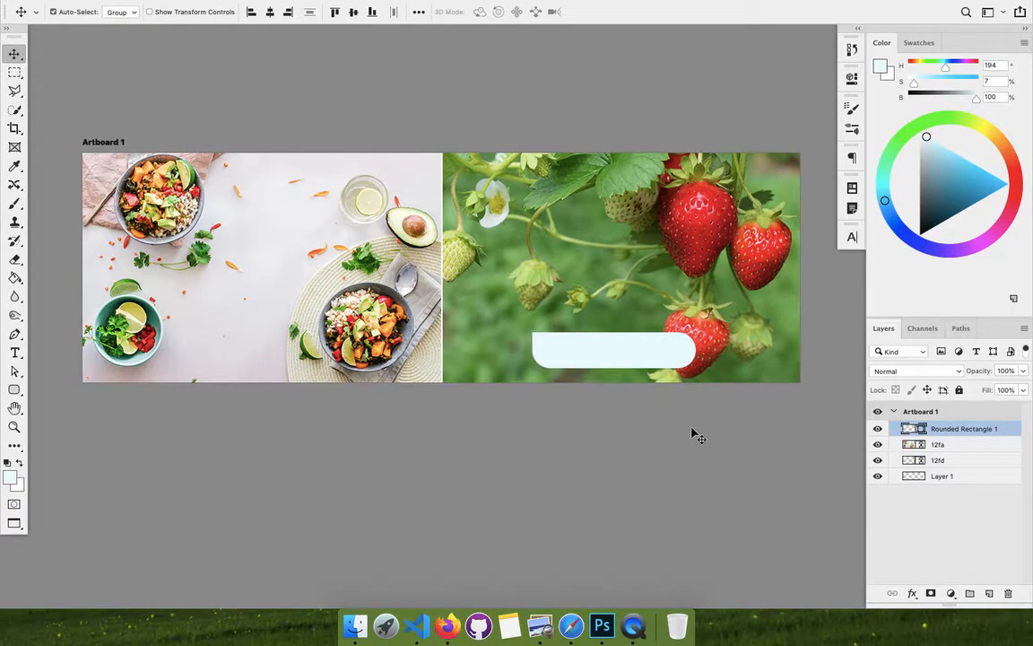
{"action": "key", "text": "super+z"}
- Set all four linked corner radii of the rounded rectangle to 8 px
{"action": "left_click", "coordinate": [849, 77]}
{"action": "left_click", "coordinate": [705, 232]}
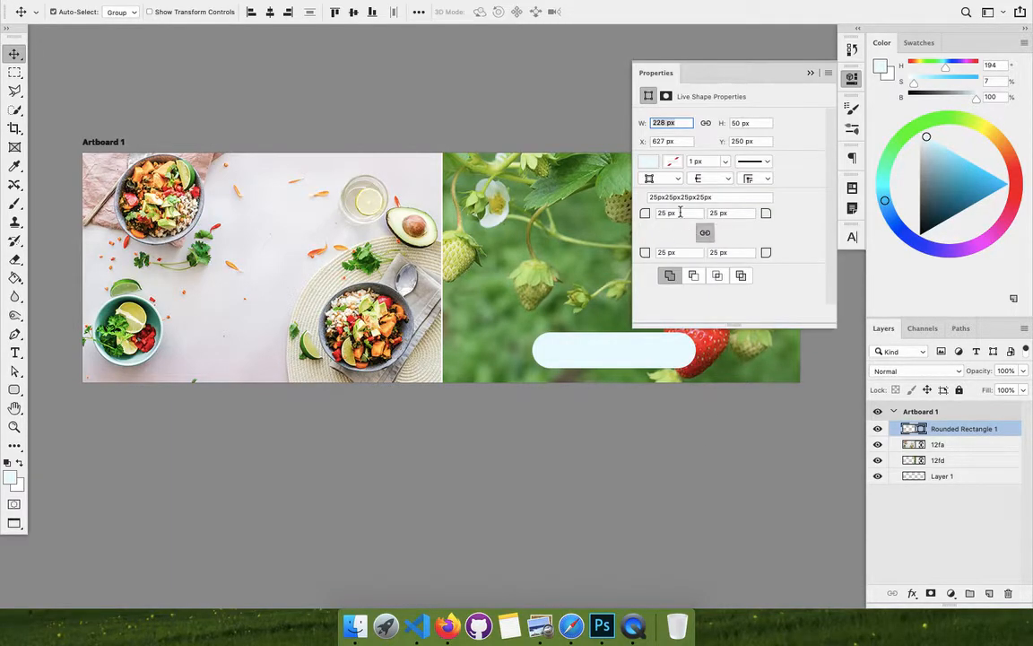
{"action": "left_click", "coordinate": [689, 212]}
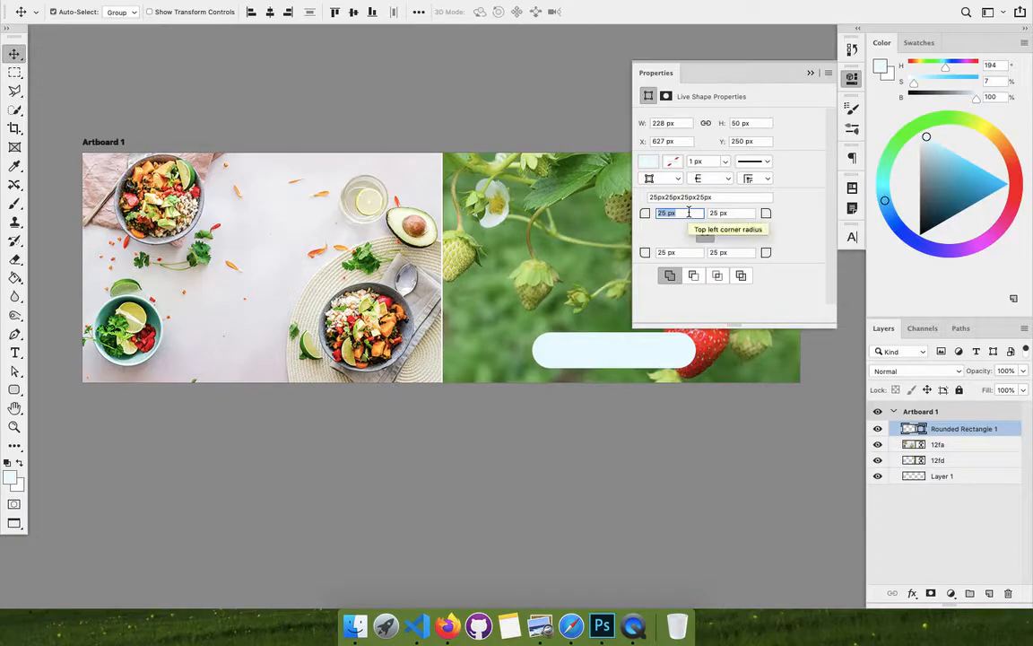
{"action": "type", "text": "8"}
{"action": "key", "text": "Return"}
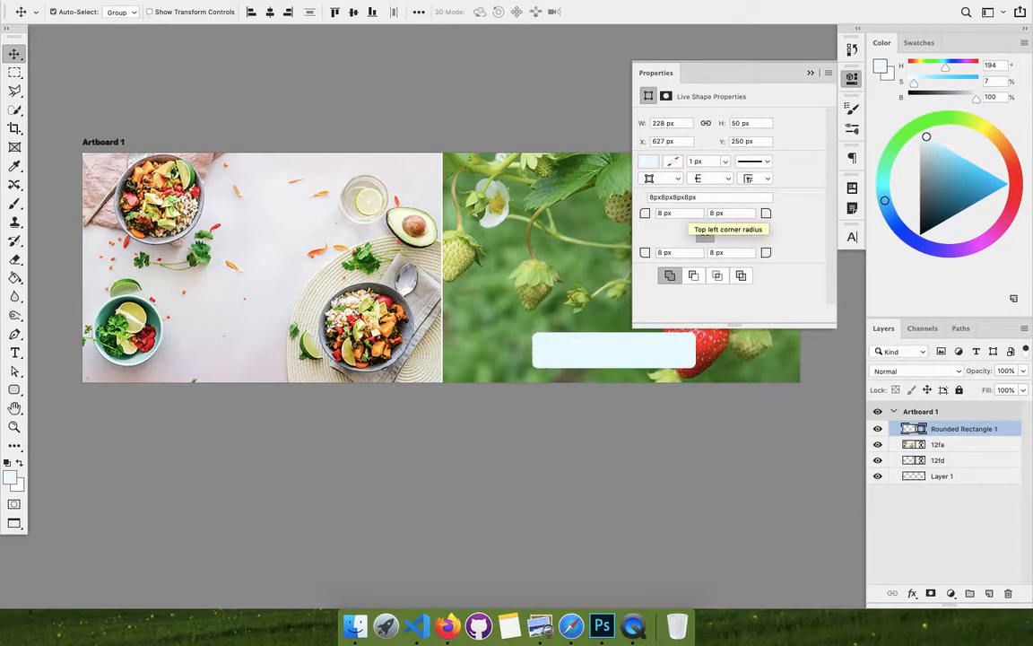
- Remove the rounded rectangle's fill and give it a 2 px white stroke
{"action": "left_click", "coordinate": [647, 165]}
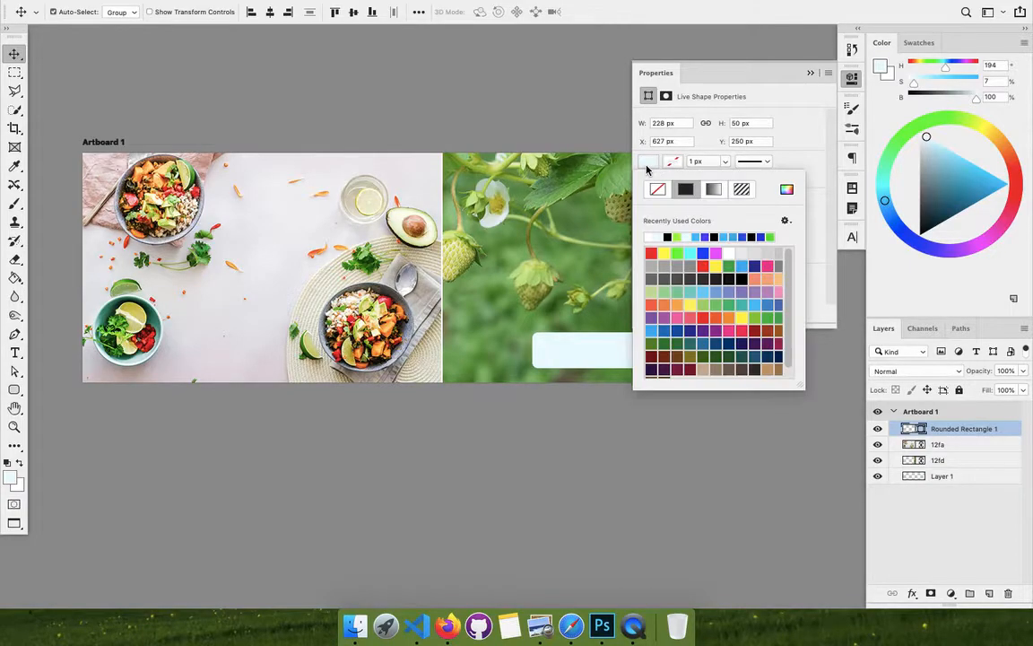
{"action": "left_click", "coordinate": [659, 190]}
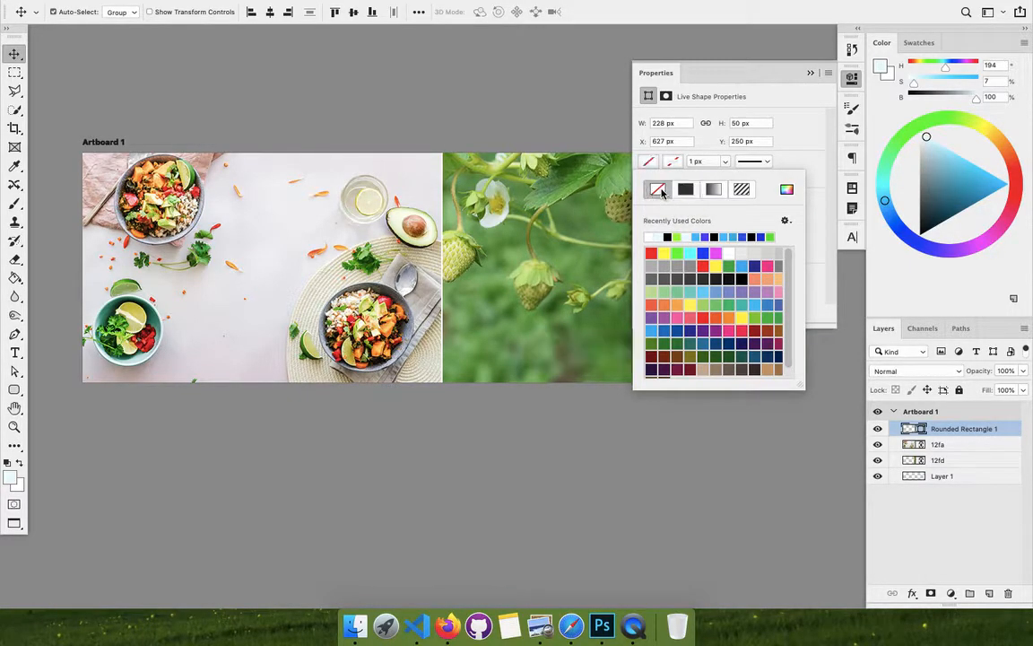
{"action": "left_click", "coordinate": [704, 162]}
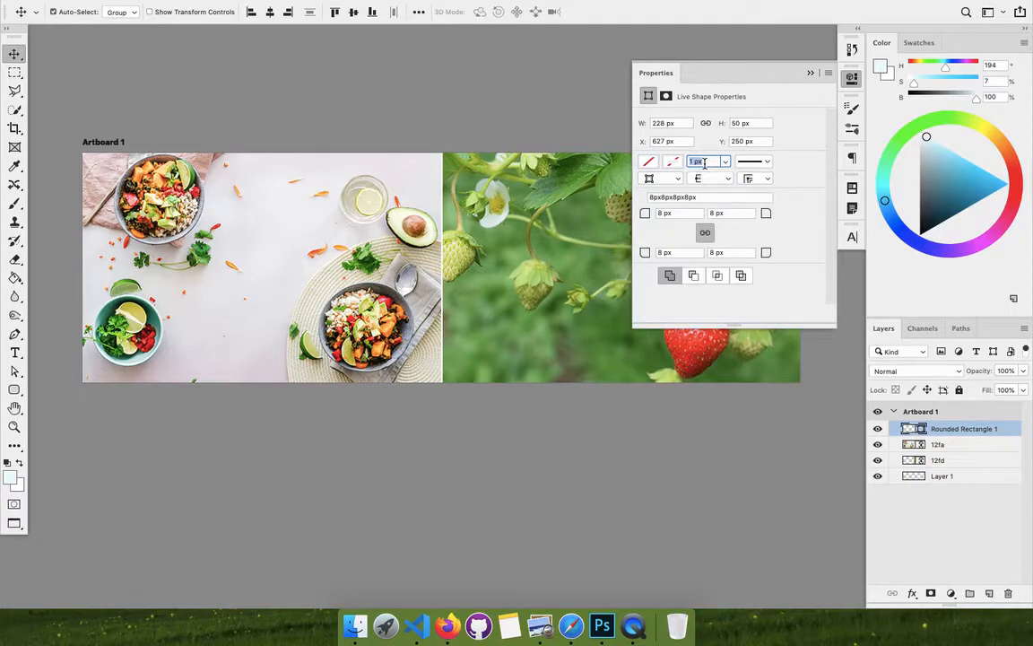
{"action": "type", "text": "2"}
{"action": "key", "text": "Tab"}
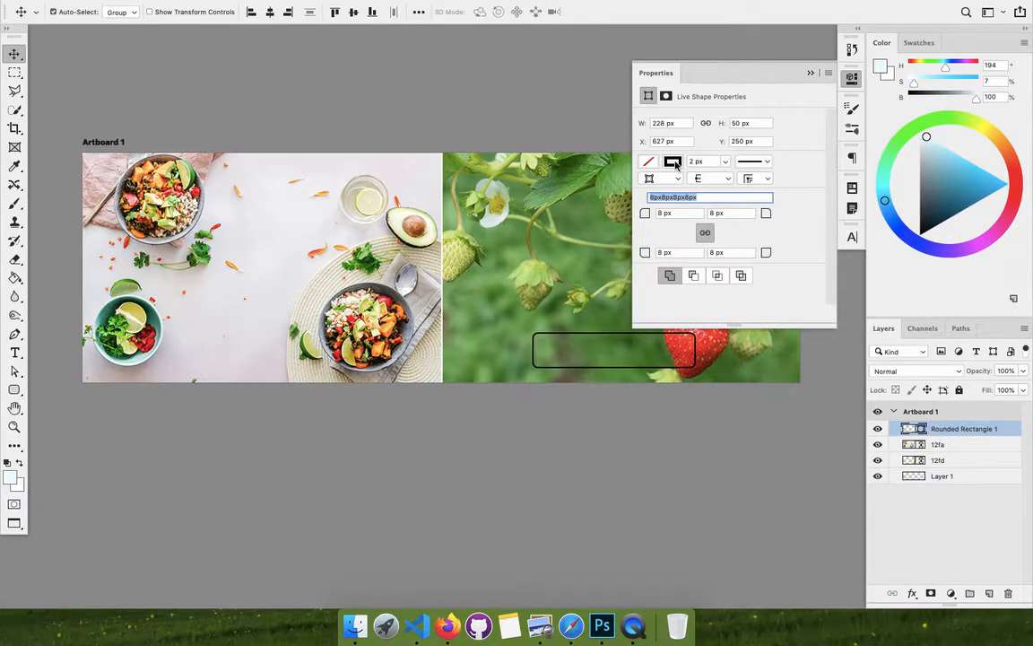
{"action": "left_click", "coordinate": [674, 162]}
{"action": "left_click", "coordinate": [650, 236]}
{"action": "left_click", "coordinate": [811, 73]}
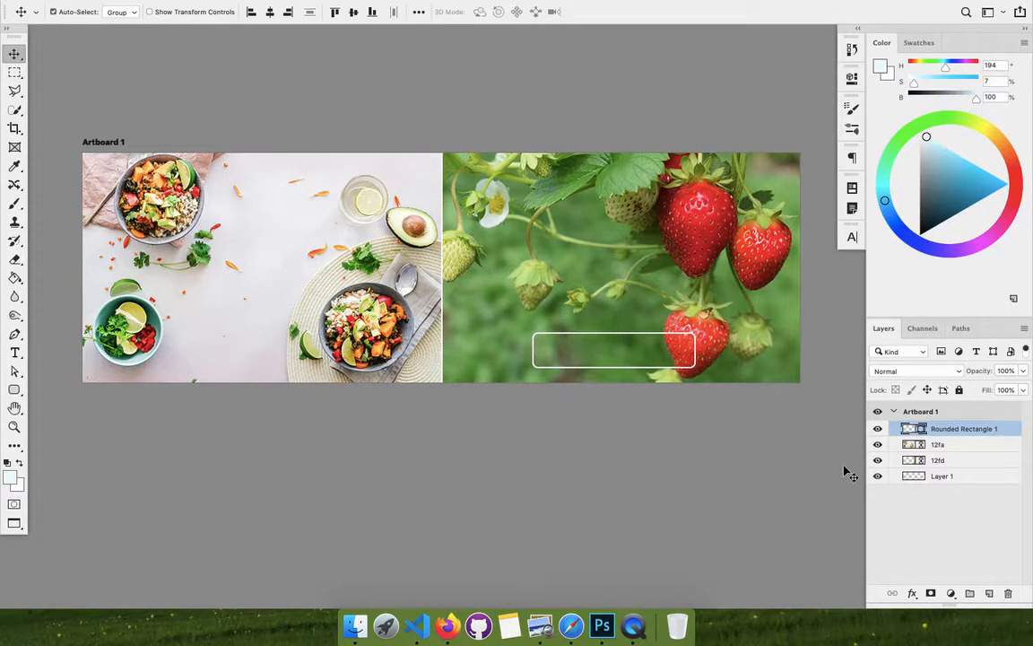
- Duplicate the outlined rectangle and narrow the copy to about 44 px wide at the right end of the original
{"action": "key", "text": "super+j"}
{"action": "left_click_drag", "start_coordinate": [468, 293], "coordinate": [60, 391]}
{"action": "left_click_drag", "start_coordinate": [545, 331], "coordinate": [842, 399]}
{"action": "left_click_drag", "start_coordinate": [226, 279], "coordinate": [344, 183]}
{"action": "left_click_drag", "start_coordinate": [368, 231], "coordinate": [305, 182]}
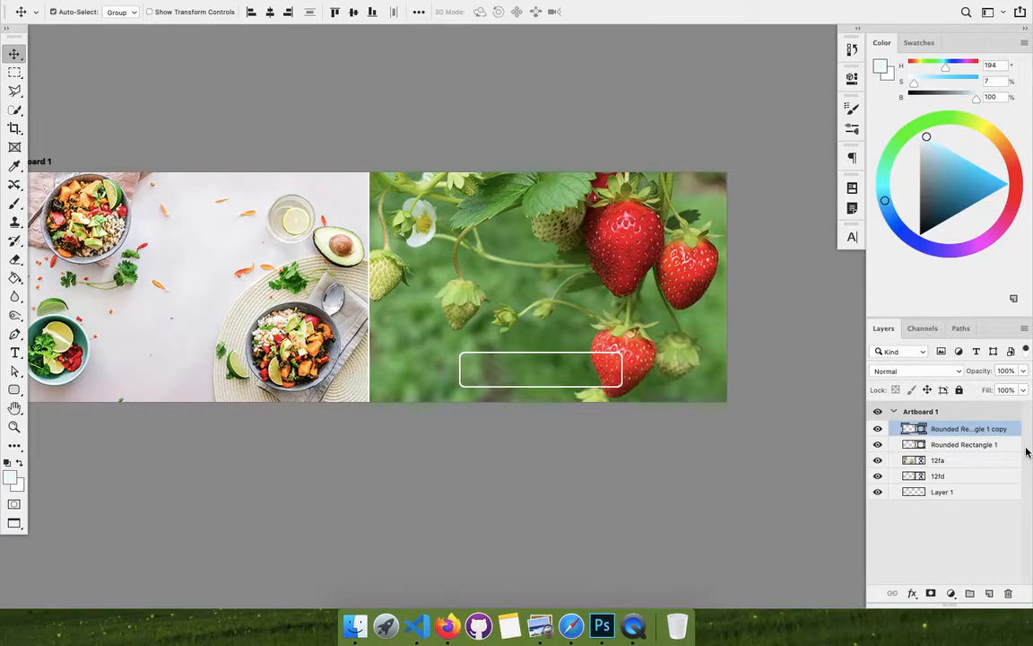
{"action": "key", "text": "super+t"}
{"action": "left_click_drag", "start_coordinate": [457, 369], "coordinate": [591, 371]}
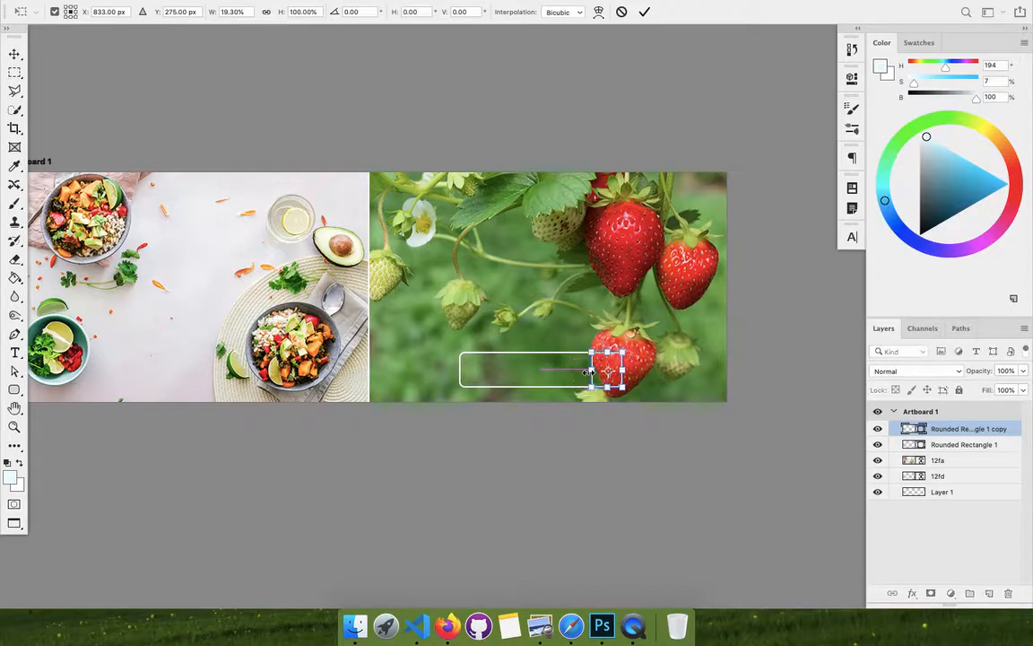
{"action": "left_click", "coordinate": [644, 12]}
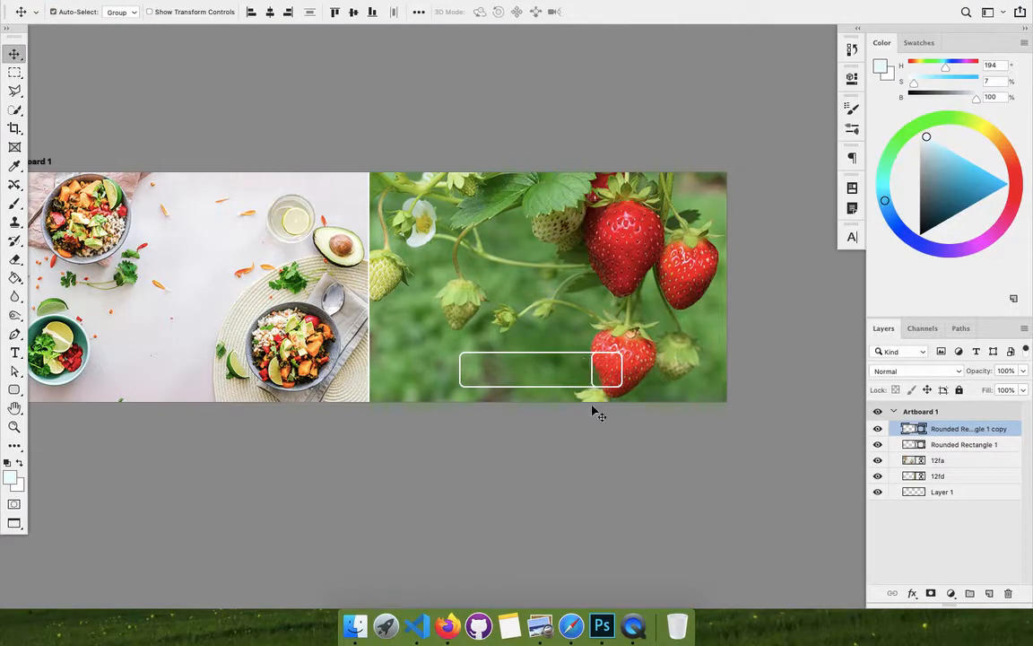
- Unlink the narrow rectangle's corner radii and set its top-left and bottom-left corners to 0 px
{"action": "left_click", "coordinate": [851, 77]}
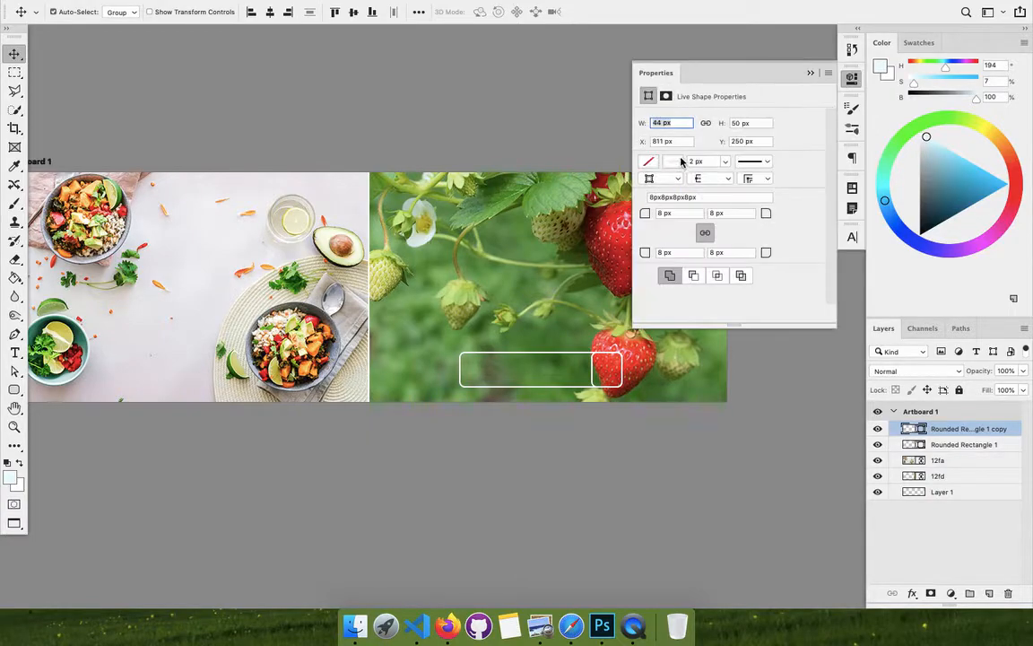
{"action": "left_click", "coordinate": [705, 232]}
{"action": "left_click", "coordinate": [678, 213]}
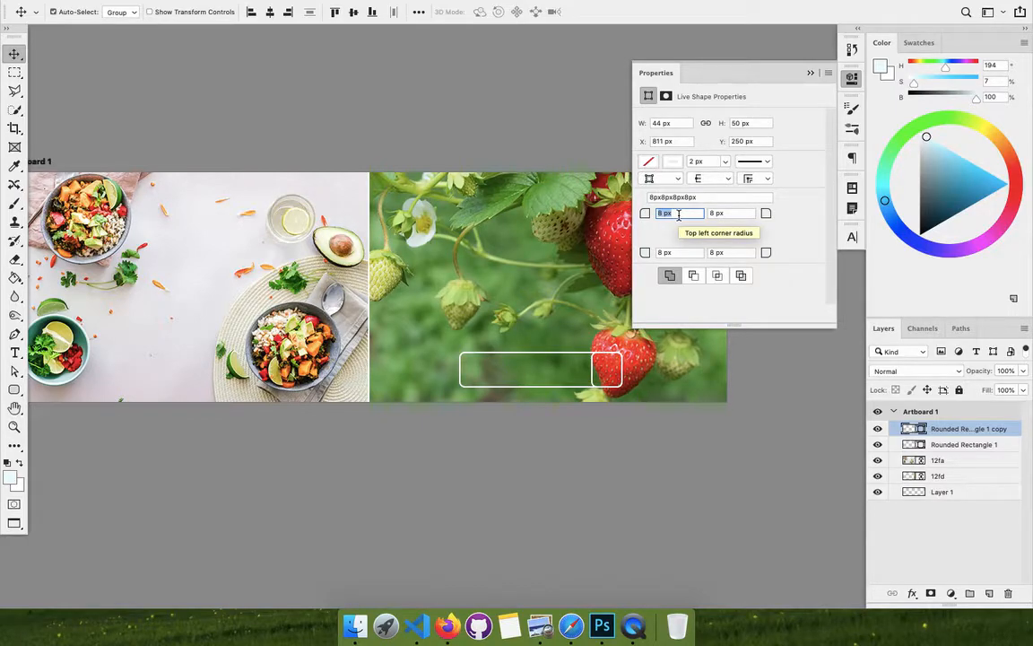
{"action": "key", "text": "Tab"}
{"action": "key", "text": "Tab"}
{"action": "type", "text": "0"}
{"action": "key", "text": "Tab"}
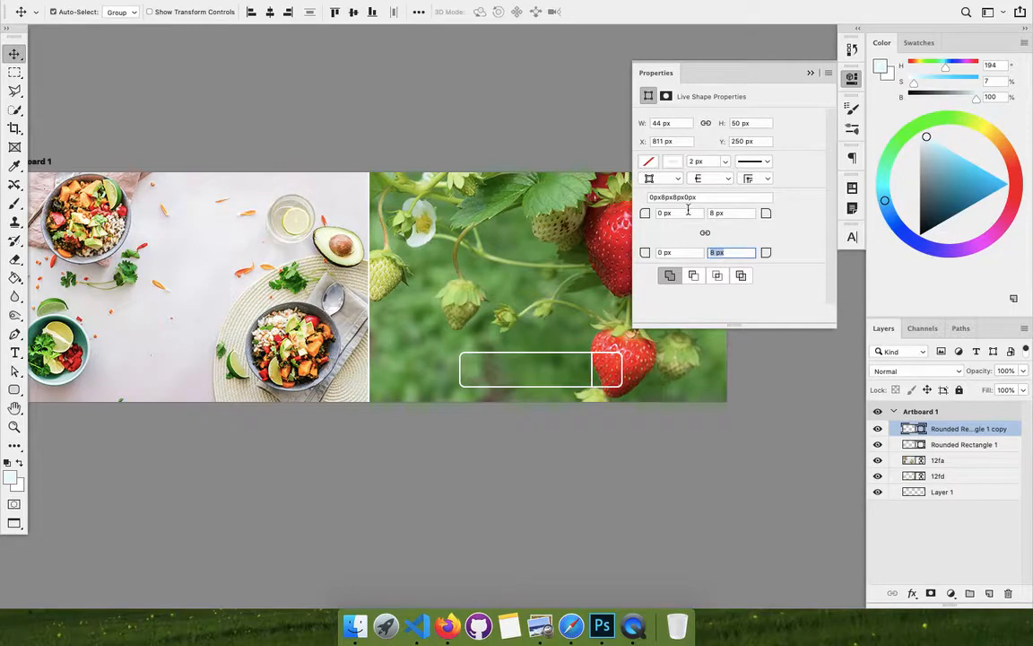
{"action": "left_click", "coordinate": [810, 72]}
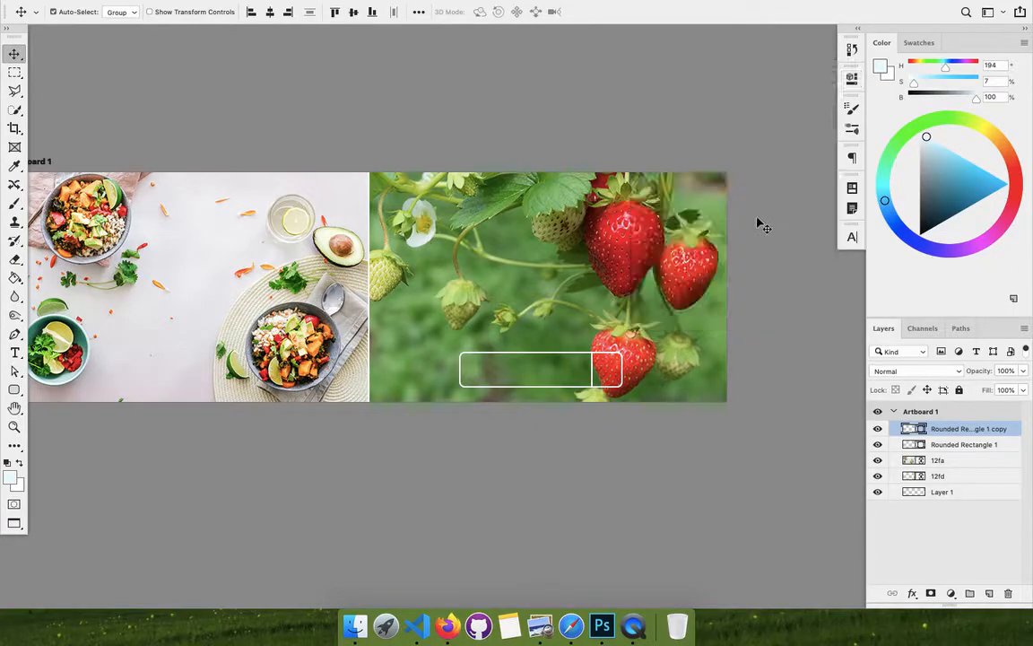
- Draw a small upright rounded rectangle about 15 x 30 px inside the wide outlined box on a new layer
{"action": "left_click", "coordinate": [989, 594]}
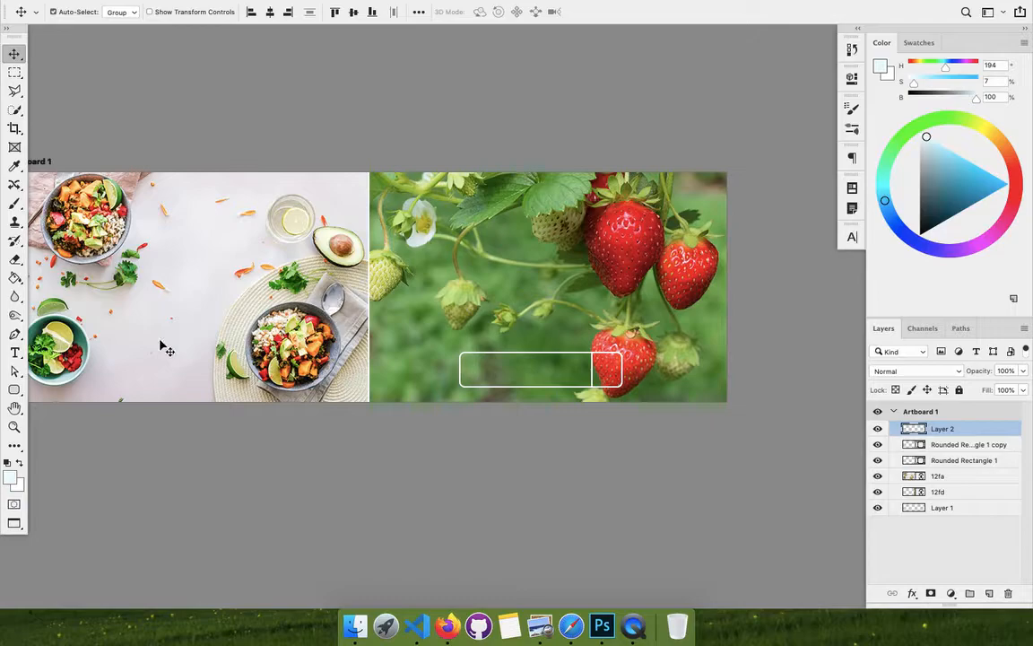
{"action": "left_click", "coordinate": [13, 391]}
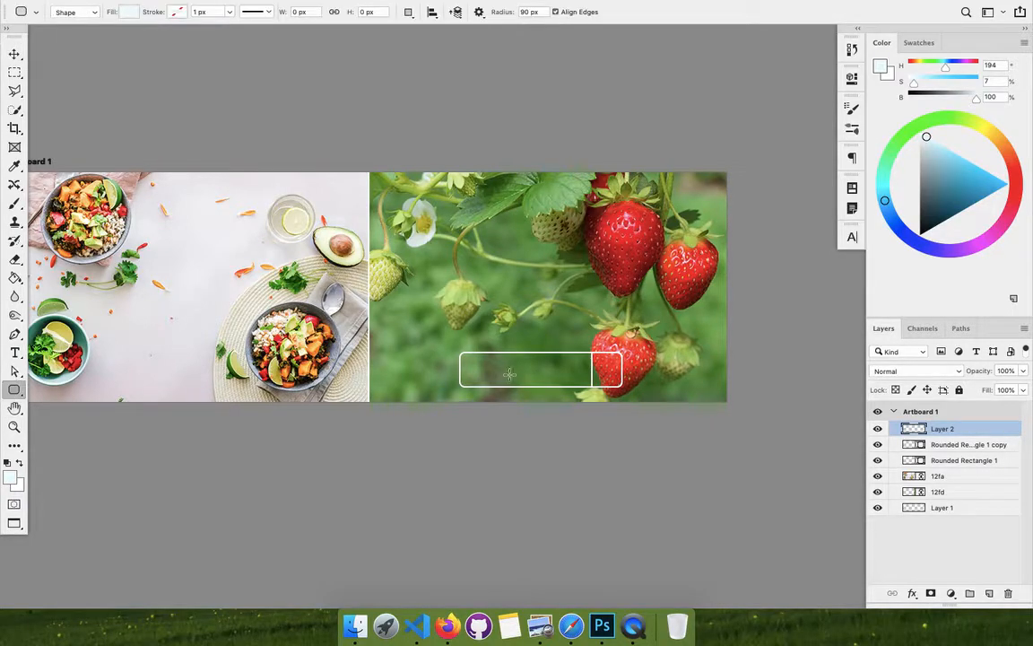
{"action": "left_click_drag", "start_coordinate": [514, 363], "coordinate": [524, 383]}
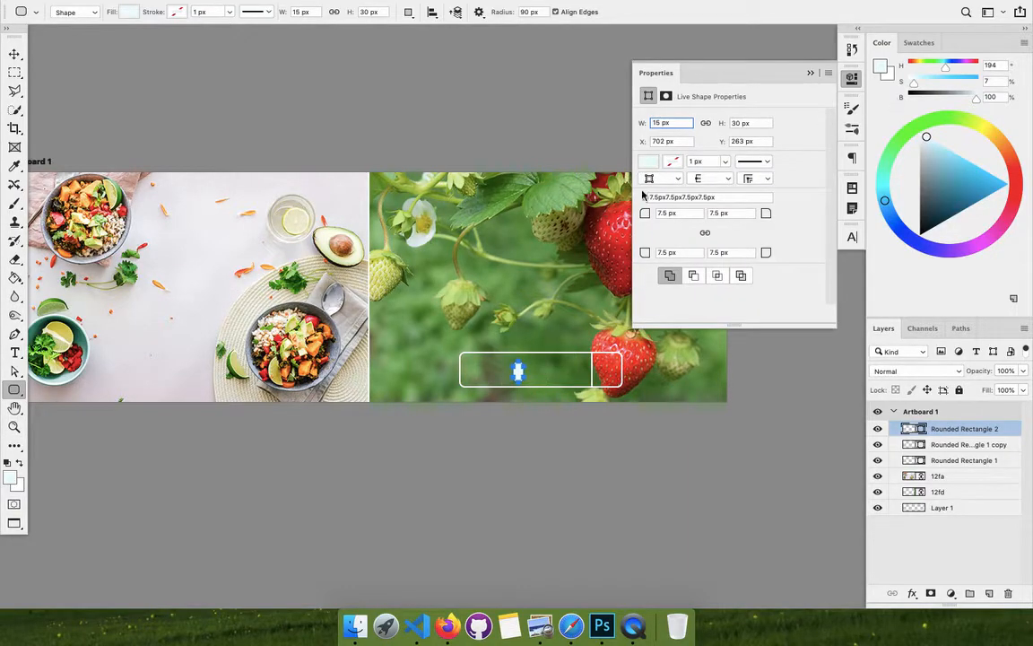
- Give the small rounded rectangle a 2 px white stroke and remove its fill
{"action": "left_click", "coordinate": [708, 161]}
{"action": "type", "text": "2"}
{"action": "key", "text": "Tab"}
{"action": "left_click", "coordinate": [673, 160]}
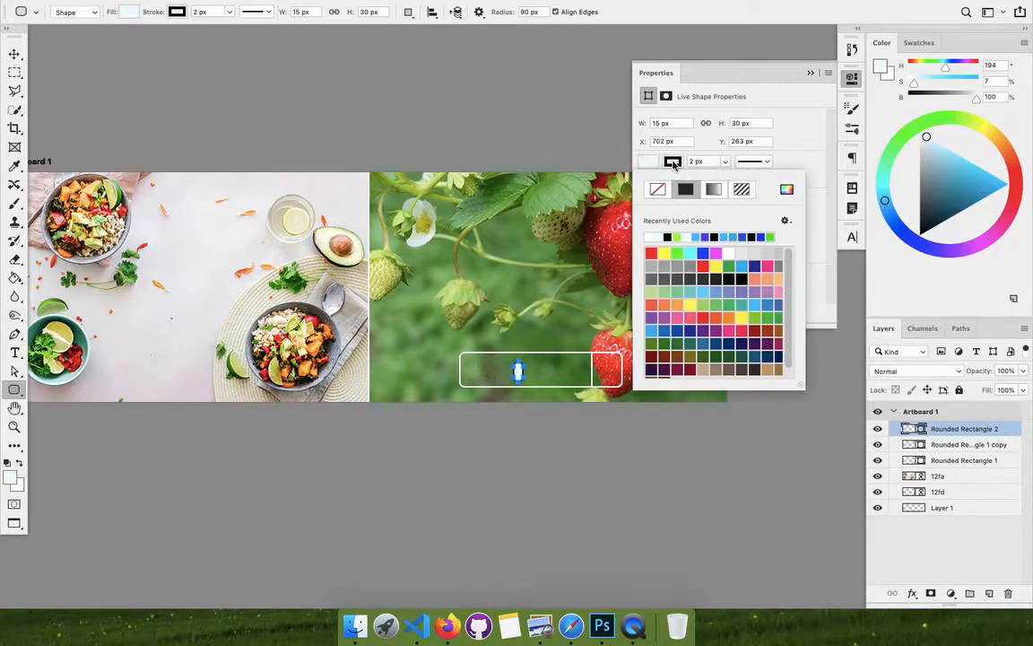
{"action": "left_click", "coordinate": [650, 236]}
{"action": "left_click", "coordinate": [655, 162]}
{"action": "left_click", "coordinate": [656, 162]}
{"action": "left_click", "coordinate": [657, 189]}
{"action": "left_click", "coordinate": [14, 48]}
- Add a text layer above the outlined box containing only a vertical bar character "|"
{"action": "left_click", "coordinate": [989, 594]}
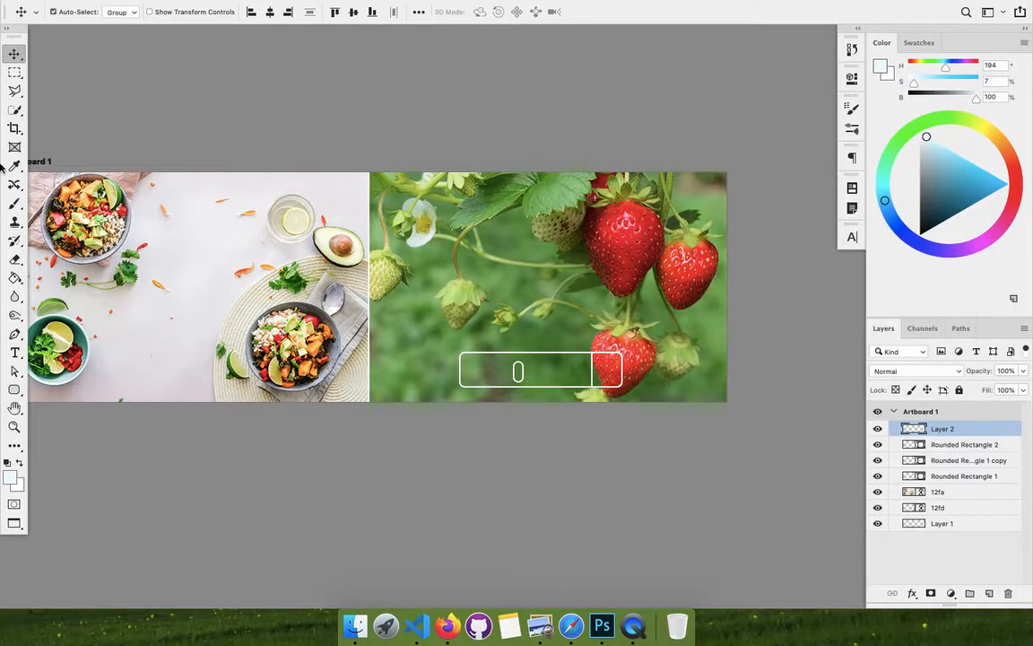
{"action": "left_click", "coordinate": [15, 354]}
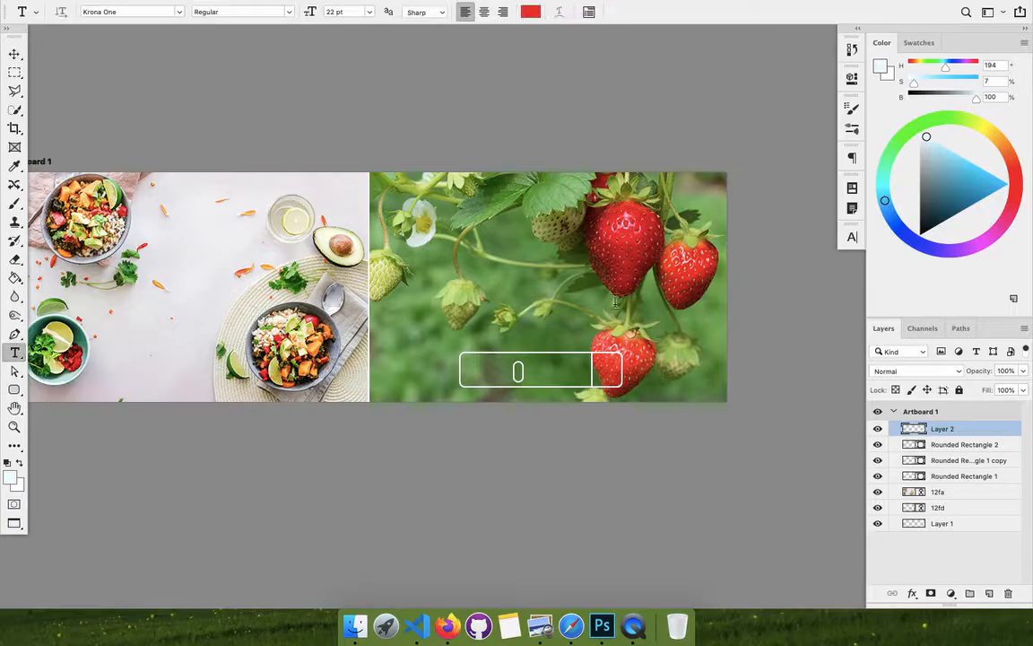
{"action": "left_click", "coordinate": [567, 305]}
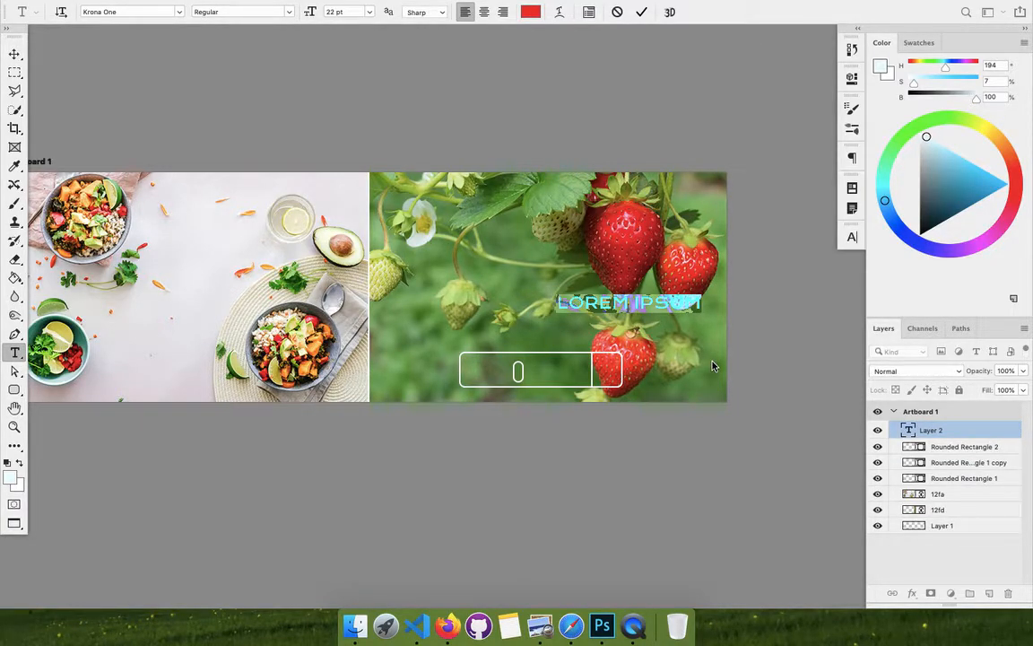
{"action": "key", "text": "BackSpace"}
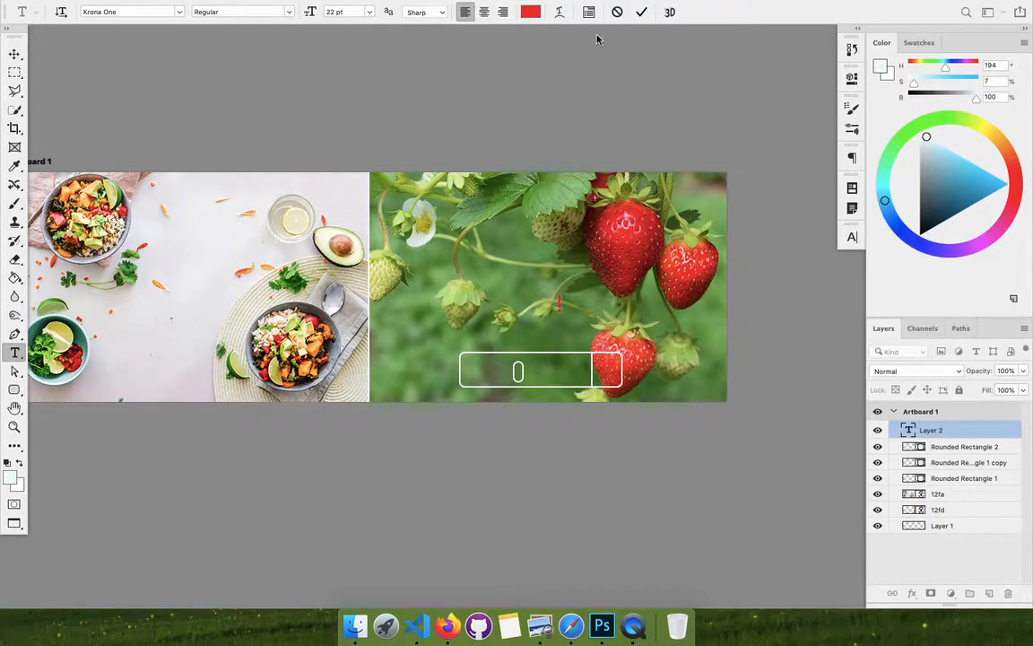
{"action": "left_click", "coordinate": [14, 54]}
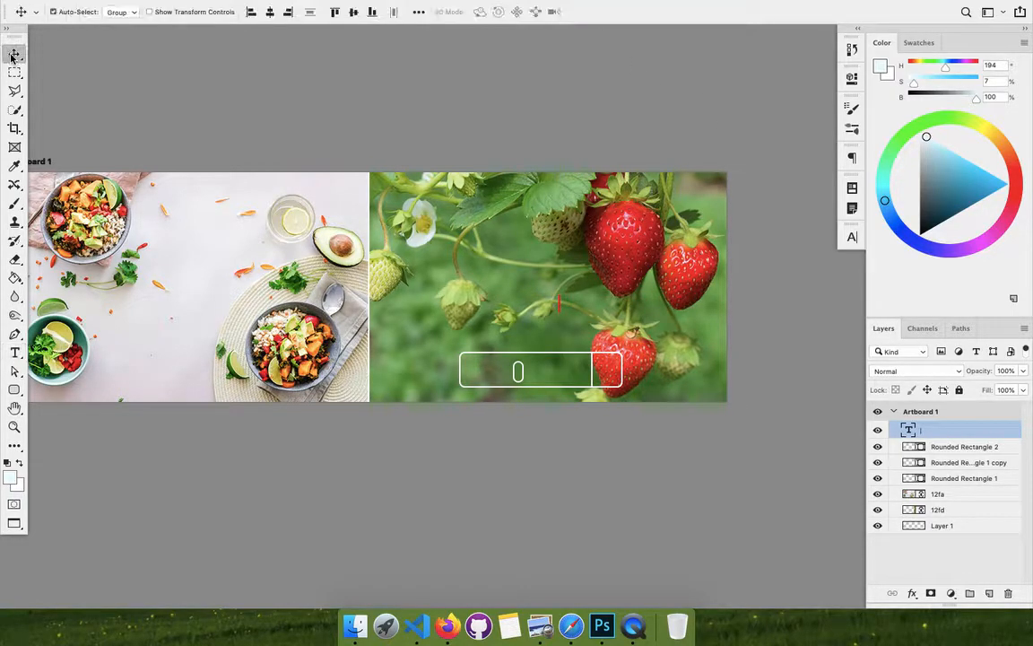
- Draw a vertical line about 10 px long inside the wide outlined box on a new layer
{"action": "left_click", "coordinate": [989, 592]}
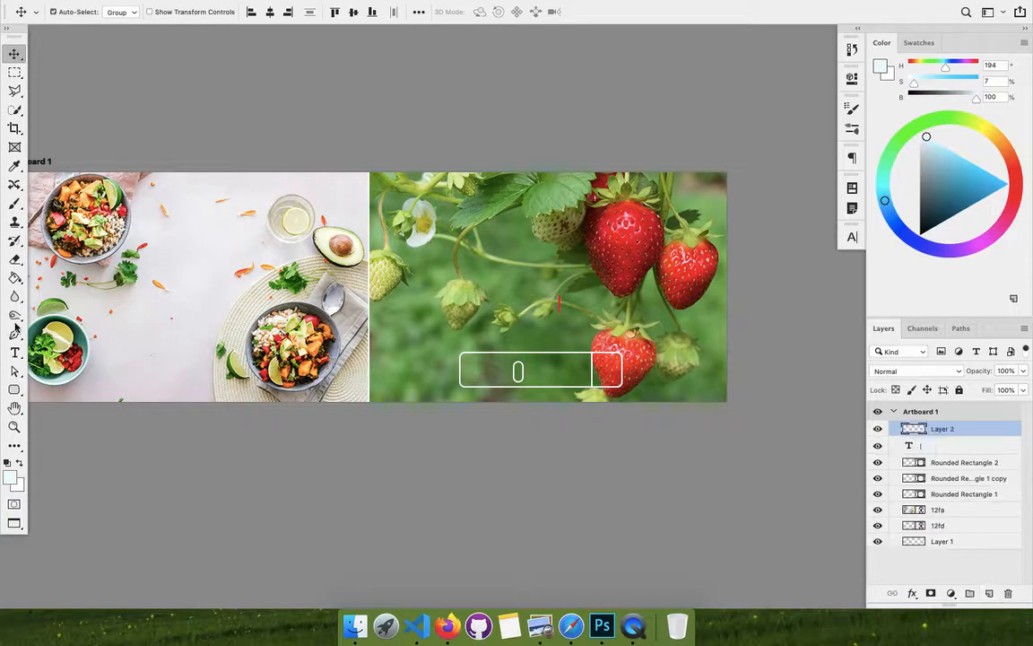
{"action": "left_click", "coordinate": [13, 389]}
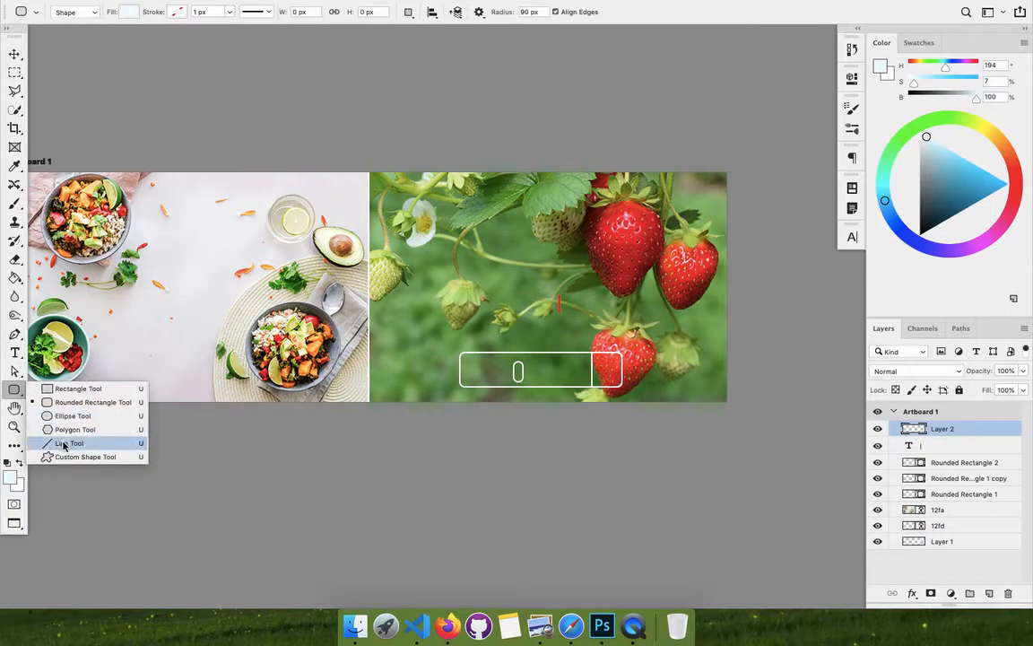
{"action": "left_click", "coordinate": [64, 443]}
{"action": "left_click_drag", "start_coordinate": [553, 366], "coordinate": [552, 369]}
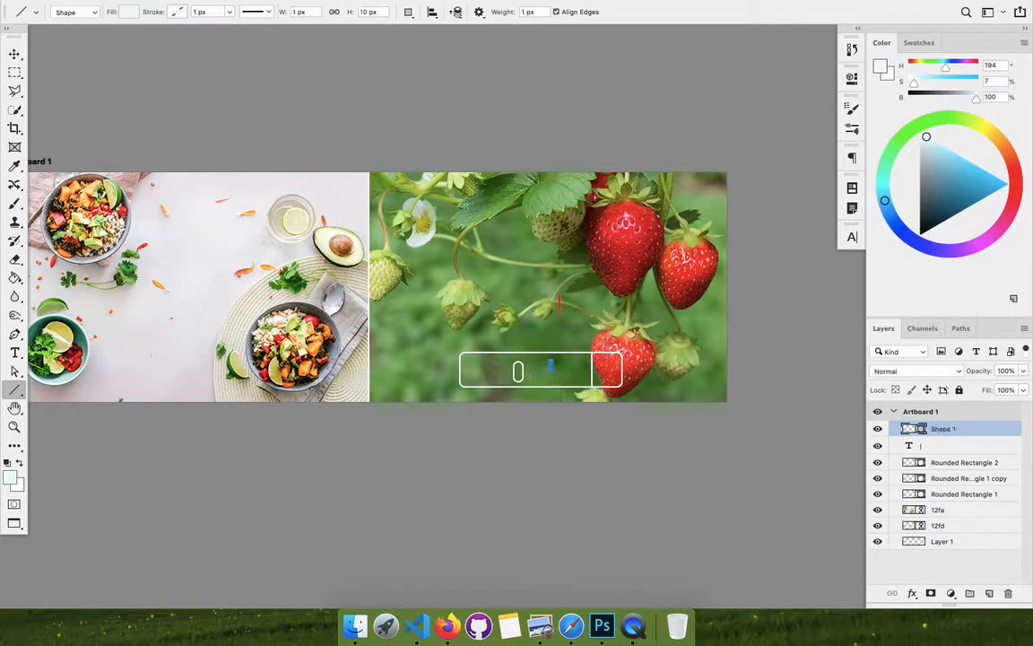
{"action": "left_click", "coordinate": [15, 54]}
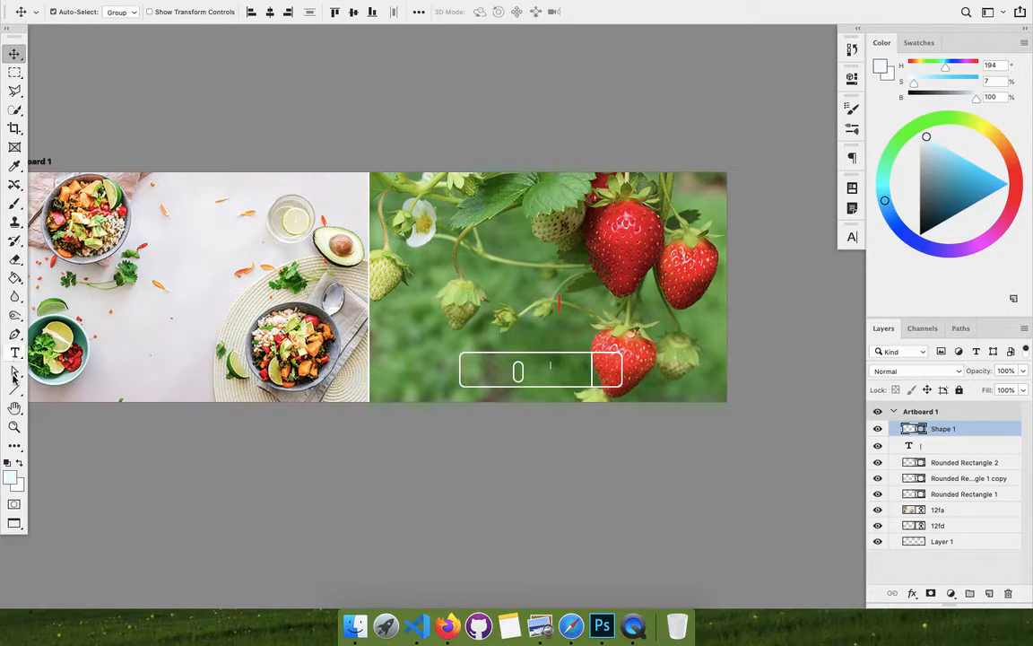
- Give the short line a 2 px white stroke
{"action": "left_click", "coordinate": [15, 390]}
{"action": "left_click", "coordinate": [209, 11]}
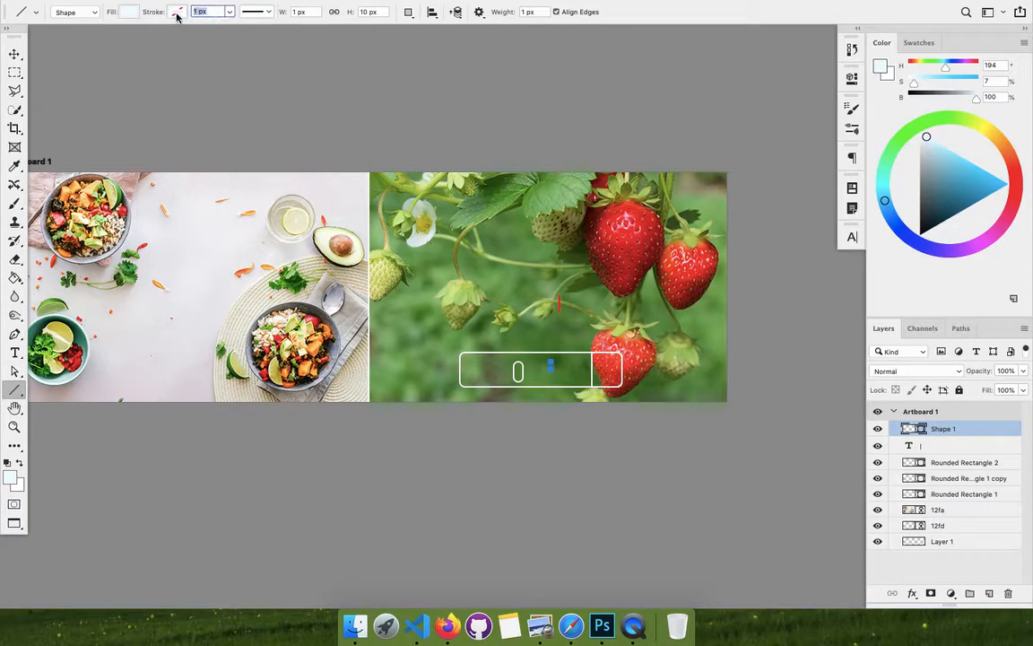
{"action": "type", "text": "2"}
{"action": "key", "text": "Tab"}
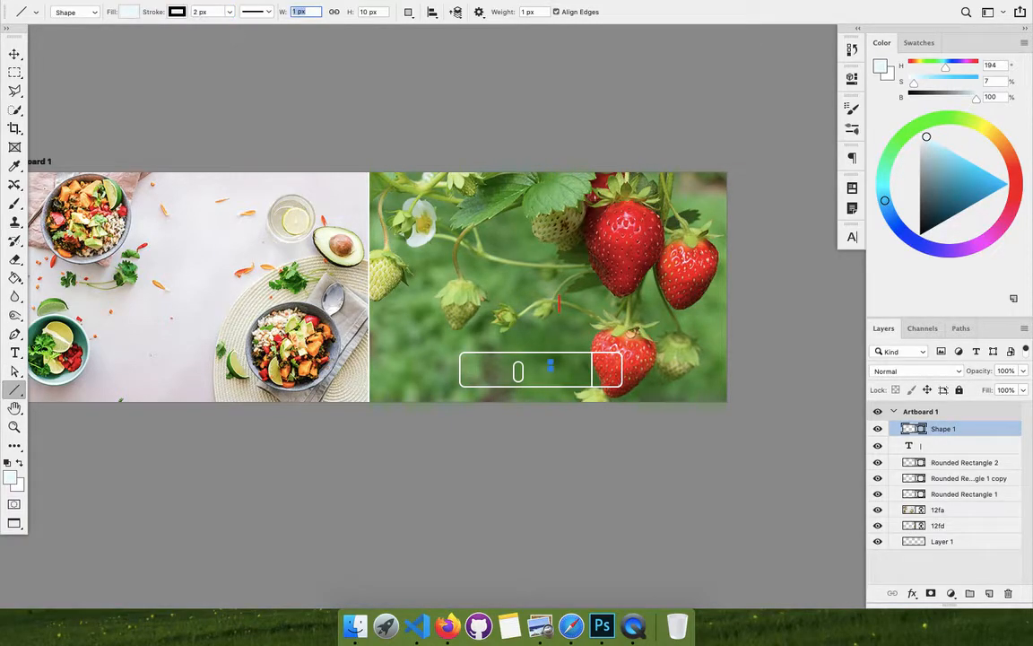
{"action": "left_click", "coordinate": [176, 13]}
{"action": "left_click", "coordinate": [108, 87]}
{"action": "left_click", "coordinate": [14, 52]}
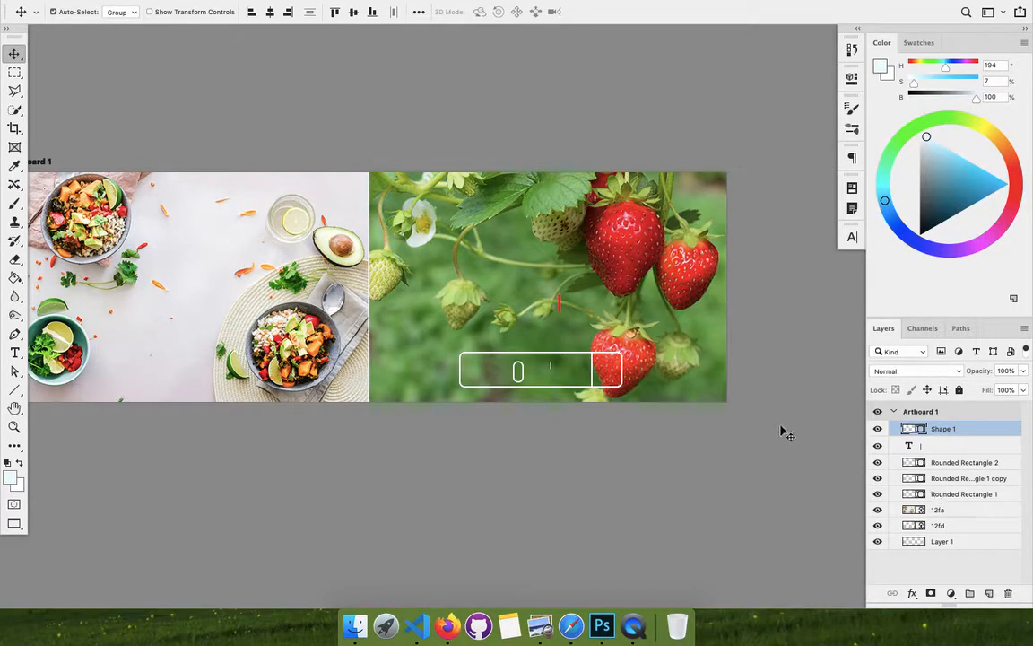
- Align the short line and the small rounded rectangle by their horizontal centers, and hide the line's layer
{"action": "left_click", "coordinate": [949, 463]}
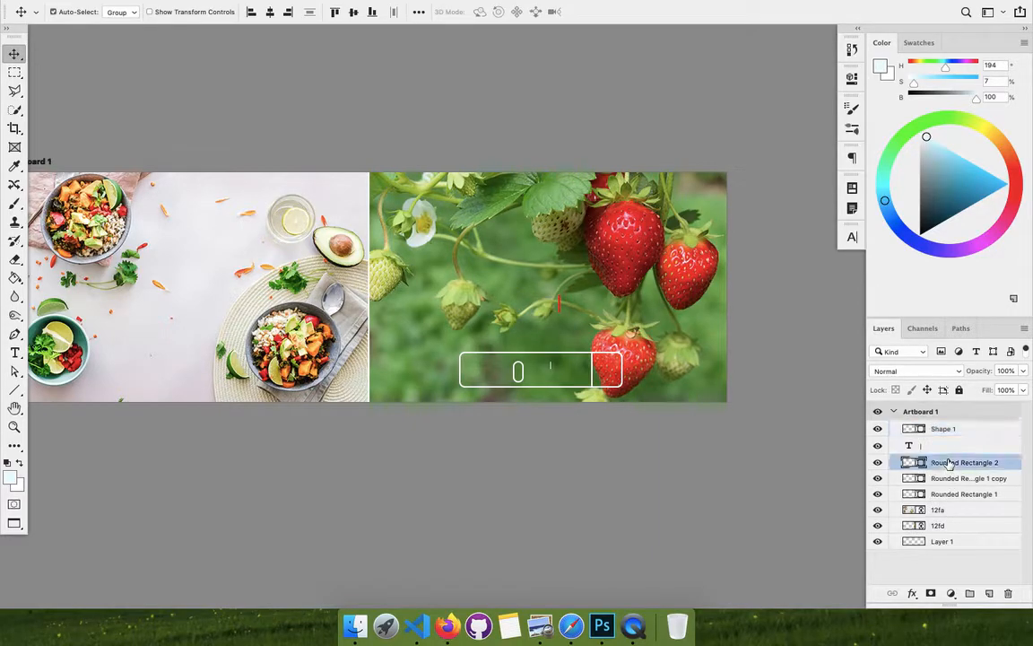
{"action": "left_click", "coordinate": [942, 428], "text": "shift"}
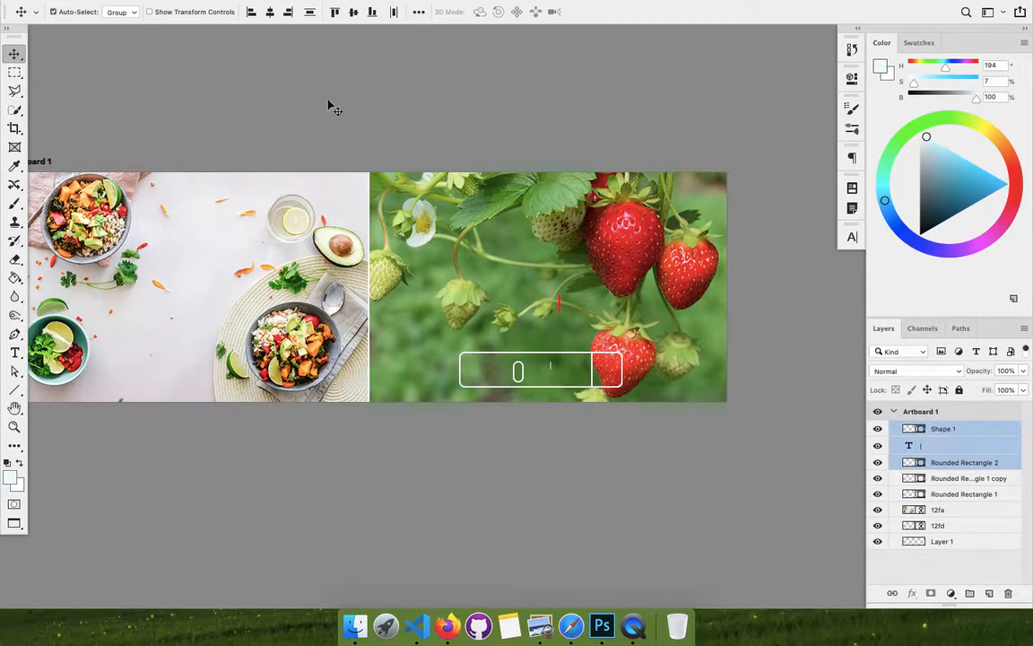
{"action": "left_click", "coordinate": [931, 451], "text": "super"}
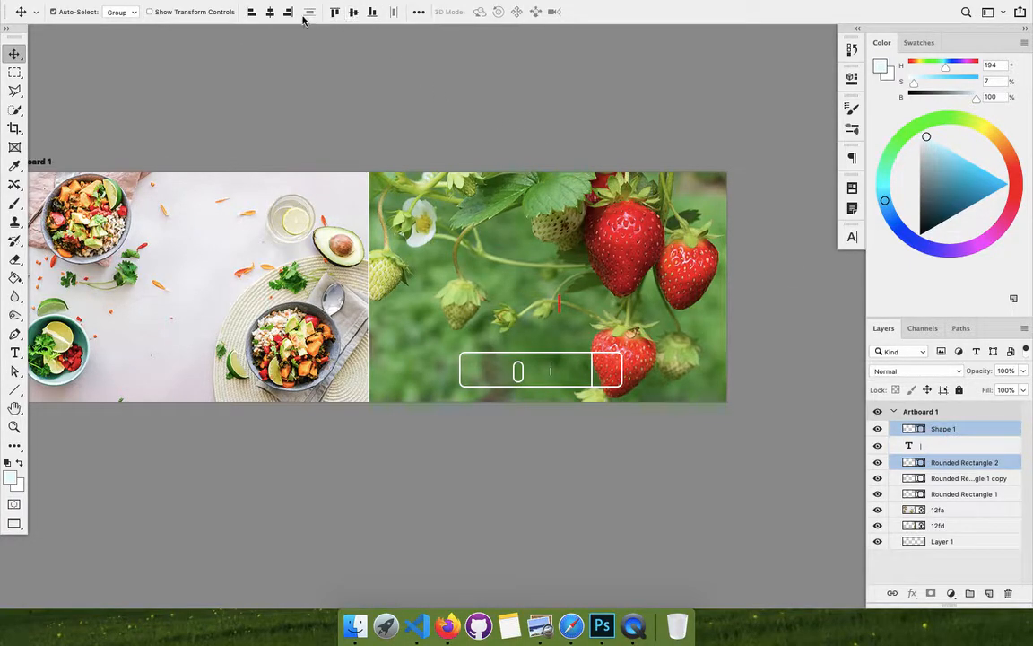
{"action": "left_click", "coordinate": [268, 12]}
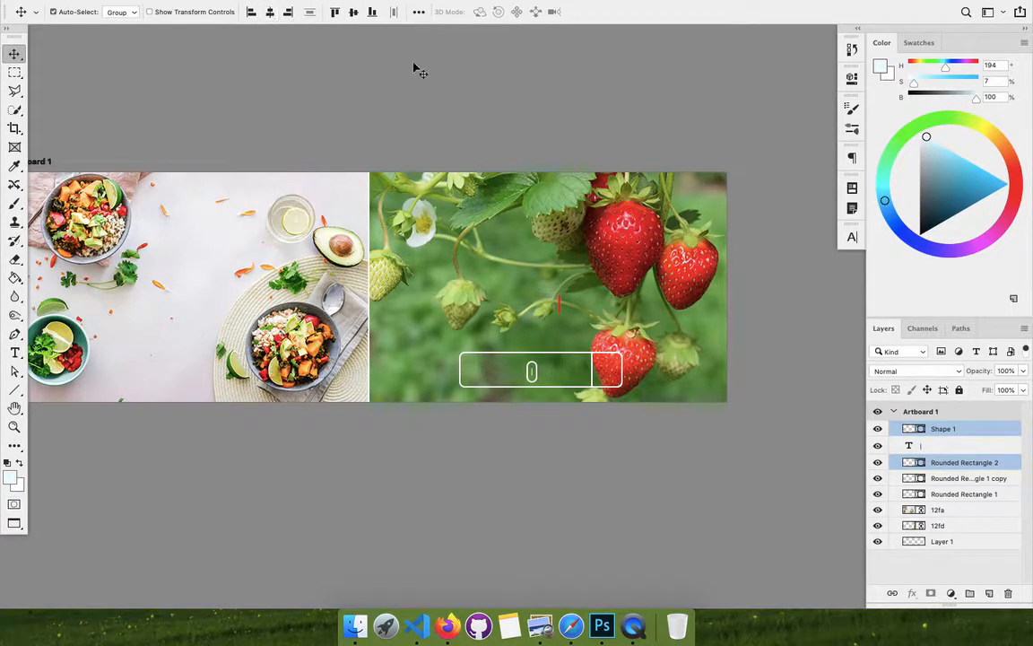
{"action": "left_click", "coordinate": [941, 435]}
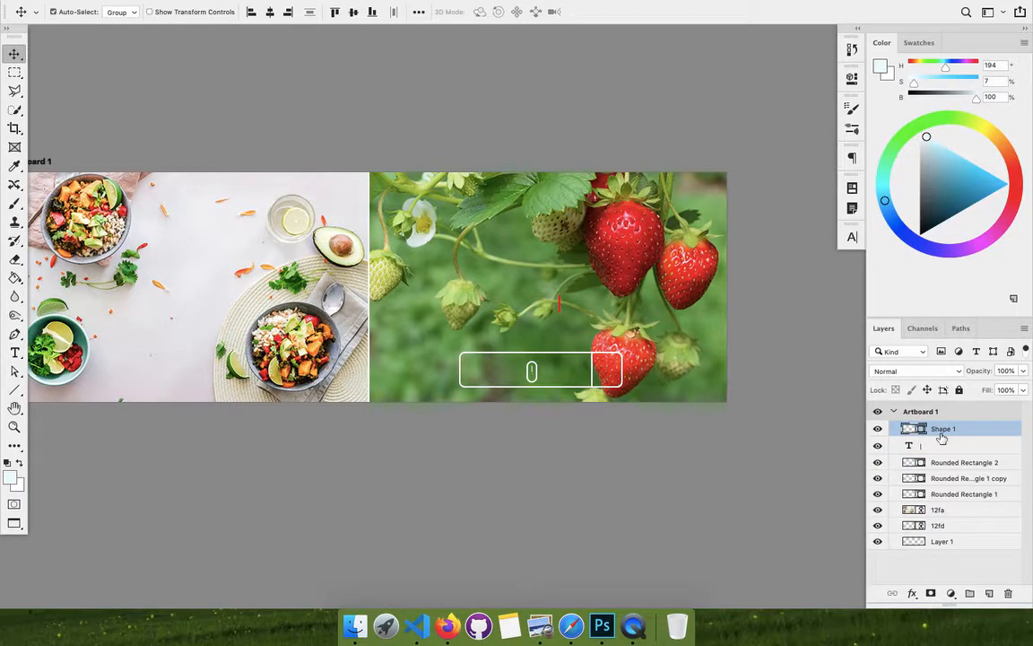
{"action": "left_click", "coordinate": [878, 428]}
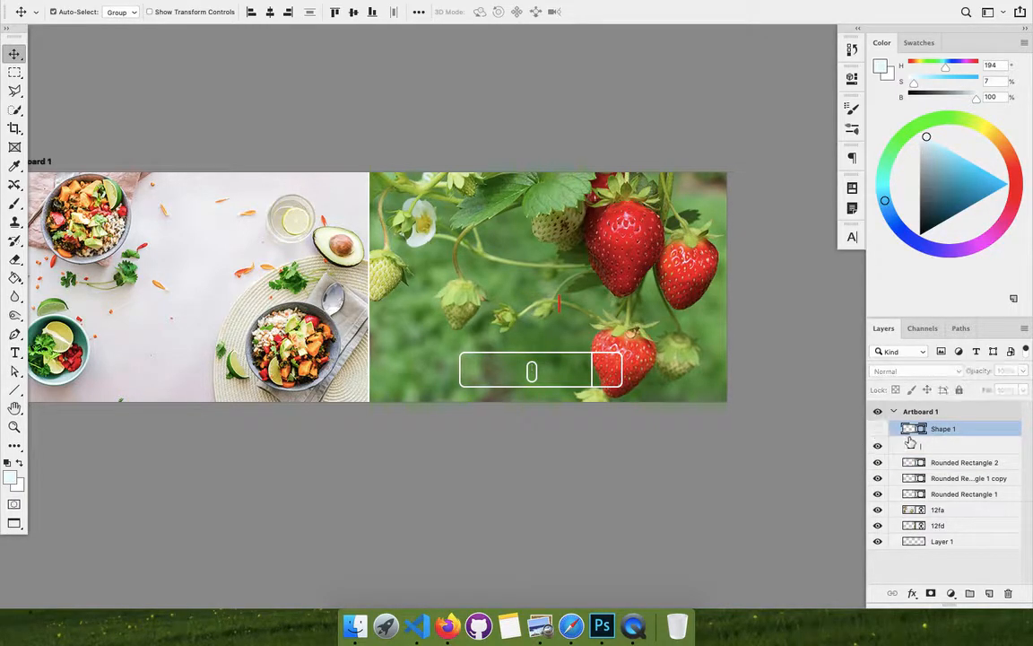
- Change the vertical bar text's color to white
{"action": "left_click", "coordinate": [917, 446]}
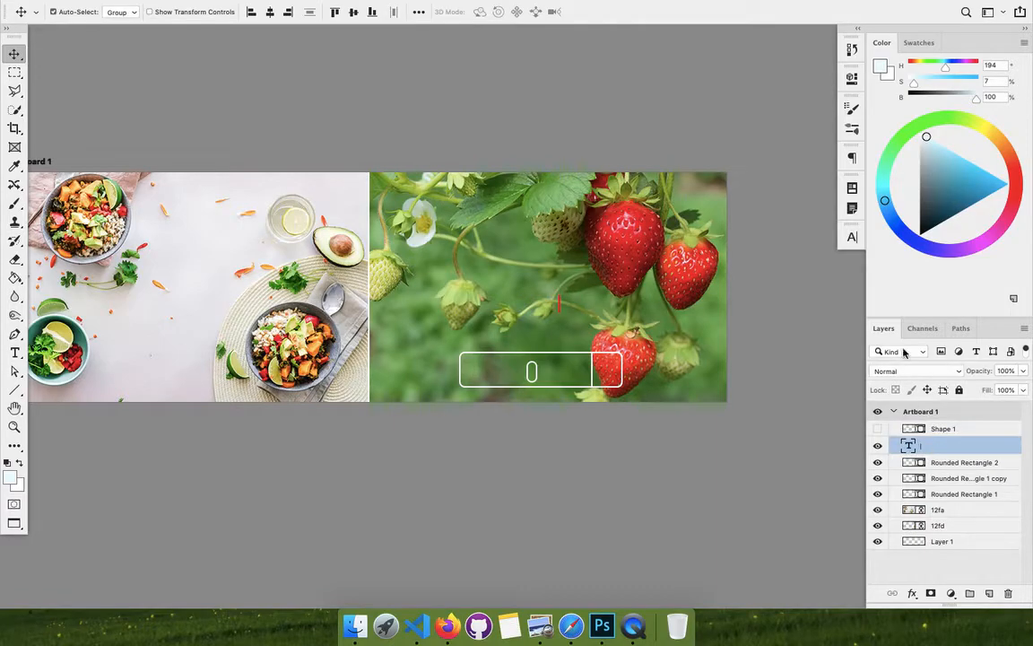
{"action": "left_click", "coordinate": [852, 237]}
{"action": "left_click", "coordinate": [812, 317]}
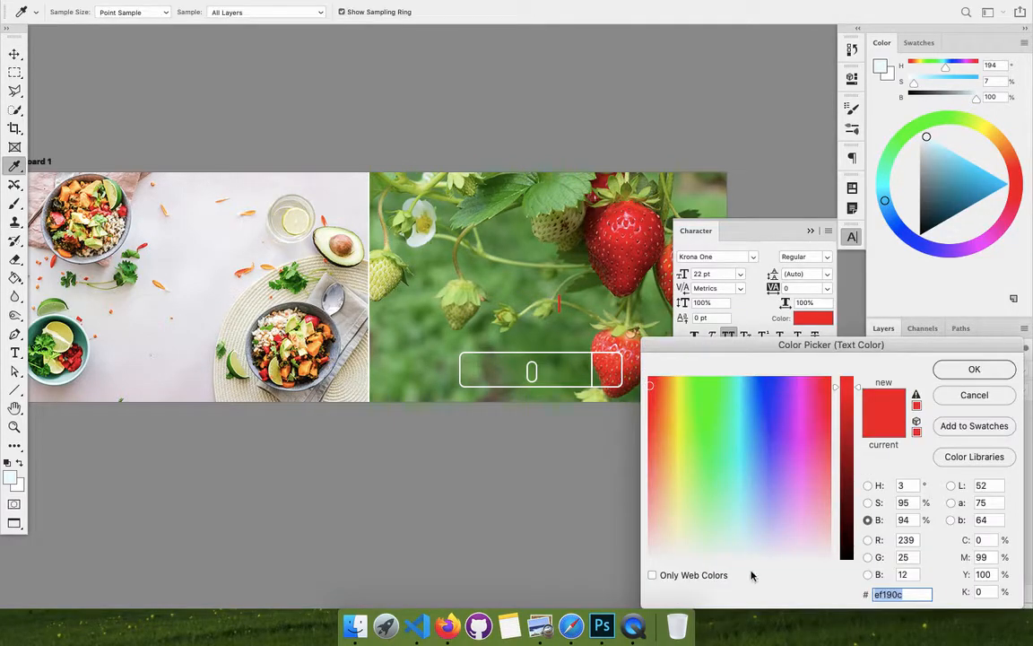
{"action": "left_click", "coordinate": [953, 368]}
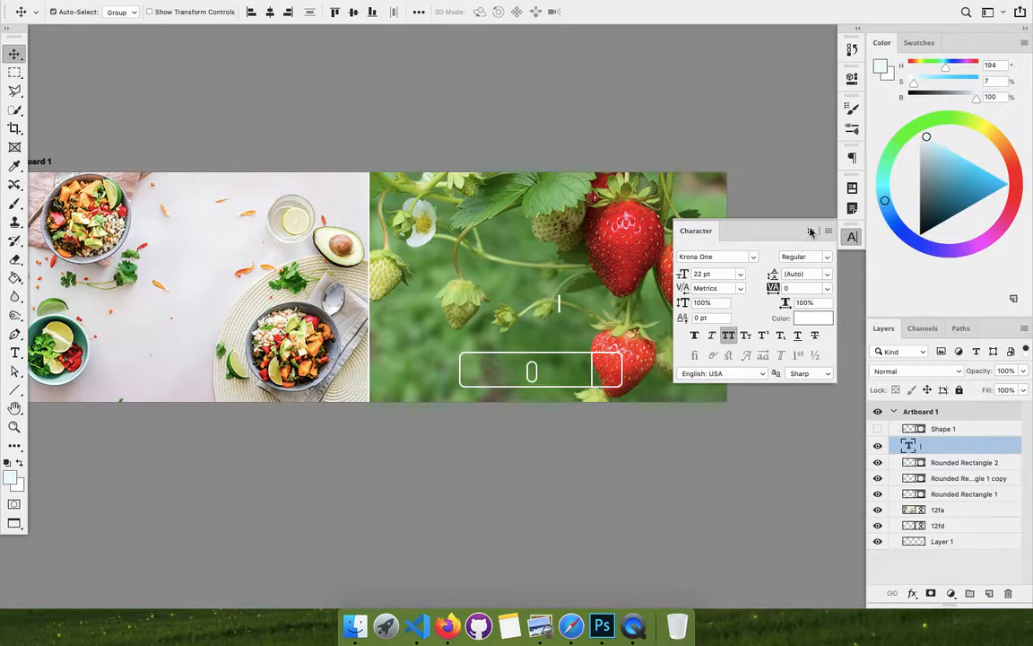
- Set the vertical bar text to 10 pt in the Bungee font
{"action": "left_click", "coordinate": [731, 273]}
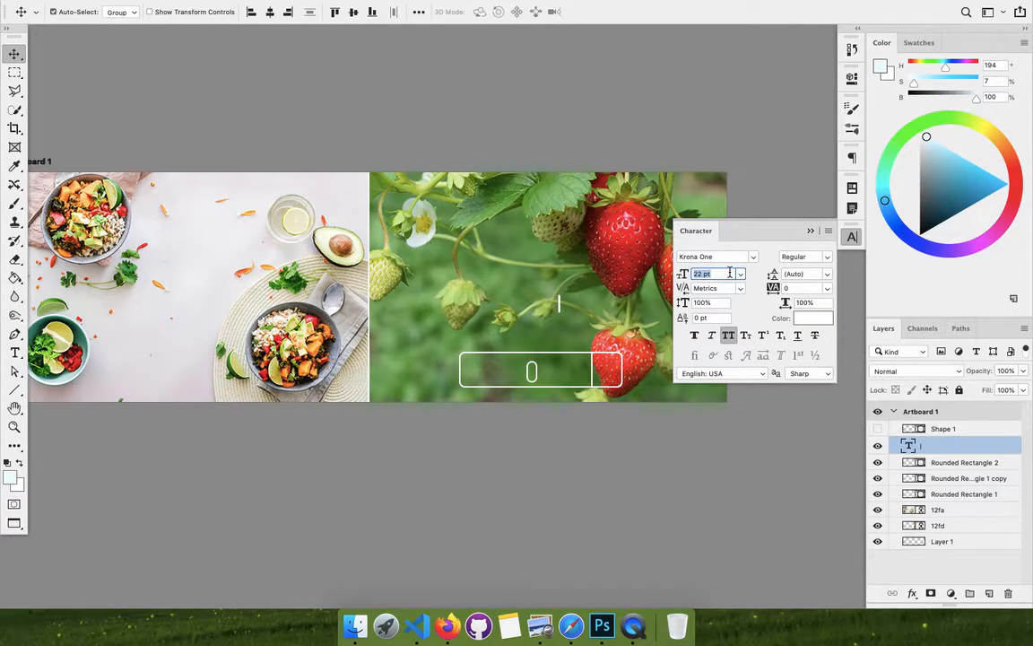
{"action": "type", "text": "10"}
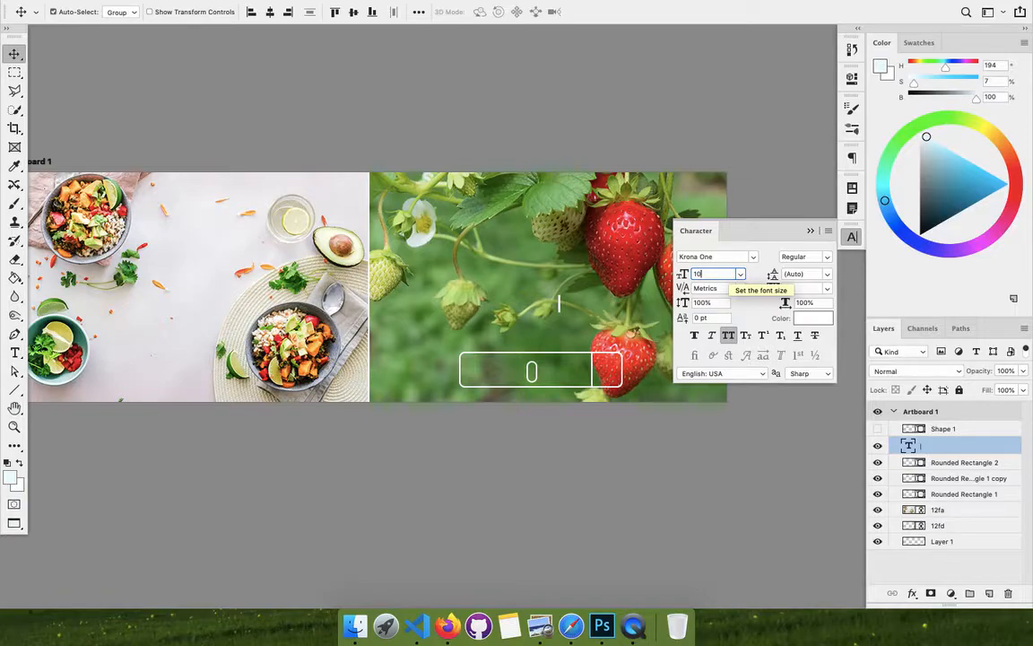
{"action": "key", "text": "Tab"}
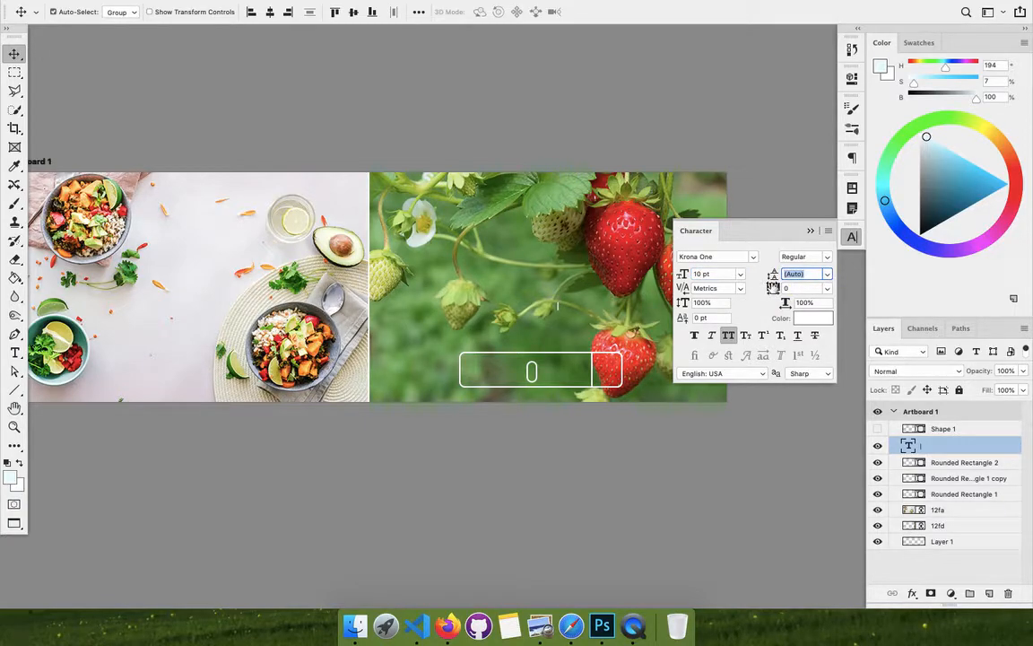
{"action": "left_click", "coordinate": [754, 257]}
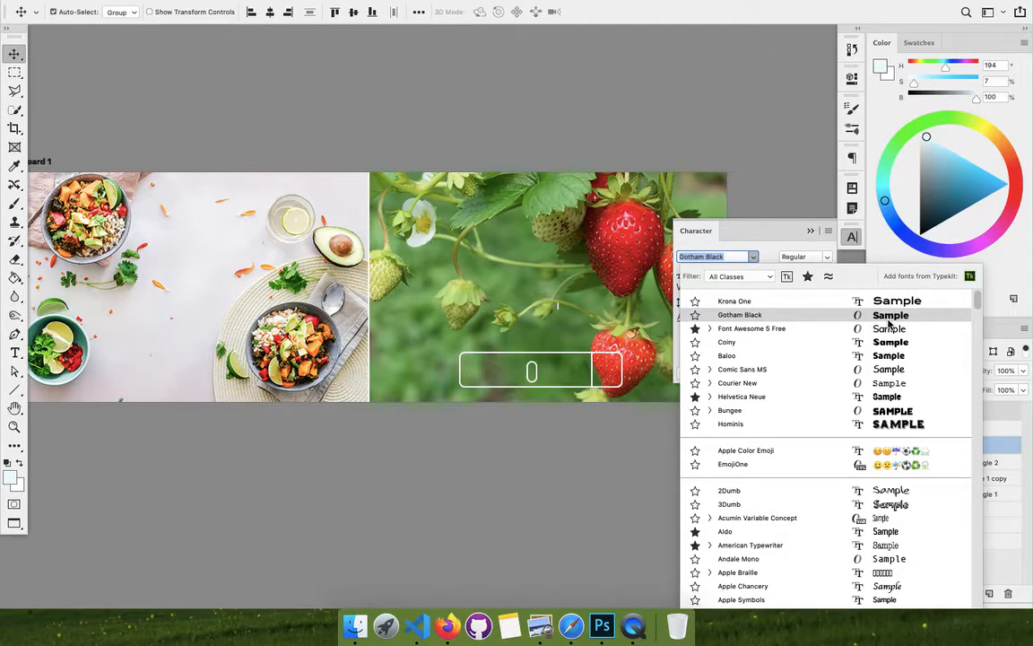
{"action": "left_click", "coordinate": [891, 411]}
{"action": "left_click", "coordinate": [793, 245]}
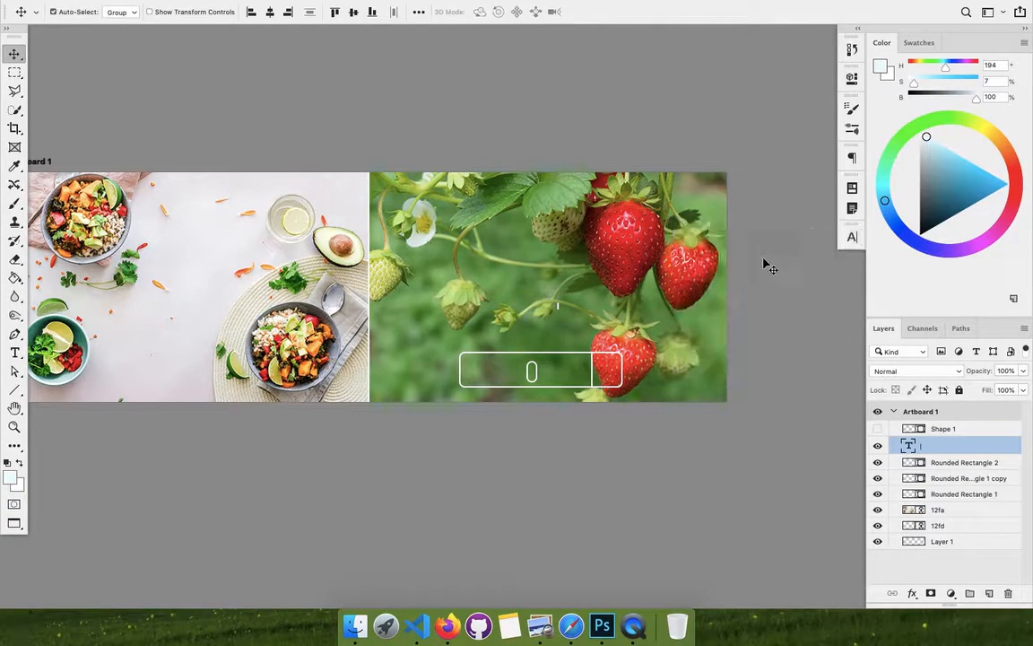
- Align the vertical bar text and the small rounded rectangle by their vertical and horizontal centers
{"action": "left_click", "coordinate": [954, 463]}
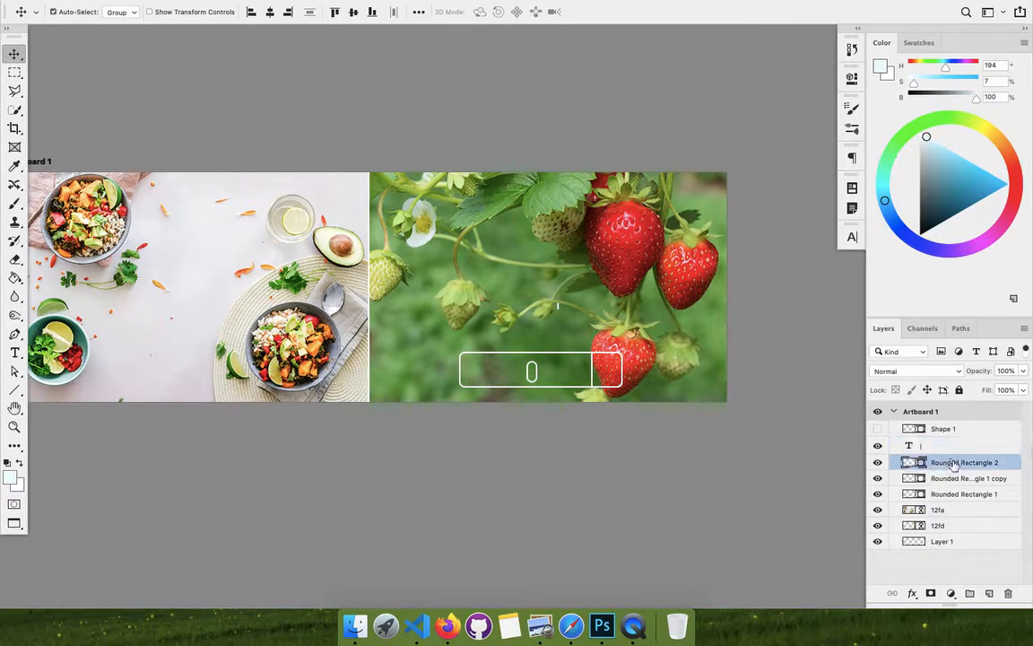
{"action": "left_click", "coordinate": [932, 446], "text": "shift"}
{"action": "left_click", "coordinate": [353, 14]}
{"action": "left_click", "coordinate": [270, 12]}
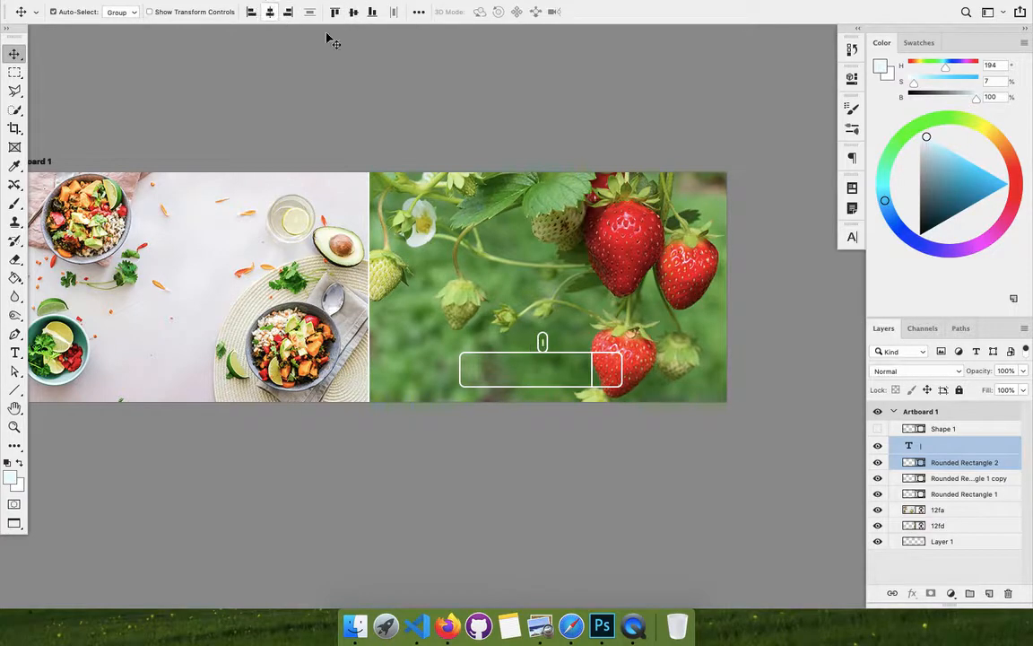
- Group the vertical bar text with the small rounded rectangle and place the mouse icon in the box's narrow right compartment
{"action": "left_click", "coordinate": [937, 448]}
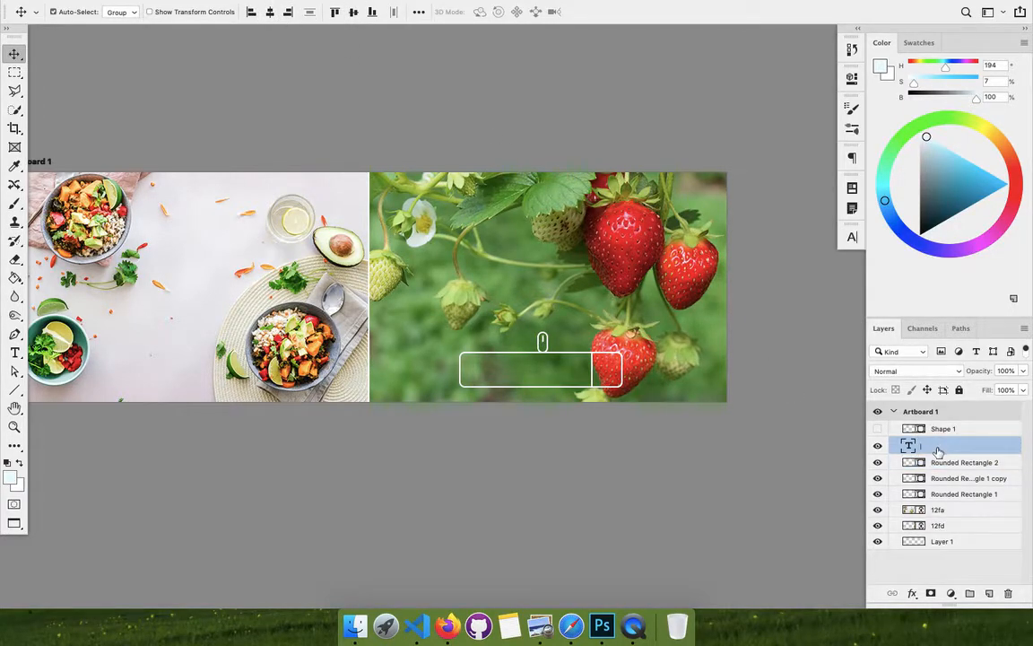
{"action": "left_click", "coordinate": [947, 463], "text": "shift"}
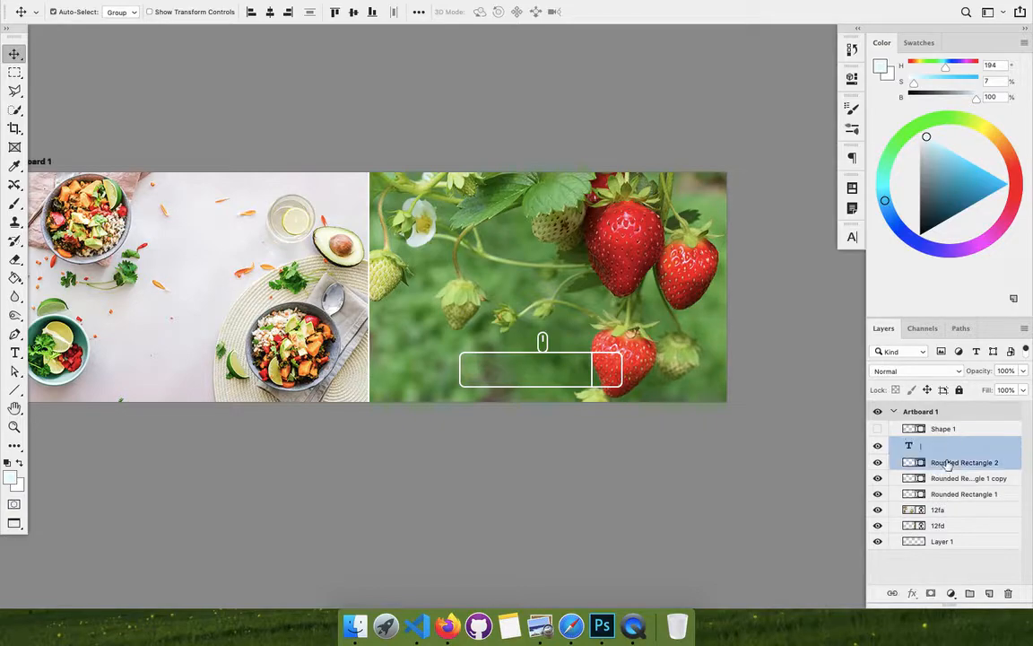
{"action": "key", "text": "super+g"}
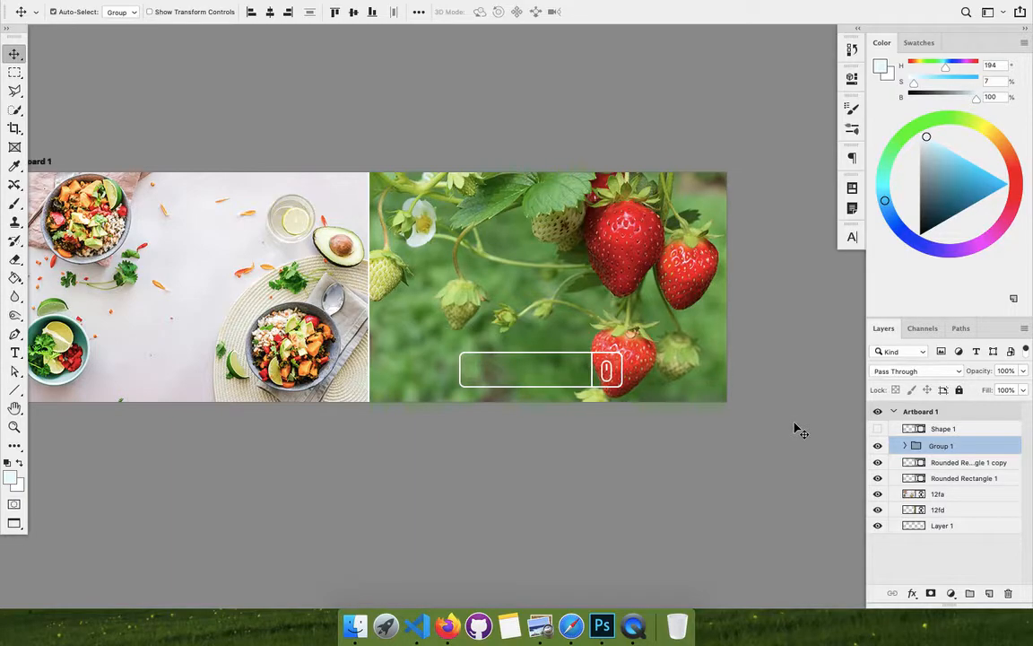
- Rotate the mouse icon group by 10 degrees
{"action": "key", "text": "super+t"}
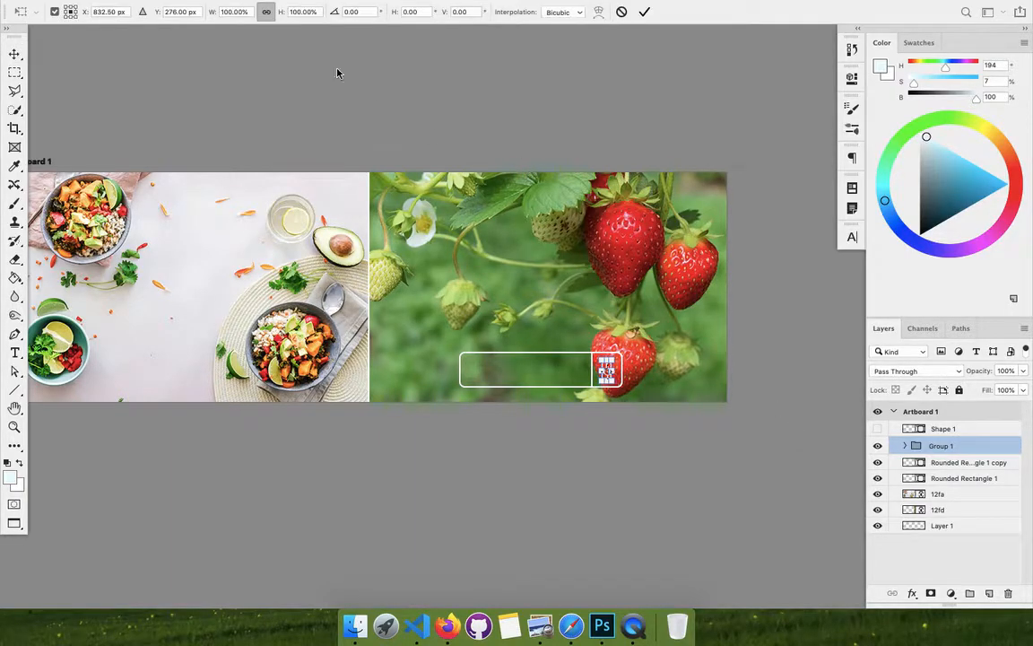
{"action": "left_click", "coordinate": [365, 13]}
{"action": "type", "text": "10"}
{"action": "left_click", "coordinate": [644, 12]}
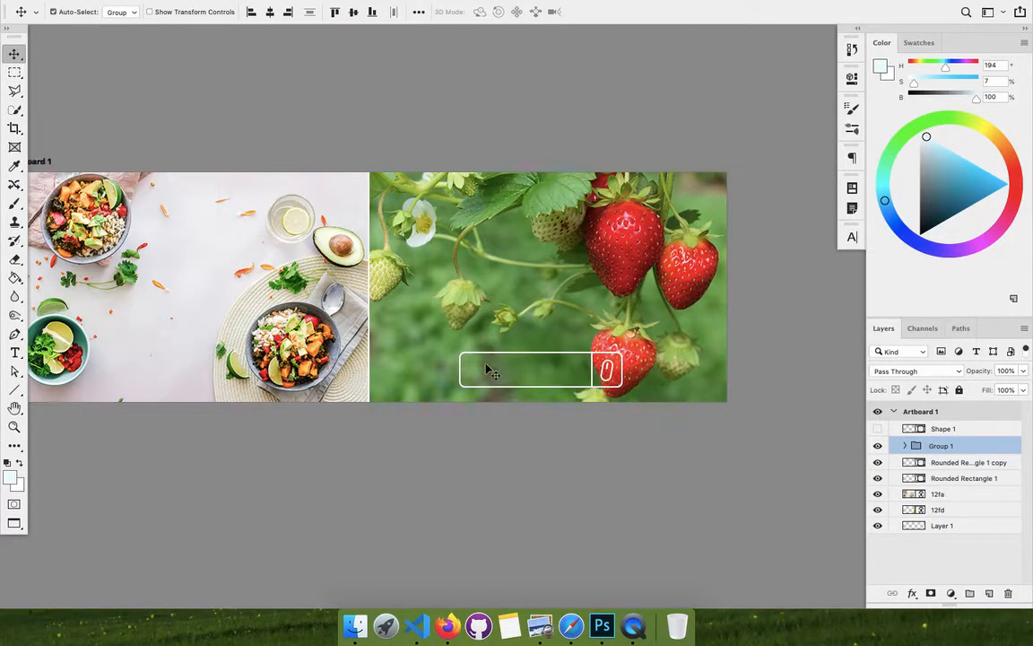
- Add the text "Shop Organic Foods" on a new layer over the food bowl image
{"action": "left_click", "coordinate": [989, 593]}
{"action": "left_click", "coordinate": [14, 352]}
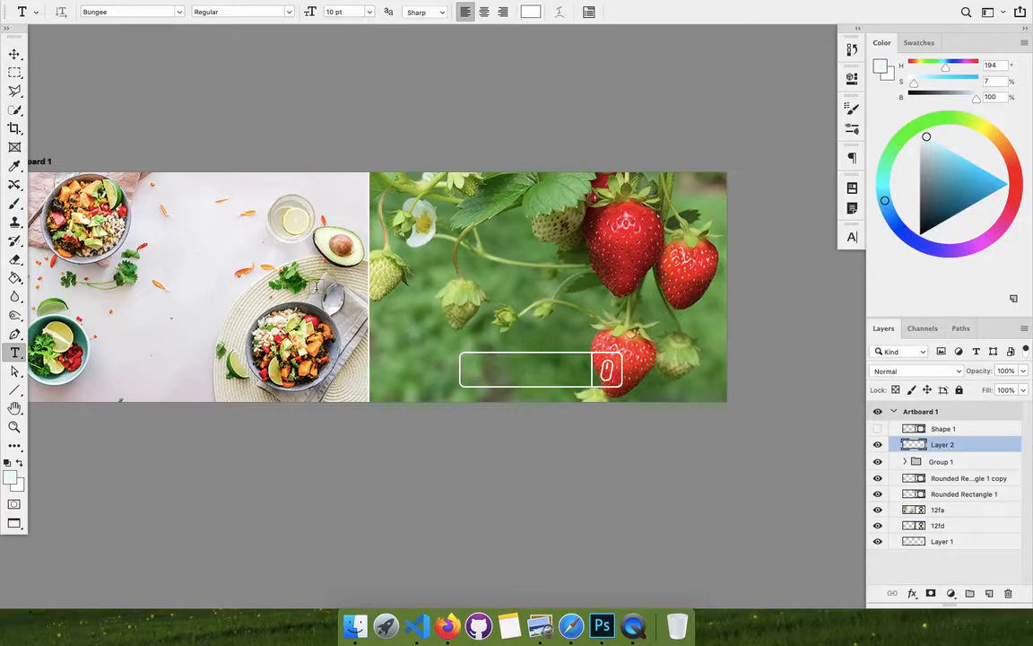
{"action": "left_click", "coordinate": [208, 266]}
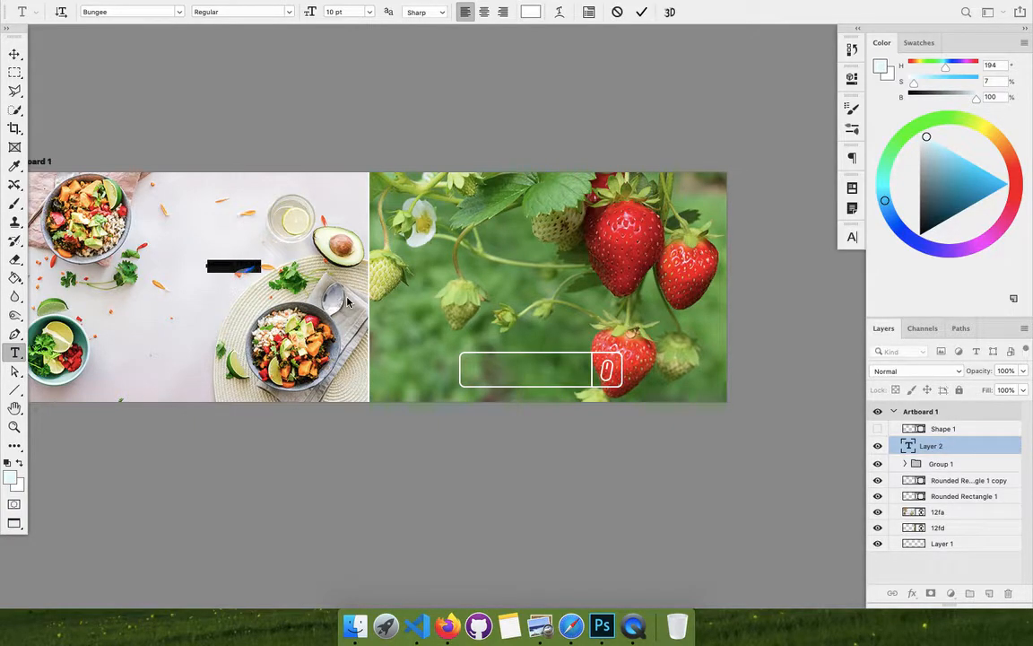
{"action": "key", "text": "BackSpace"}
{"action": "type", "text": "scroll"}
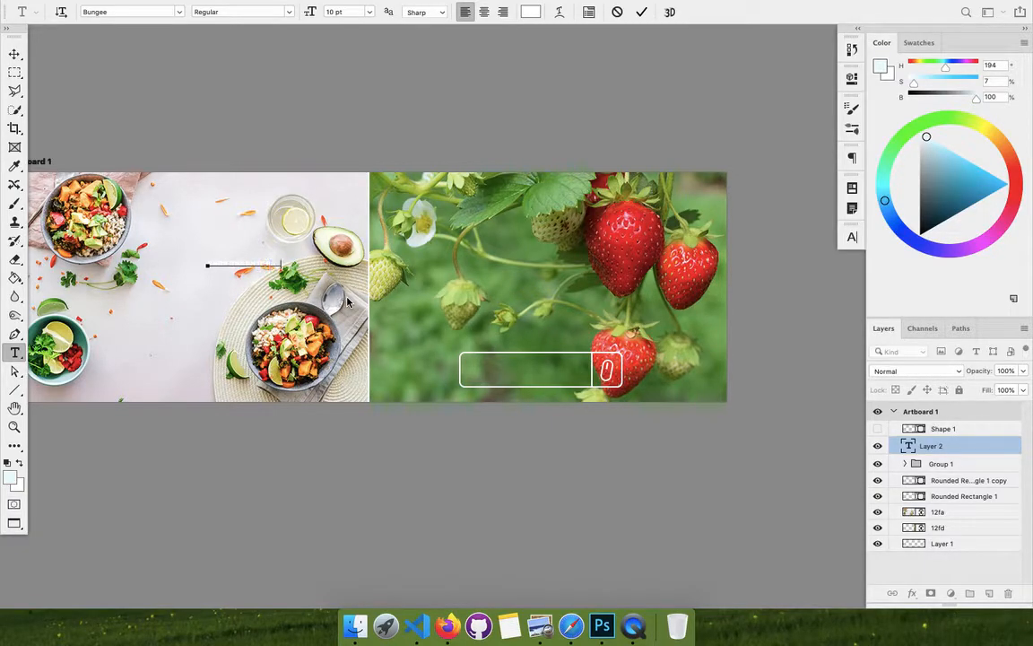
{"action": "left_click", "coordinate": [641, 12]}
- Color the "Shop Organic Foods" text with the strawberry red #f7190f sampled from the image
{"action": "left_click", "coordinate": [530, 12]}
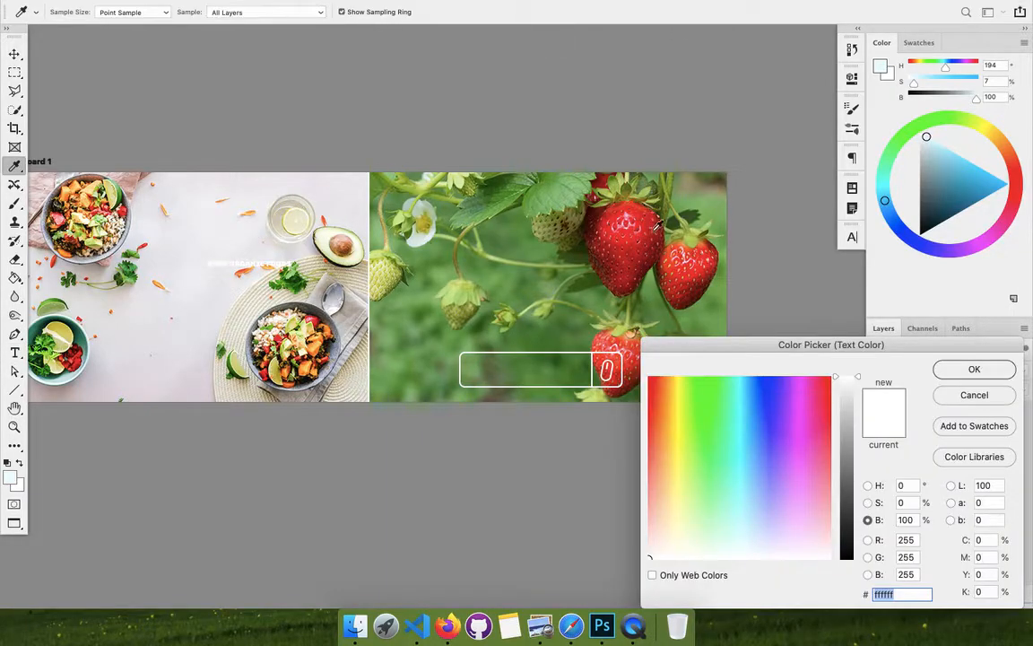
{"action": "left_click", "coordinate": [581, 220]}
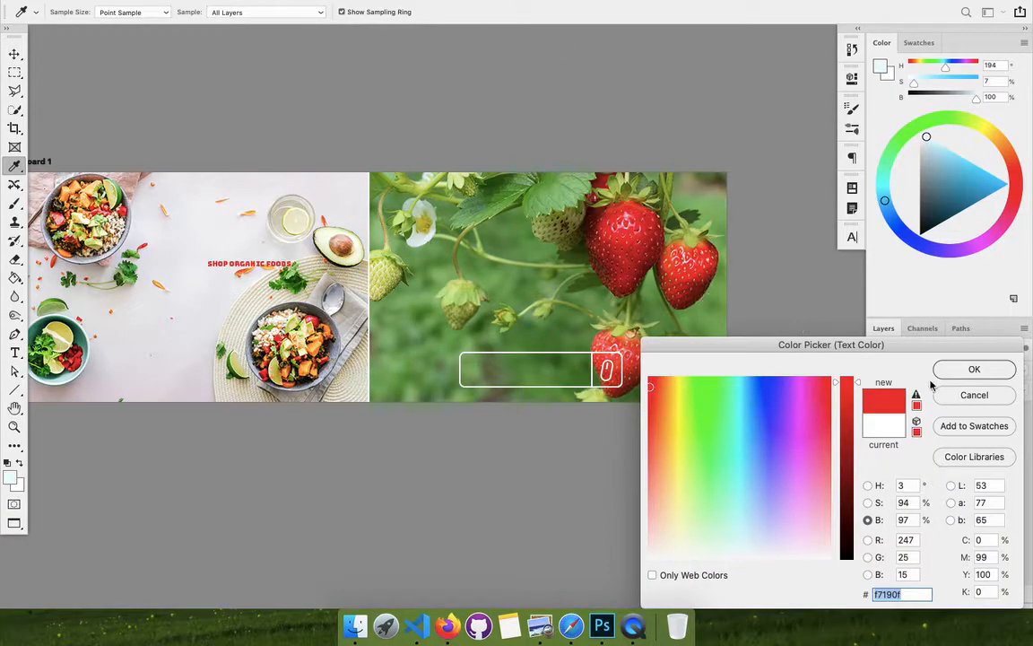
{"action": "left_click", "coordinate": [958, 368]}
- Set the "Shop Organic Foods" text size to 32 pt
{"action": "left_click", "coordinate": [852, 236]}
{"action": "left_click", "coordinate": [713, 274]}
{"action": "type", "text": "32"}
{"action": "key", "text": "Return"}
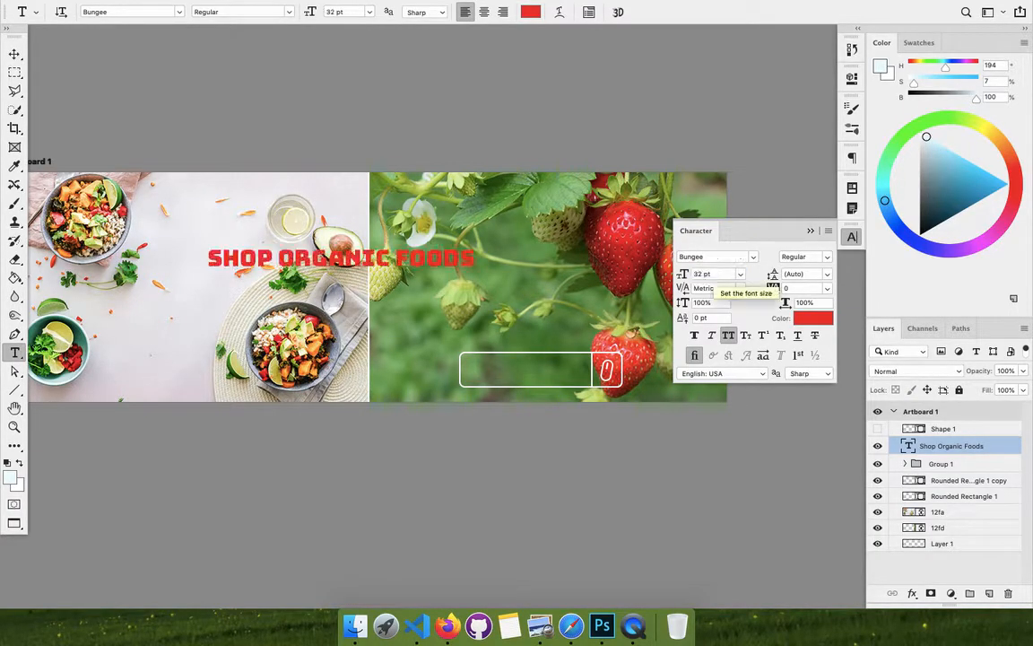
{"action": "left_click", "coordinate": [541, 12]}
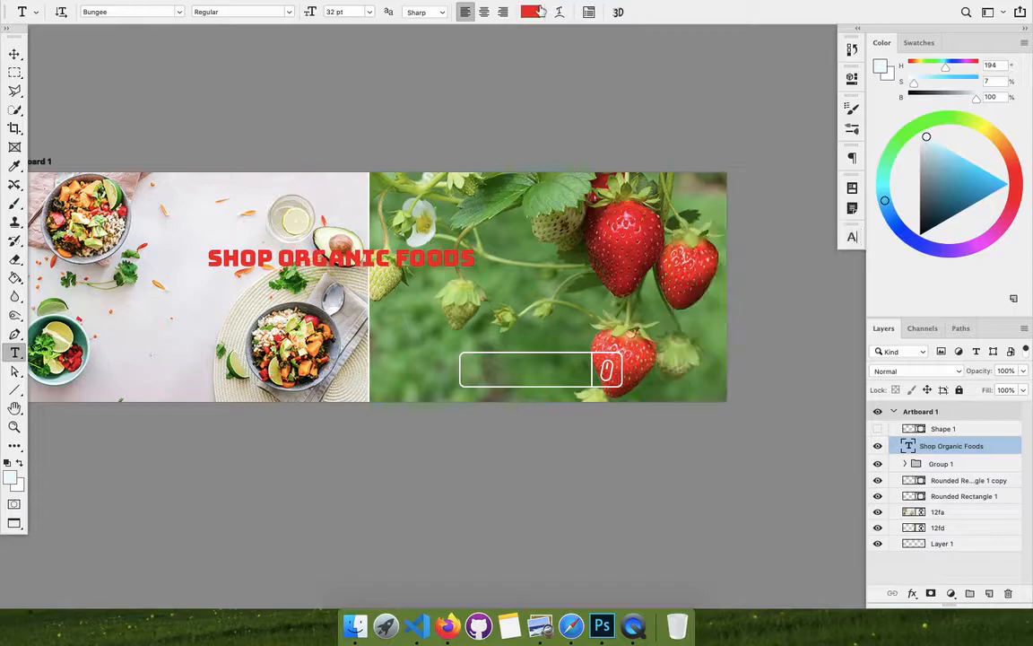
- Position the heading on the food bowl image, duplicate it down near the outlined box, and change the copy's text to "Shop now"
{"action": "left_click", "coordinate": [14, 52]}
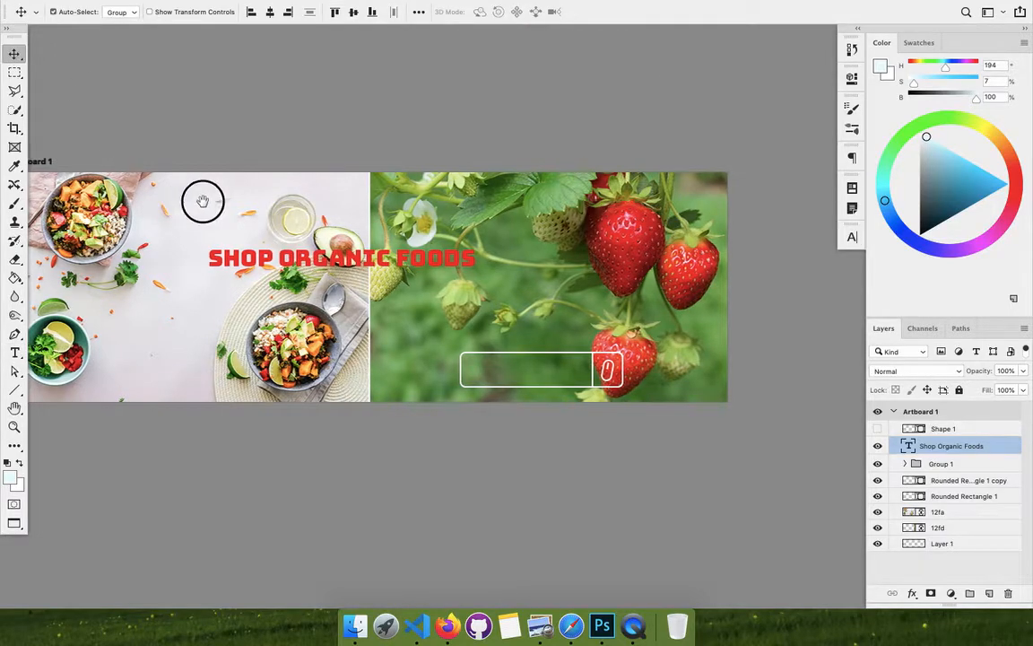
{"action": "left_click_drag", "start_coordinate": [191, 203], "coordinate": [231, 200]}
{"action": "left_click_drag", "start_coordinate": [341, 259], "coordinate": [475, 380]}
{"action": "double_click", "coordinate": [473, 377]}
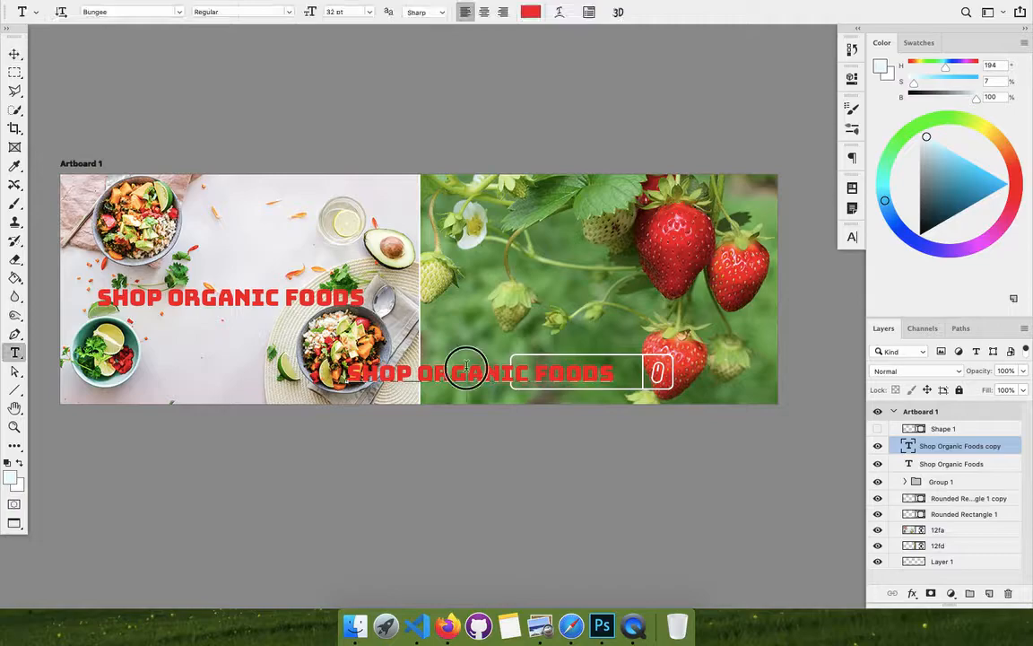
{"action": "type", "text": "SHOP N"}
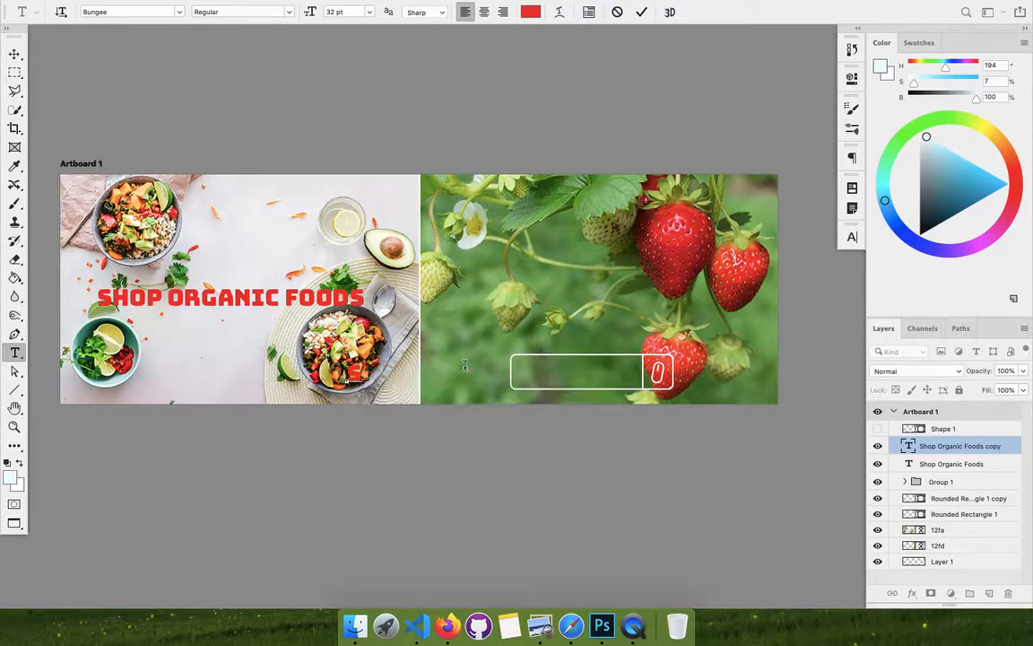
{"action": "type", "text": "OW"}
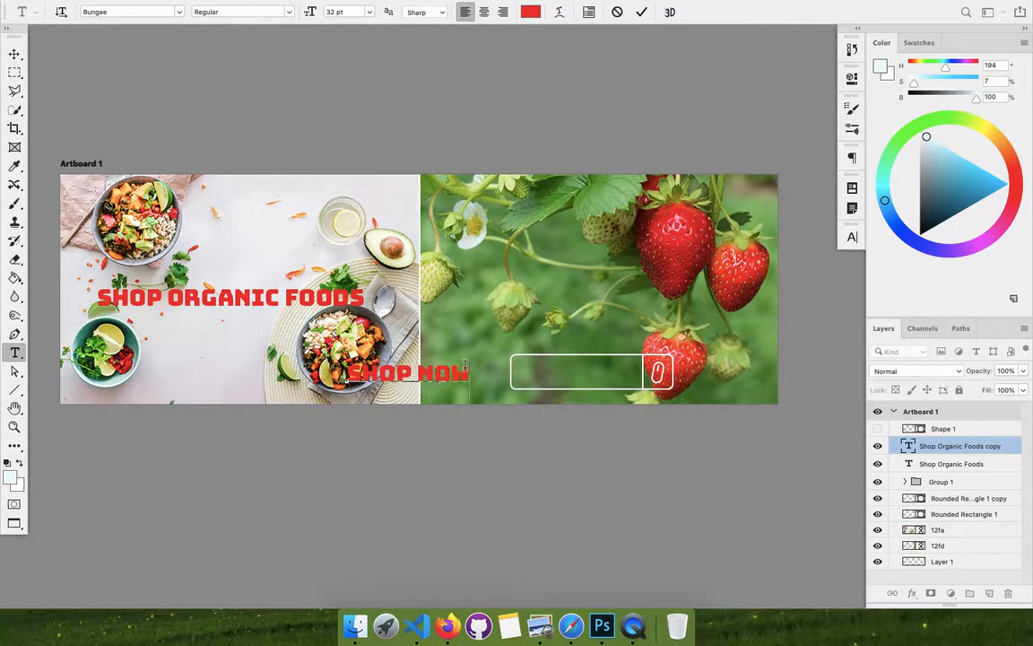
{"action": "left_click", "coordinate": [641, 12]}
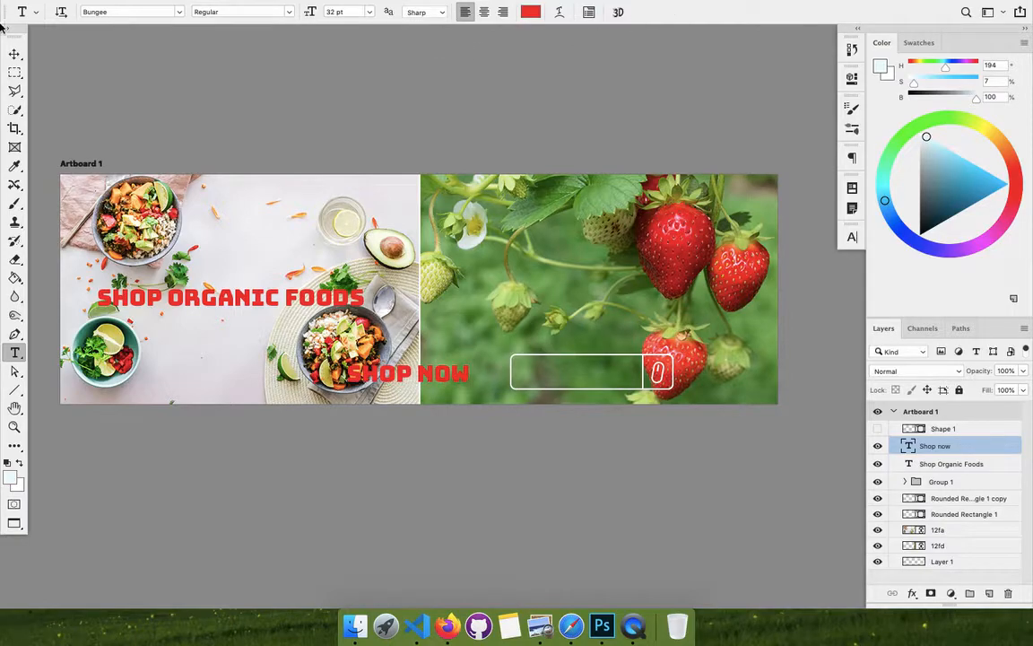
- Move the "Shop now" text into the box's wide compartment and set its size to 26 pt
{"action": "left_click", "coordinate": [14, 54]}
{"action": "left_click_drag", "start_coordinate": [450, 377], "coordinate": [618, 383]}
{"action": "left_click", "coordinate": [854, 237]}
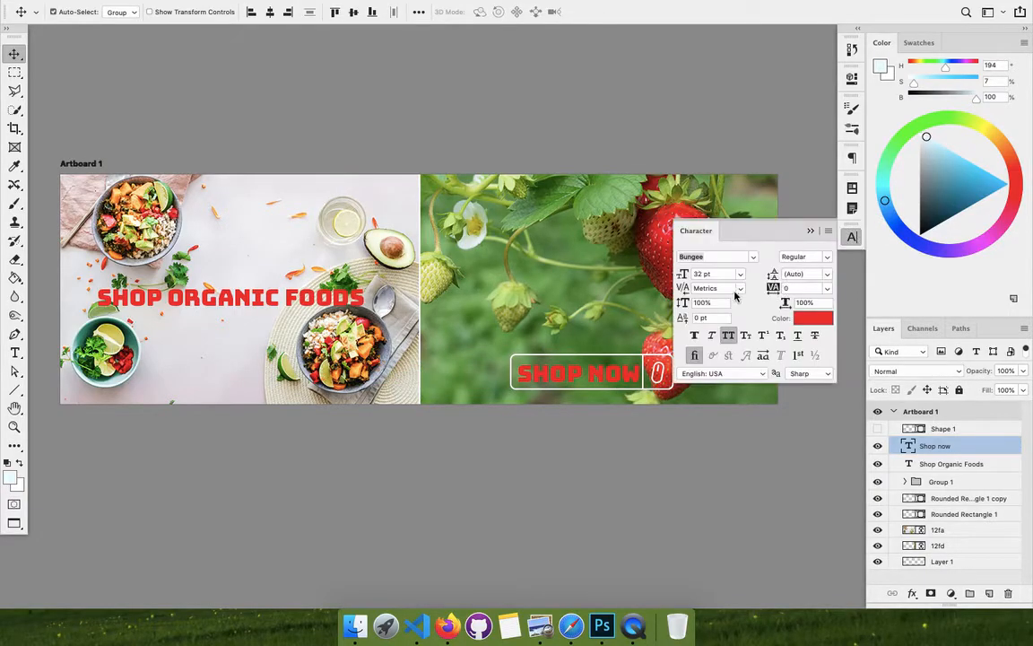
{"action": "left_click", "coordinate": [717, 272]}
{"action": "type", "text": "2"}
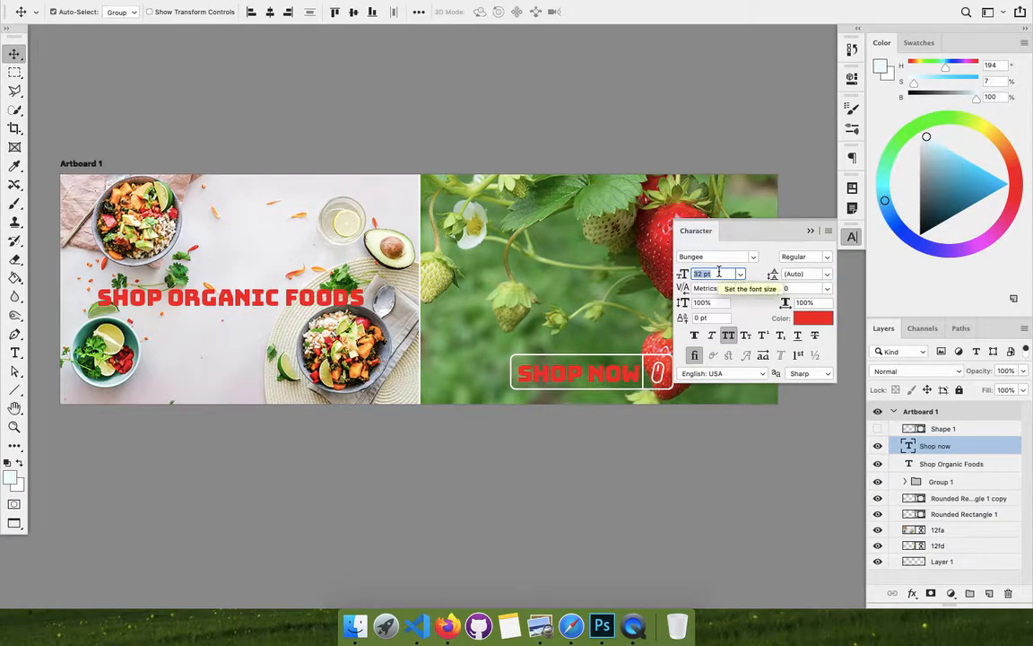
{"action": "type", "text": "6"}
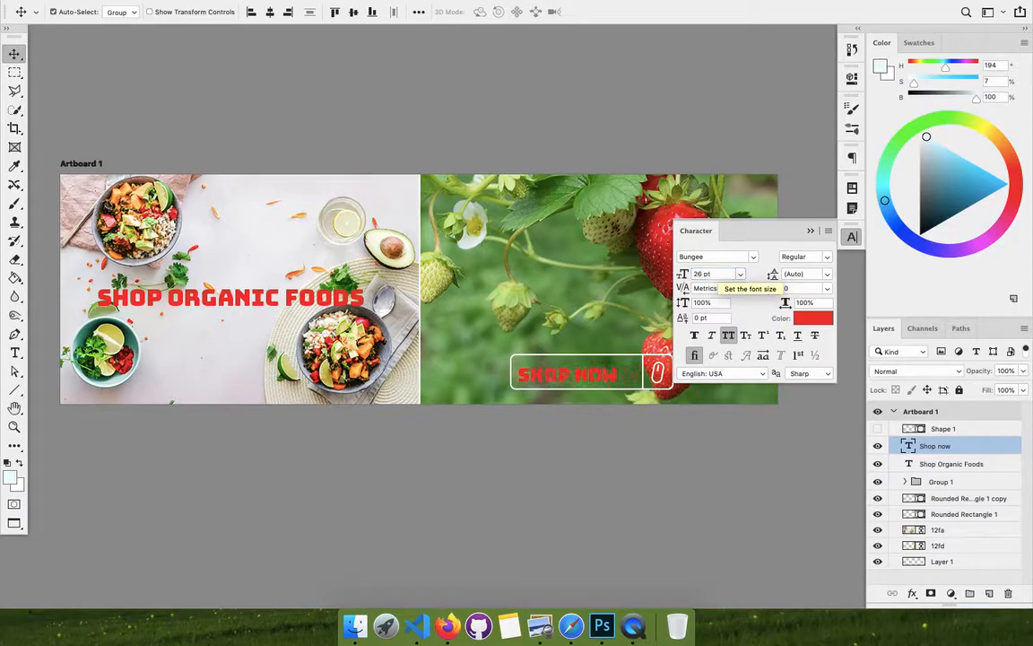
- Change the "Shop now" text color to white (#ffffff)
{"action": "left_click", "coordinate": [812, 318]}
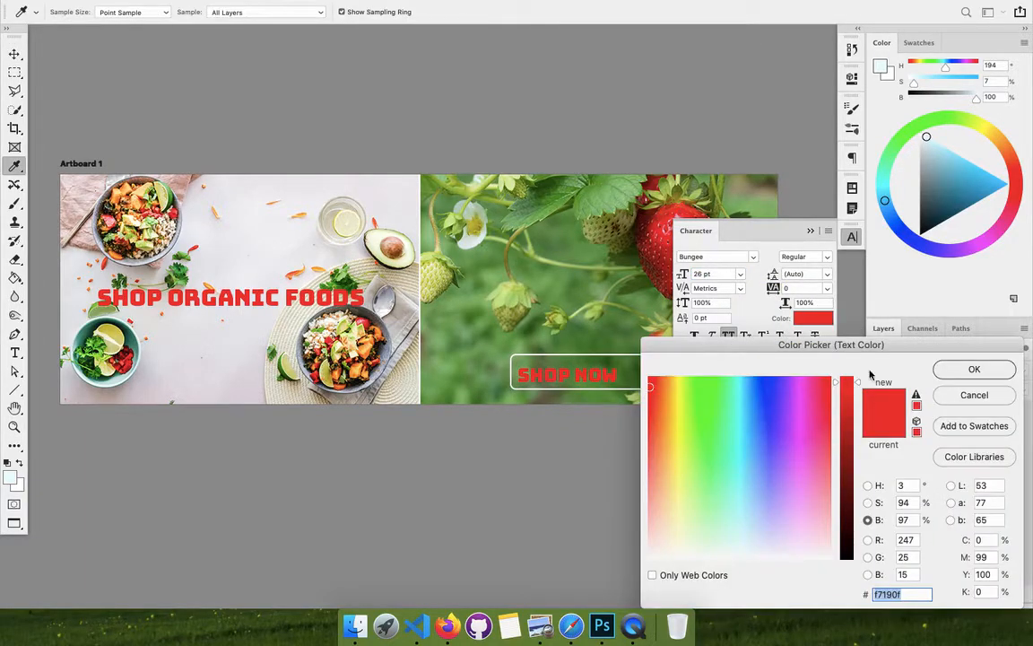
{"action": "left_click_drag", "start_coordinate": [925, 152], "coordinate": [899, 95]}
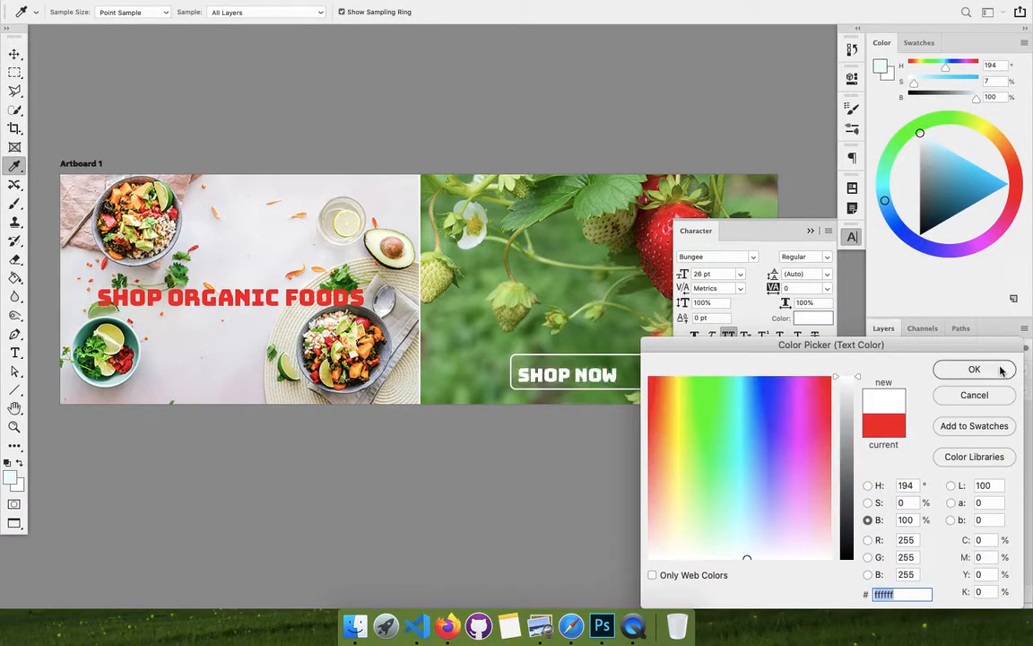
{"action": "left_click", "coordinate": [999, 371]}
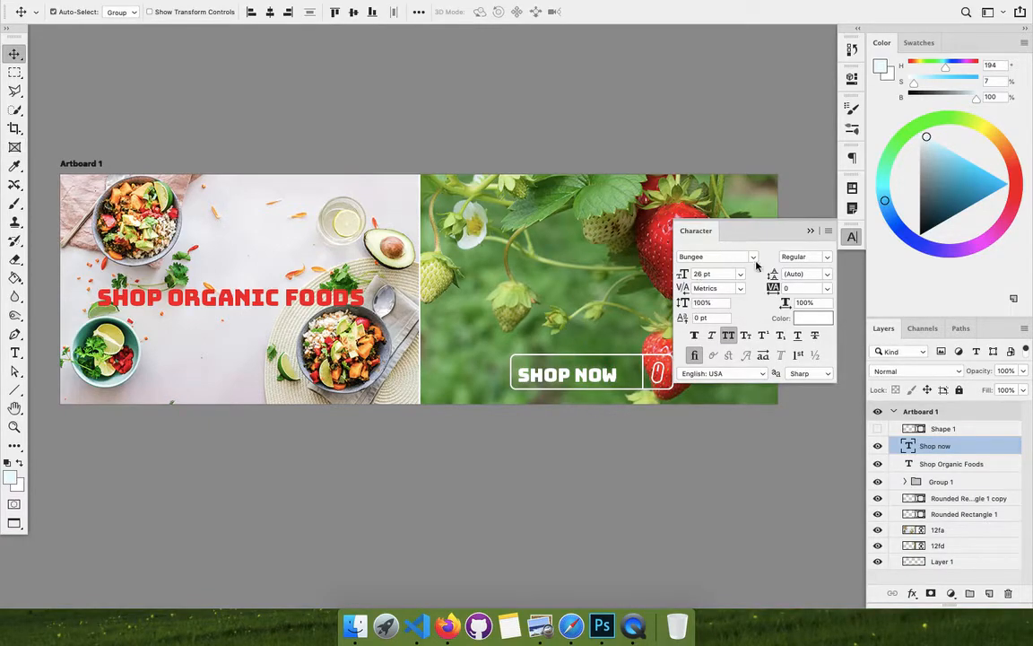
- Nudge the "Shop now" text a few pixels right and up within the box
{"action": "key", "text": "Right"}
{"action": "key", "text": "Right"}
{"action": "key", "text": "Right"}
{"action": "key", "text": "Right"}
{"action": "key", "text": "Up"}
{"action": "key", "text": "Up"}
{"action": "key", "text": "Up"}
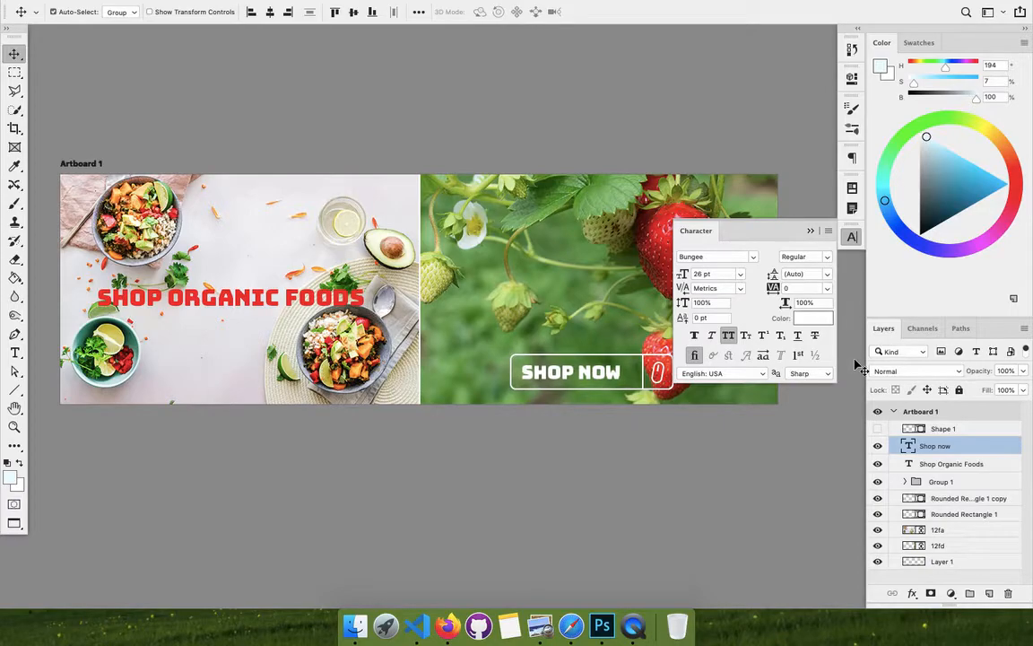
- Set the "Shop now" text to the Krona One font at 18 pt
{"action": "left_click", "coordinate": [753, 257]}
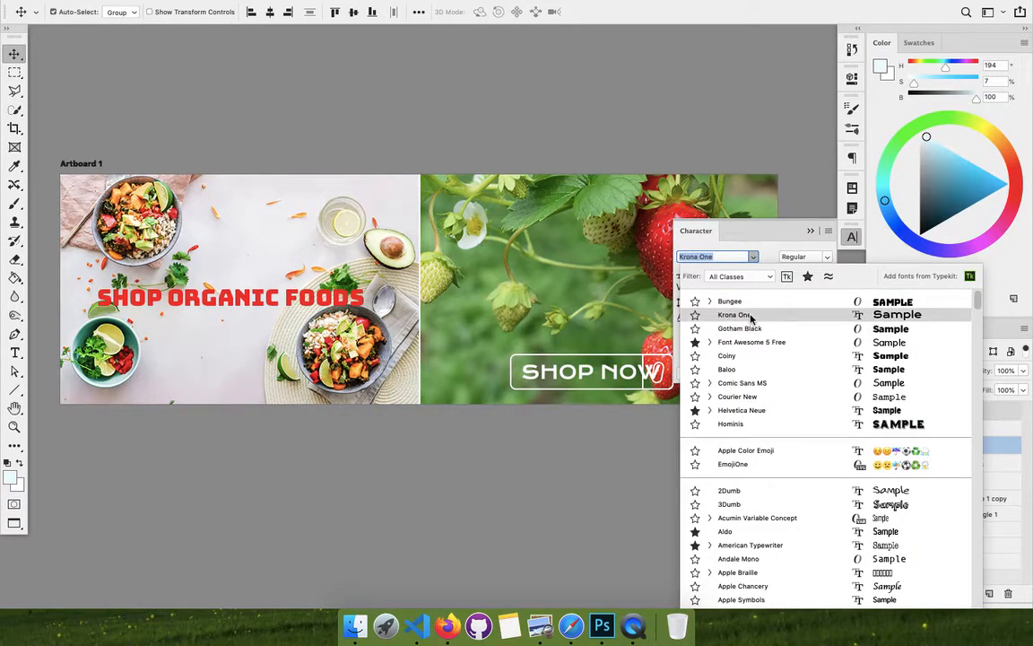
{"action": "left_click", "coordinate": [751, 316]}
{"action": "left_click", "coordinate": [719, 274]}
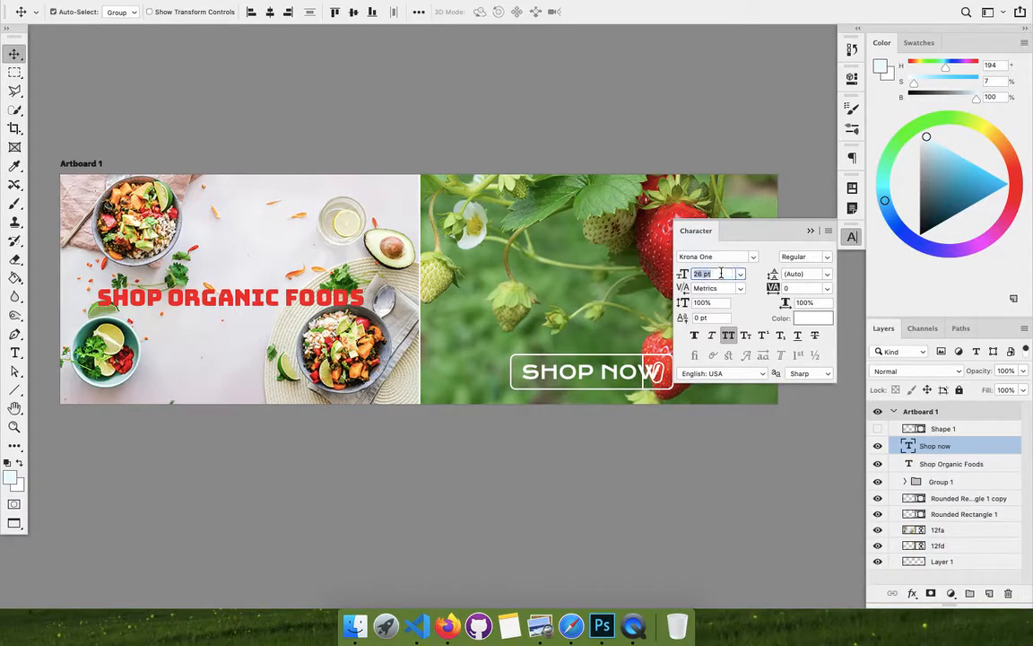
{"action": "type", "text": "18"}
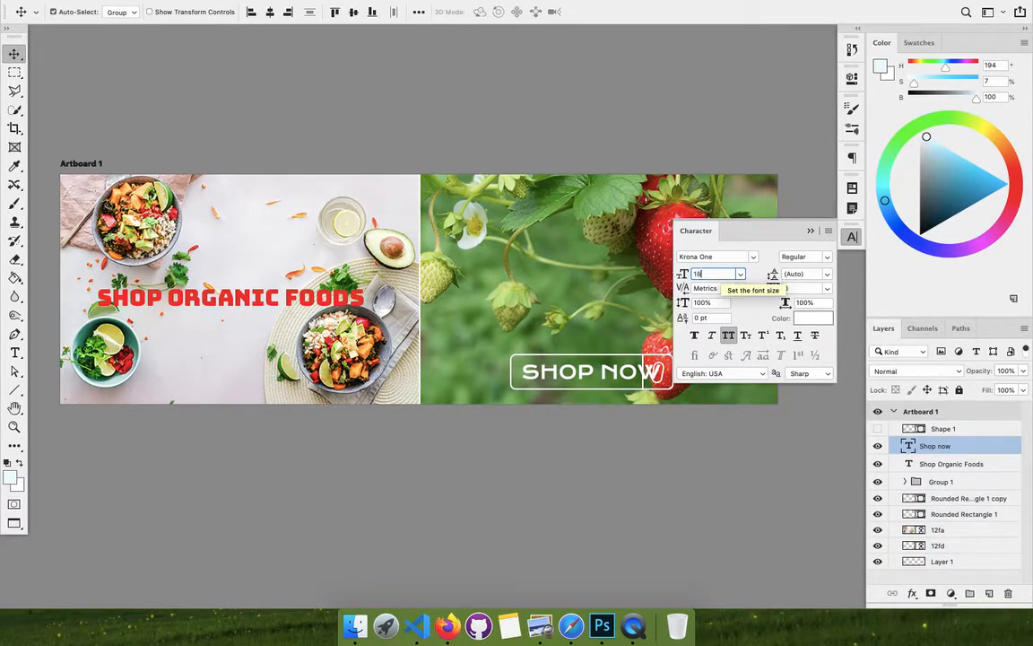
{"action": "key", "text": "Return"}
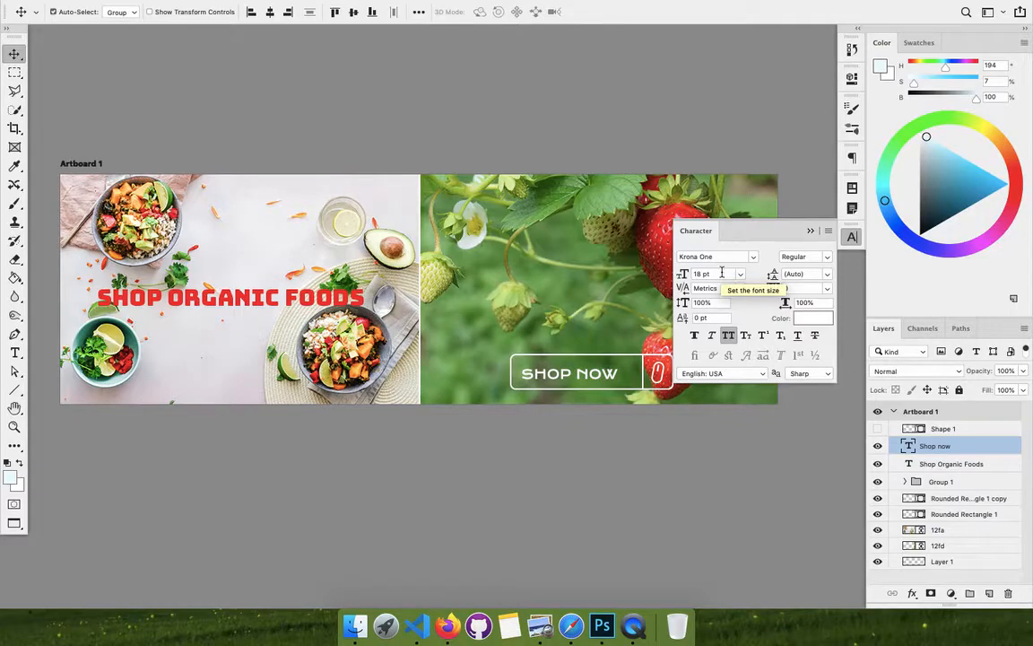
{"action": "left_click", "coordinate": [810, 231]}
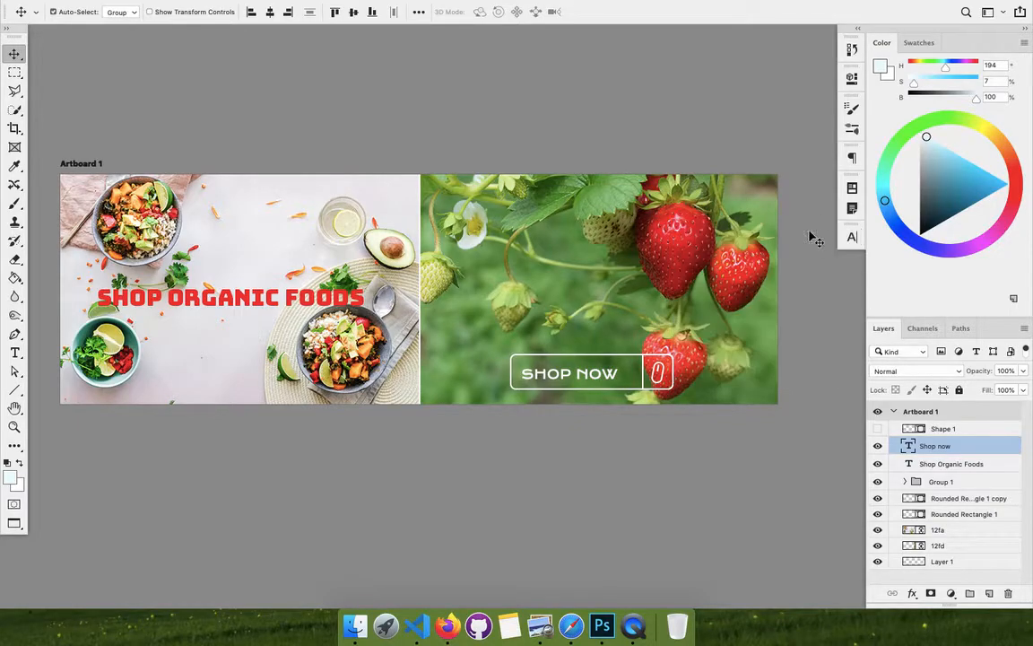
- Group the "Shop now" text, Group 1 and the two rounded rectangle layers into one button group
{"action": "left_click", "coordinate": [947, 519]}
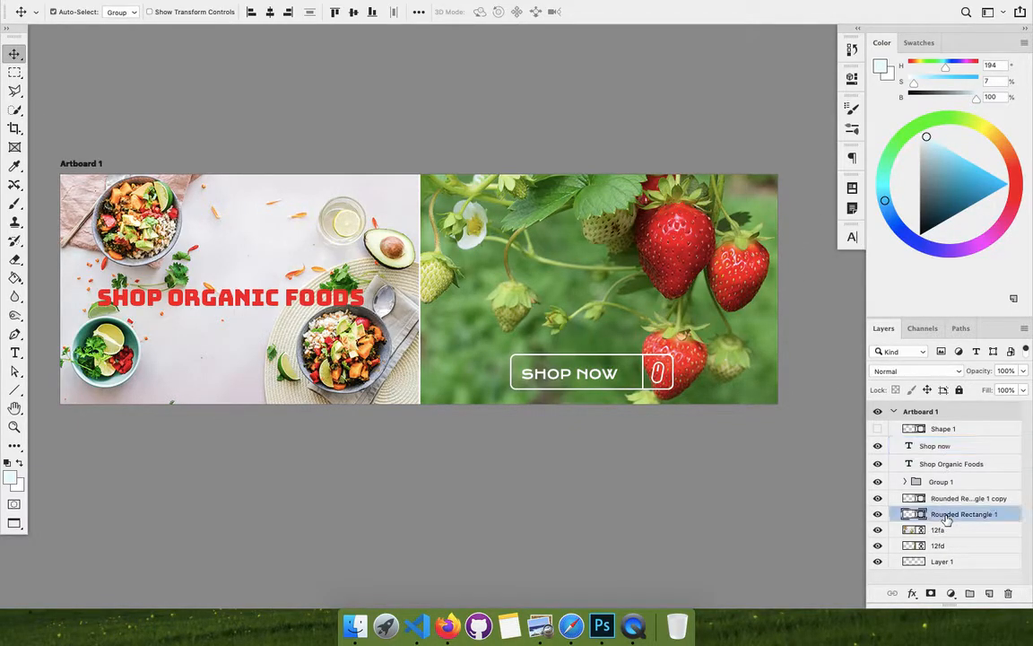
{"action": "left_click", "coordinate": [950, 499], "text": "shift"}
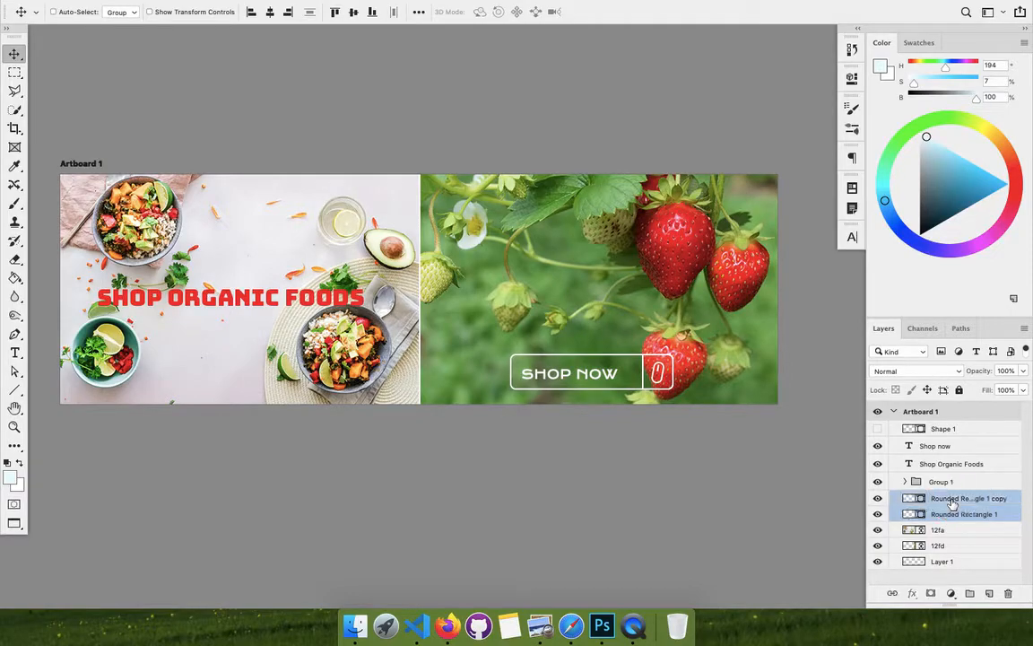
{"action": "left_click", "coordinate": [940, 483], "text": "shift"}
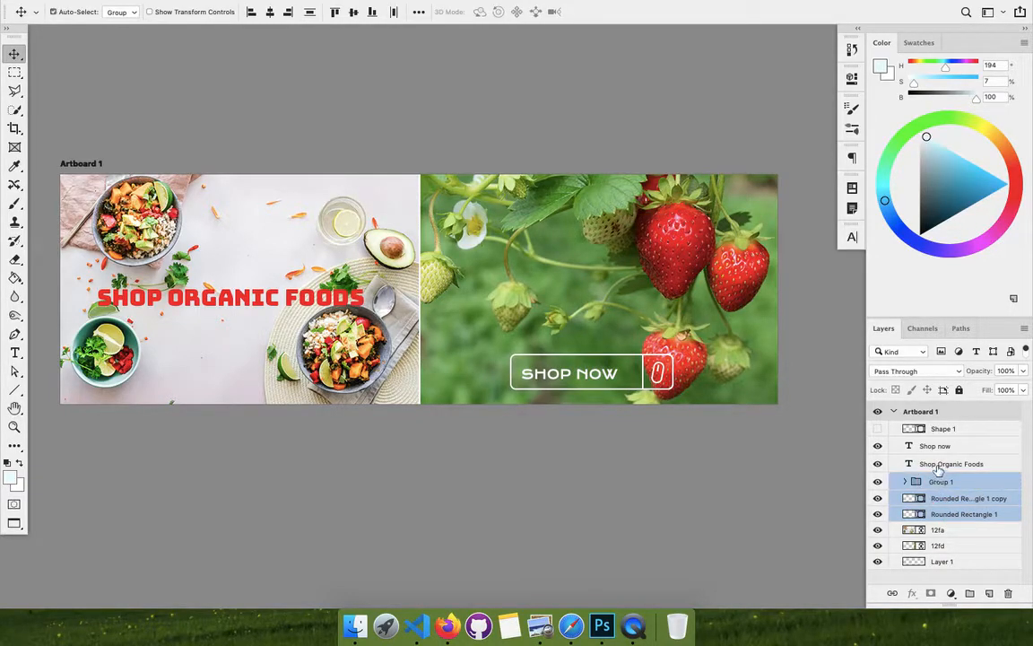
{"action": "left_click", "coordinate": [936, 448], "text": "super"}
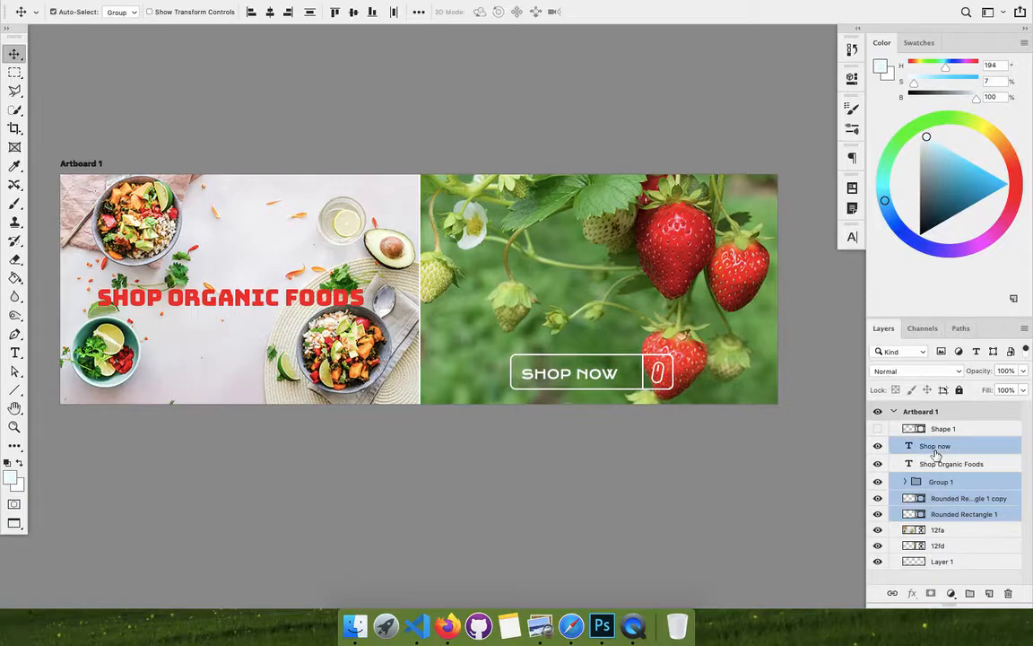
{"action": "left_click", "coordinate": [354, 13]}
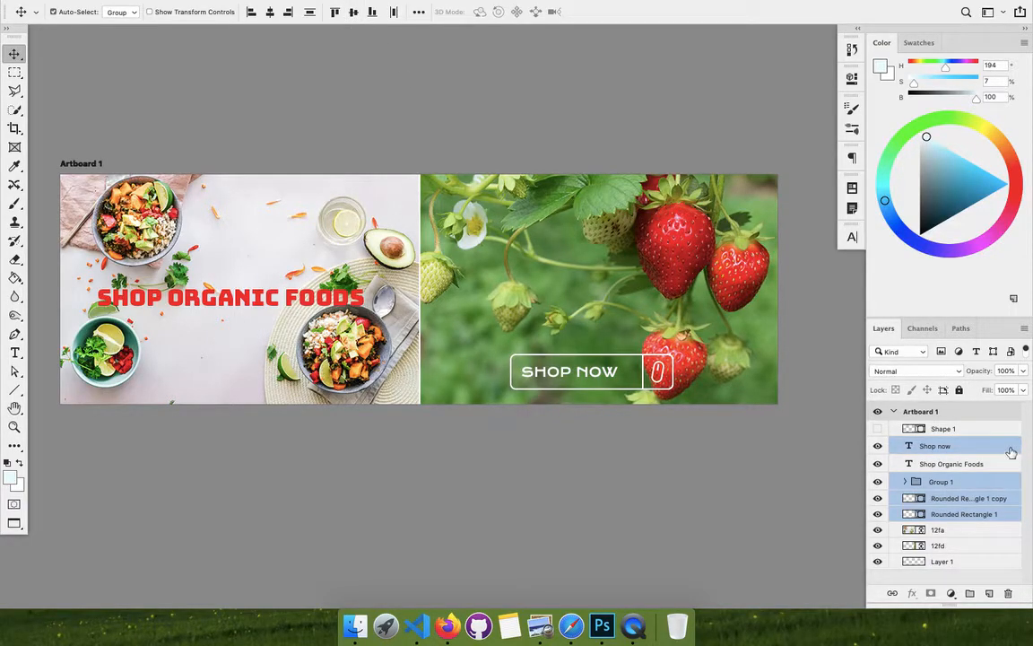
{"action": "key", "text": "super+g"}
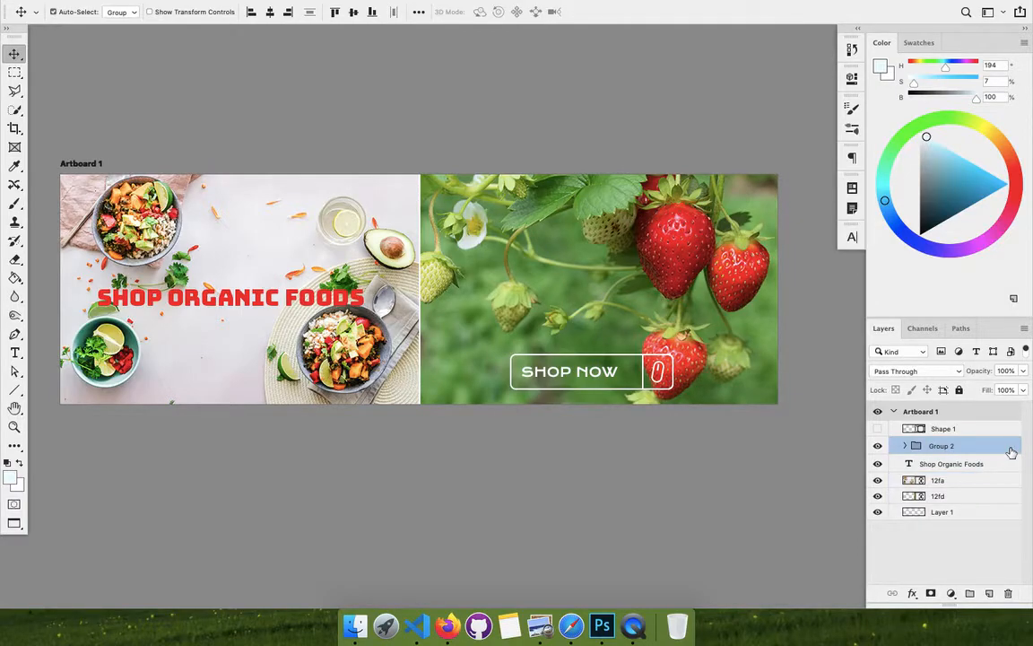
- Move the grouped "Shop now" button horizontally right, close to the right edge of the strawberry photo
{"action": "key", "text": "shift+Right"}
{"action": "key", "text": "shift+Right"}
{"action": "key", "text": "shift+Right"}
{"action": "key", "text": "shift+Right"}
{"action": "key", "text": "shift+Right"}
{"action": "key", "text": "shift+Right"}
{"action": "key", "text": "shift+Right"}
{"action": "key", "text": "shift+Right"}
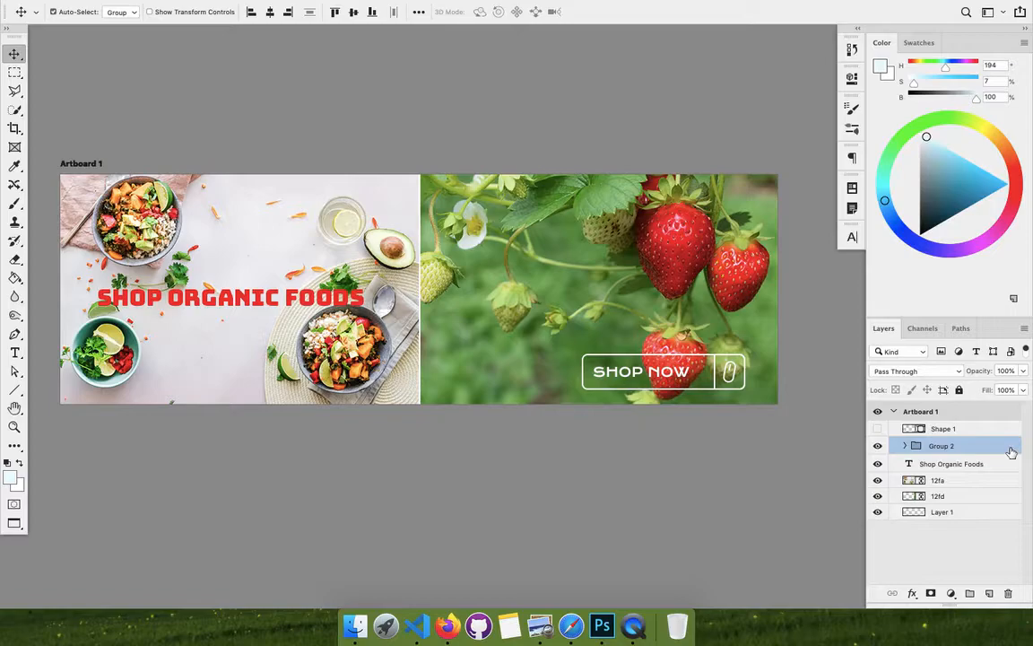
- Open the "Shop Organic Foods" heading for editing with all of its text selected
{"action": "left_click", "coordinate": [224, 304]}
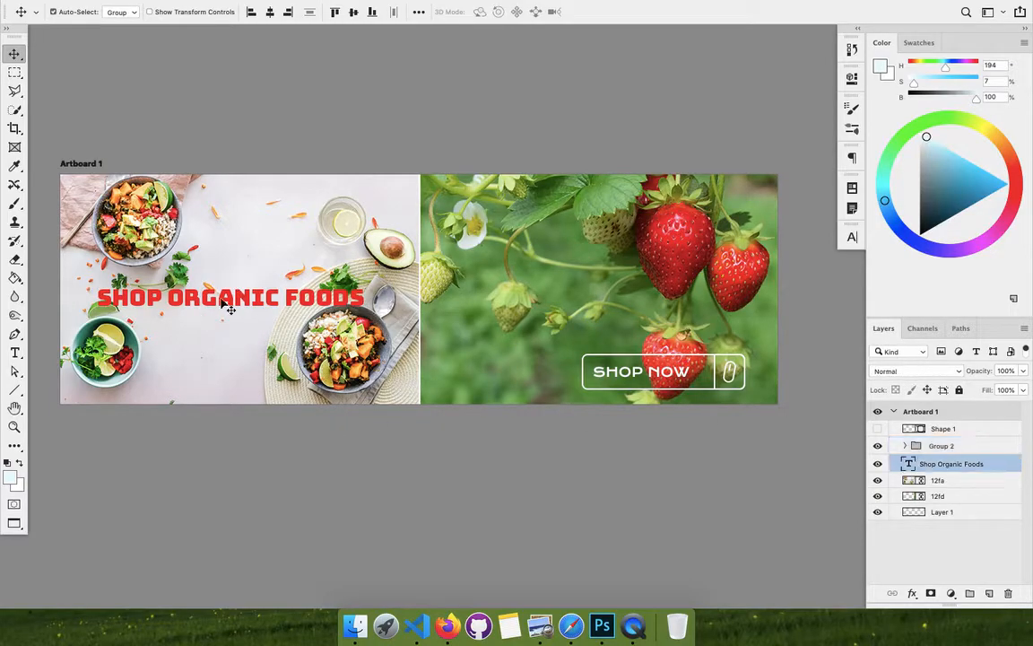
{"action": "double_click", "coordinate": [220, 304]}
{"action": "key", "text": "super+a"}
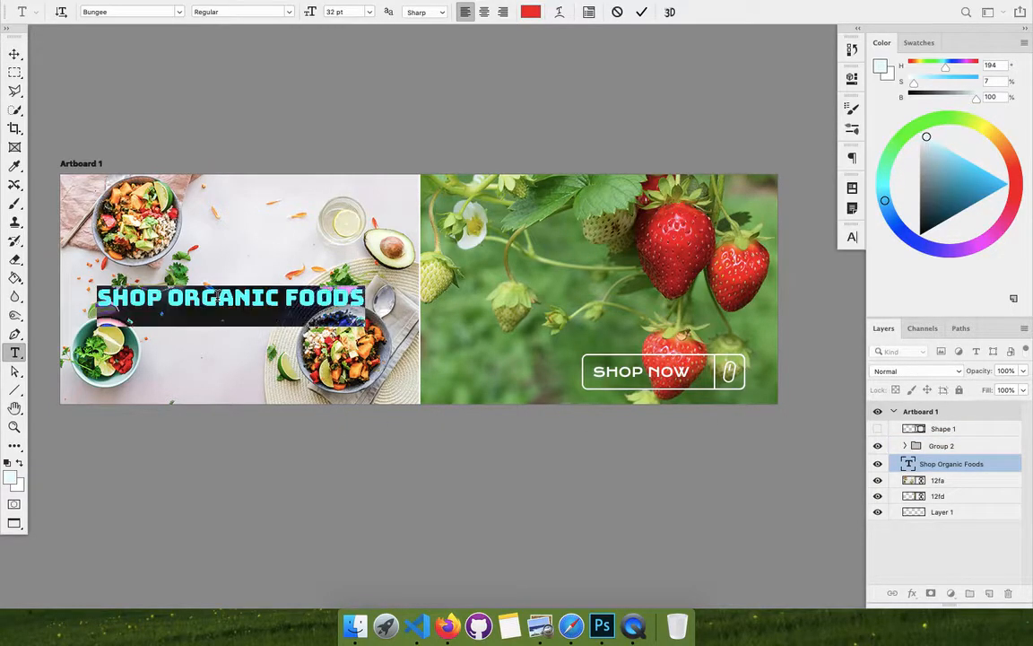
{"action": "type", "text": "WE"}
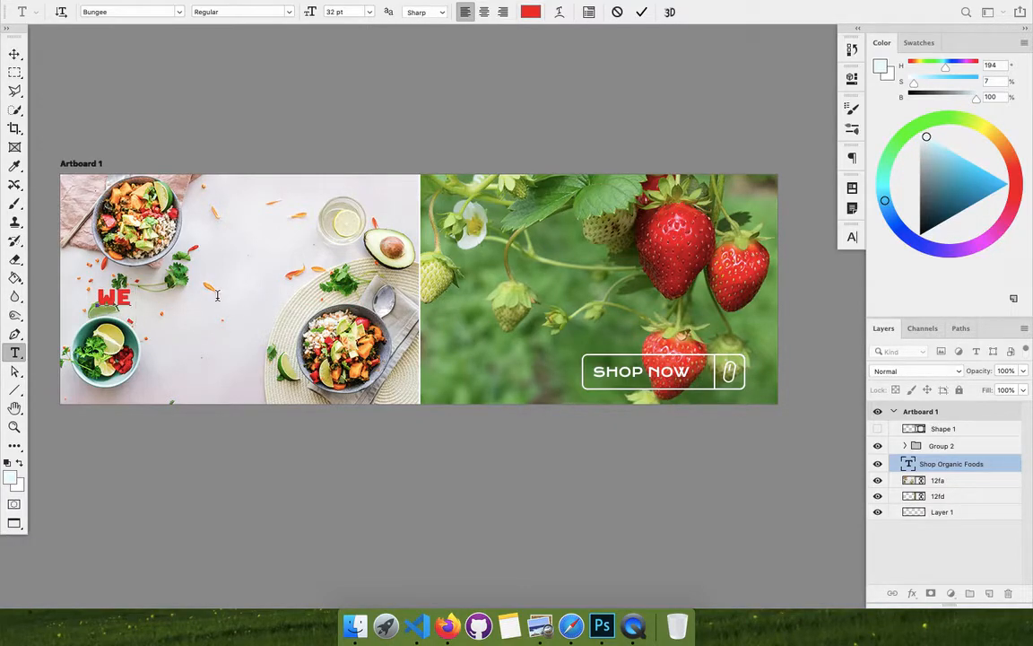
{"action": "type", "text": " SELL"}
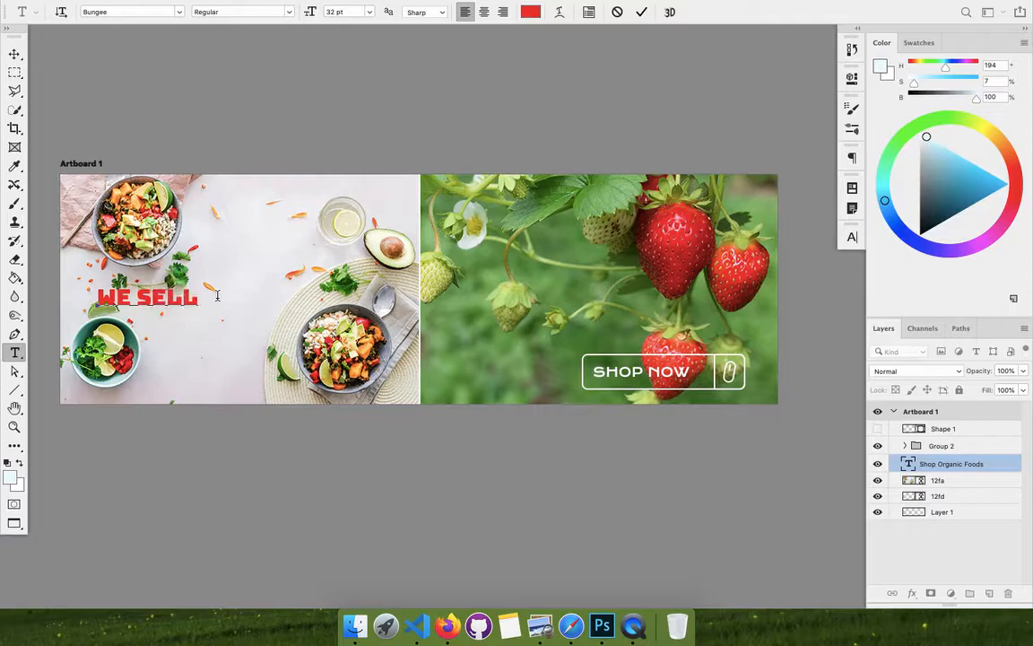
{"action": "type", "text": " NON -"}
{"action": "key", "text": "ctrl+a"}
- Replace the heading with "SHOP NON - COMMERCIAL" on the first line and "ORGANIC FOODS" on the second
{"action": "type", "text": "SH"}
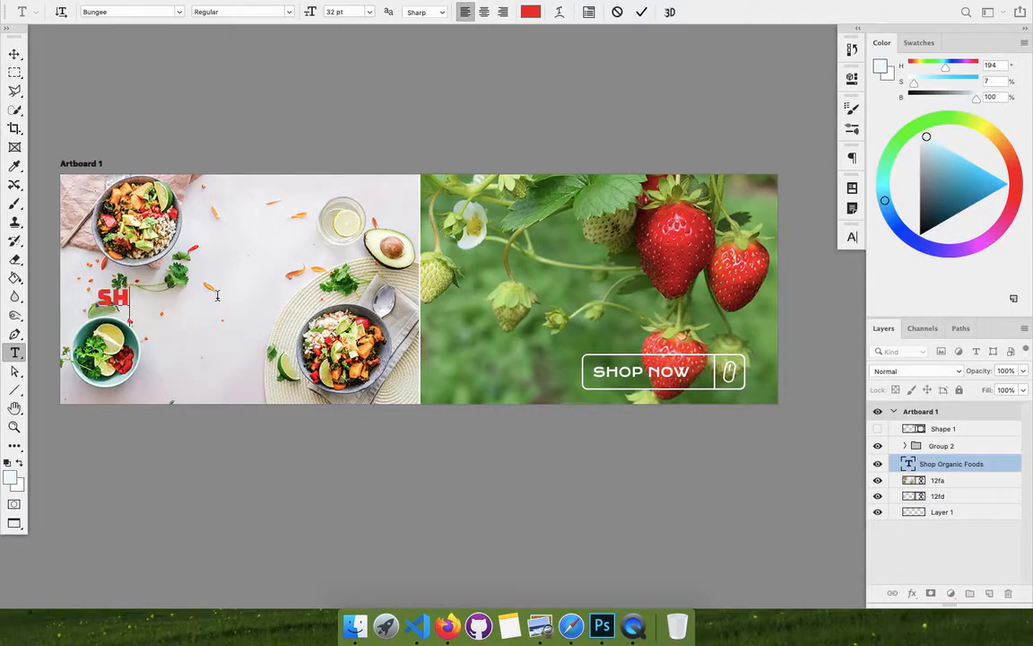
{"action": "type", "text": "OP NOW - COMMERC"}
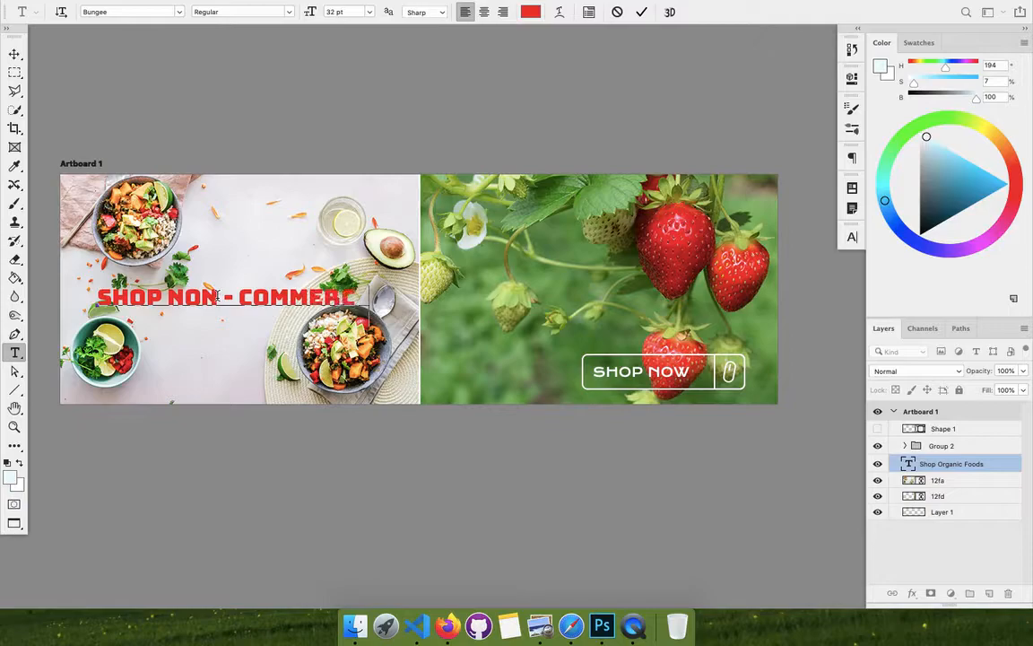
{"action": "type", "text": "IAL"}
{"action": "key", "text": "Return"}
{"action": "type", "text": "ORG"}
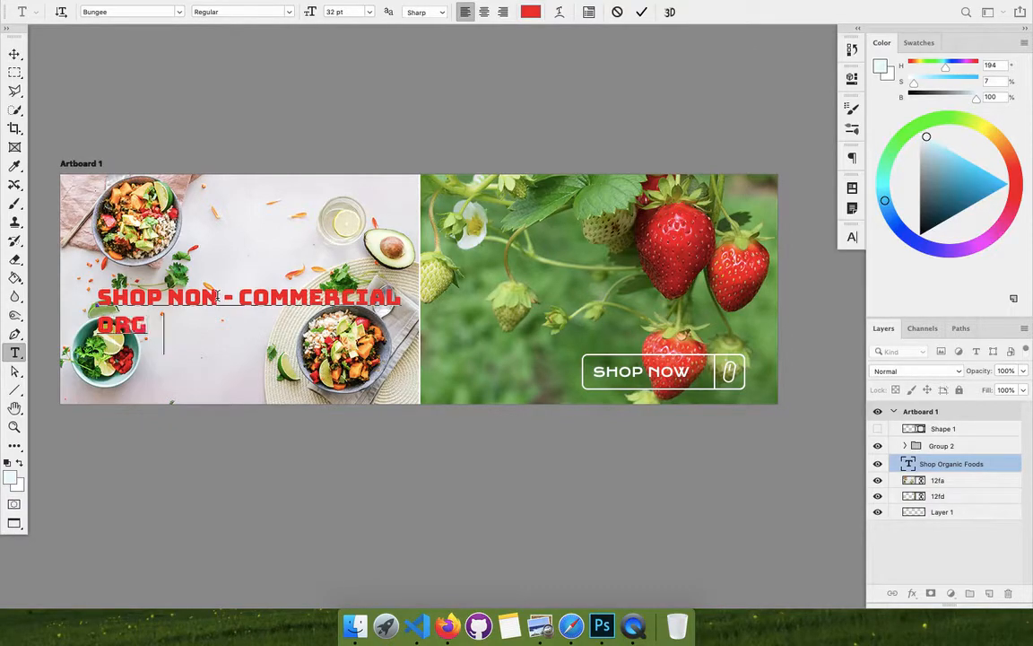
{"action": "type", "text": "ANIC FOODS"}
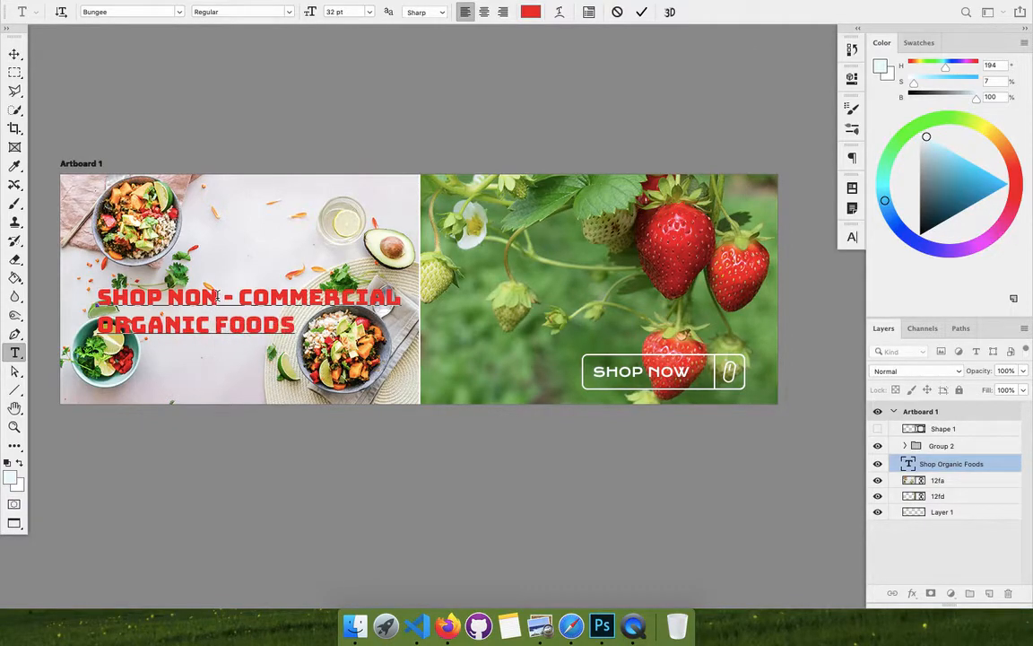
{"action": "left_click", "coordinate": [641, 12]}
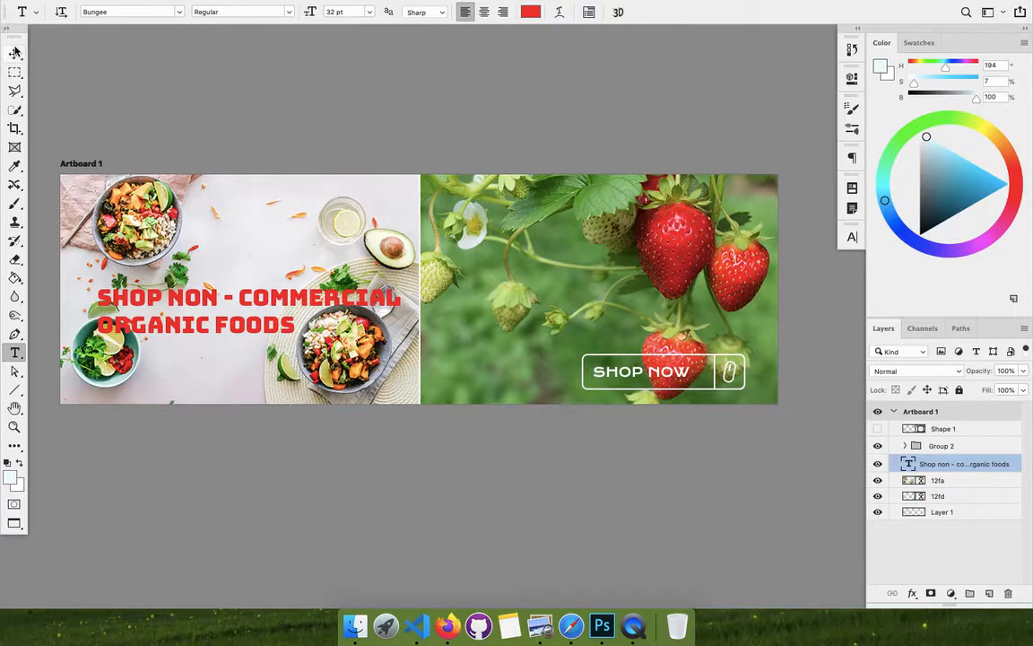
- Set the two-line red heading to the Krona One font at 24 pt
{"action": "left_click", "coordinate": [16, 53]}
{"action": "left_click", "coordinate": [853, 237]}
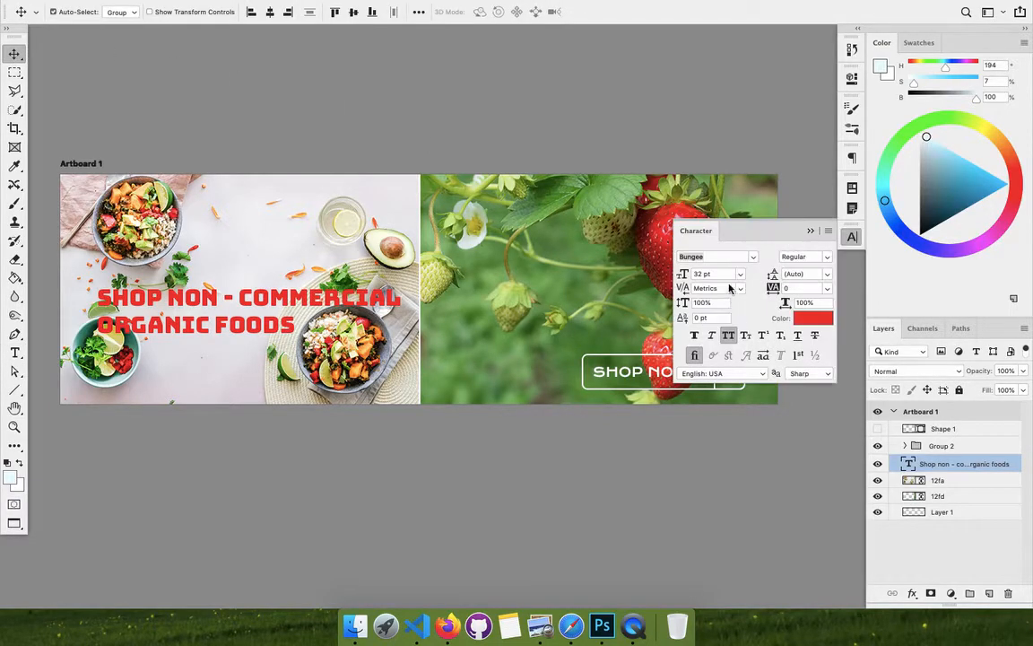
{"action": "left_click", "coordinate": [752, 256]}
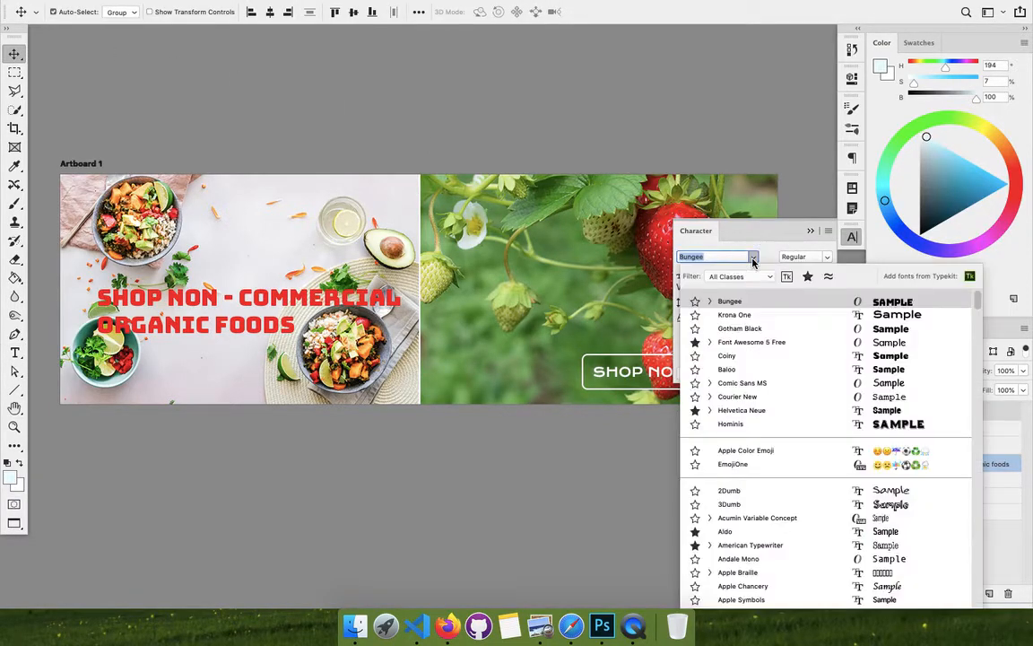
{"action": "left_click", "coordinate": [745, 316]}
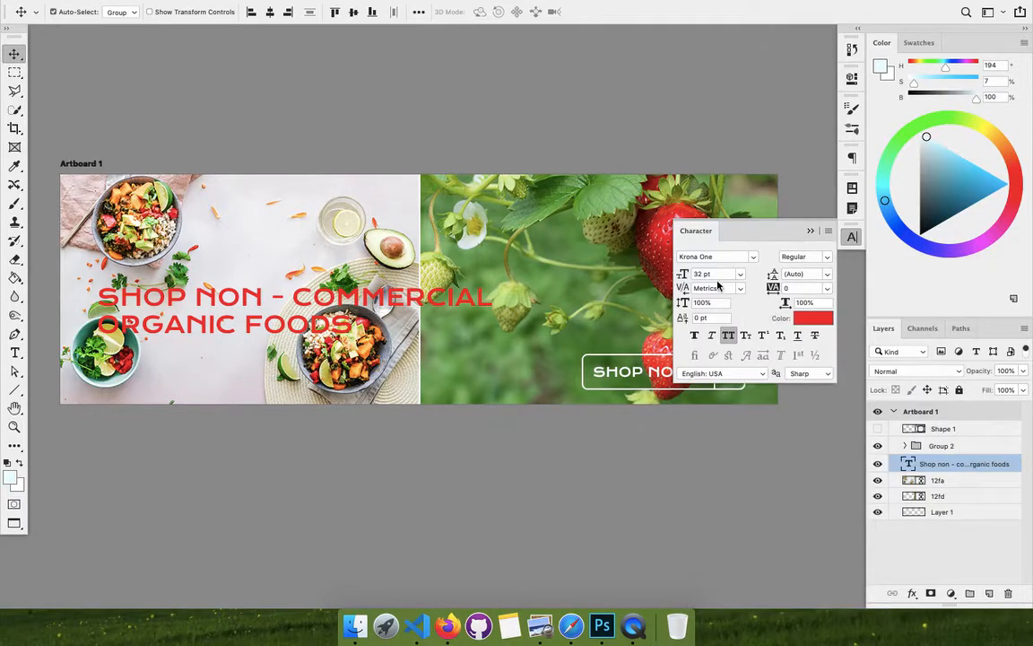
{"action": "left_click", "coordinate": [716, 274]}
{"action": "type", "text": "24"}
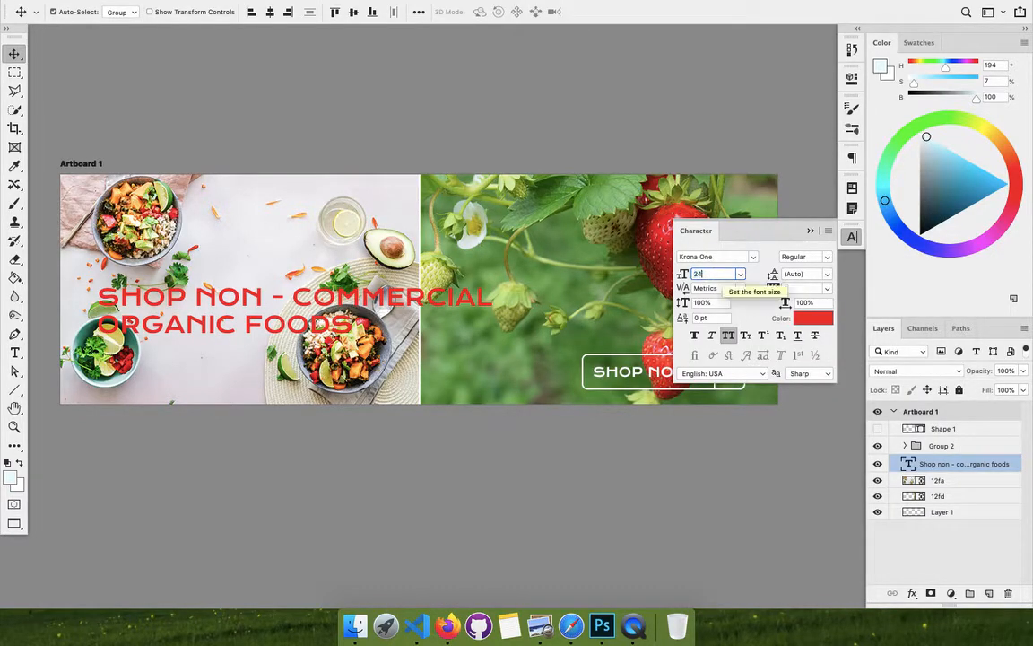
{"action": "key", "text": "Return"}
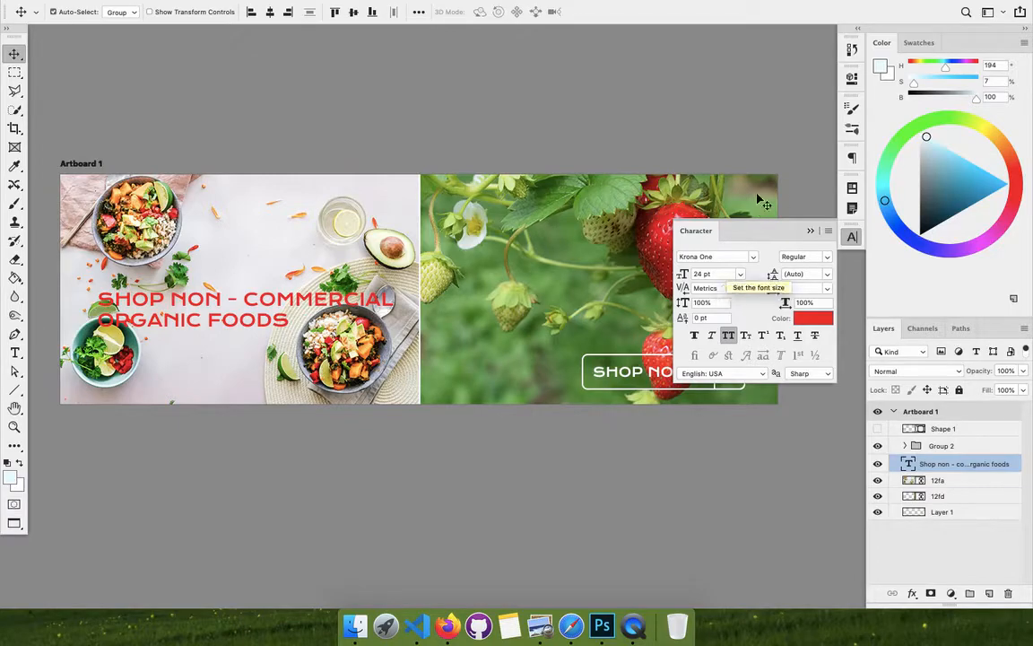
{"action": "left_click", "coordinate": [816, 233]}
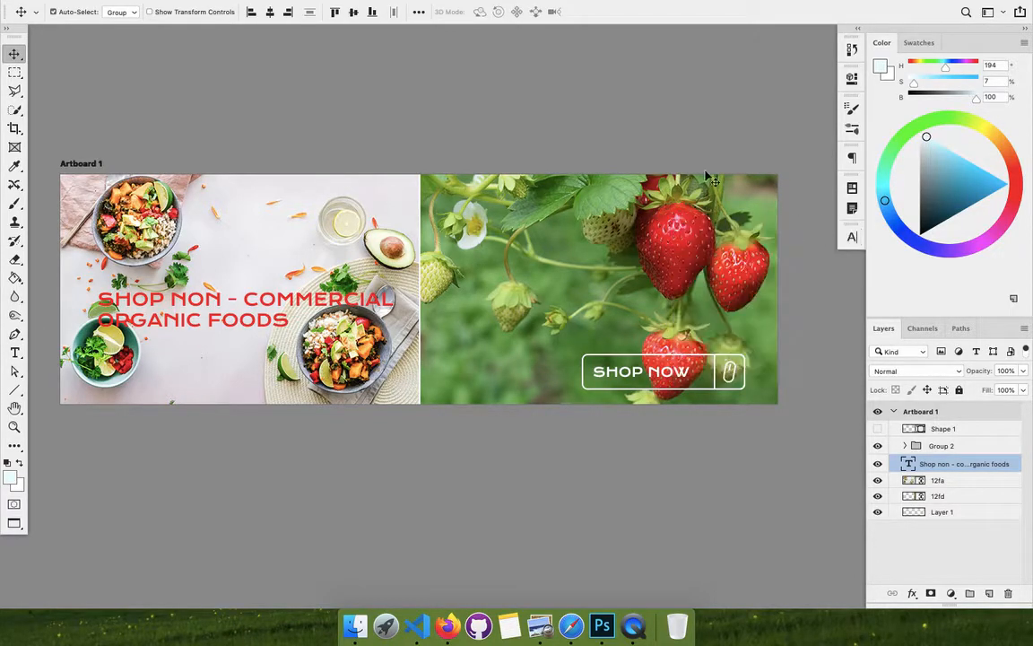
- Move the two-line heading up about 19 px on the food photo
{"action": "key", "text": "shift+Up"}
{"action": "key", "text": "shift+Up"}
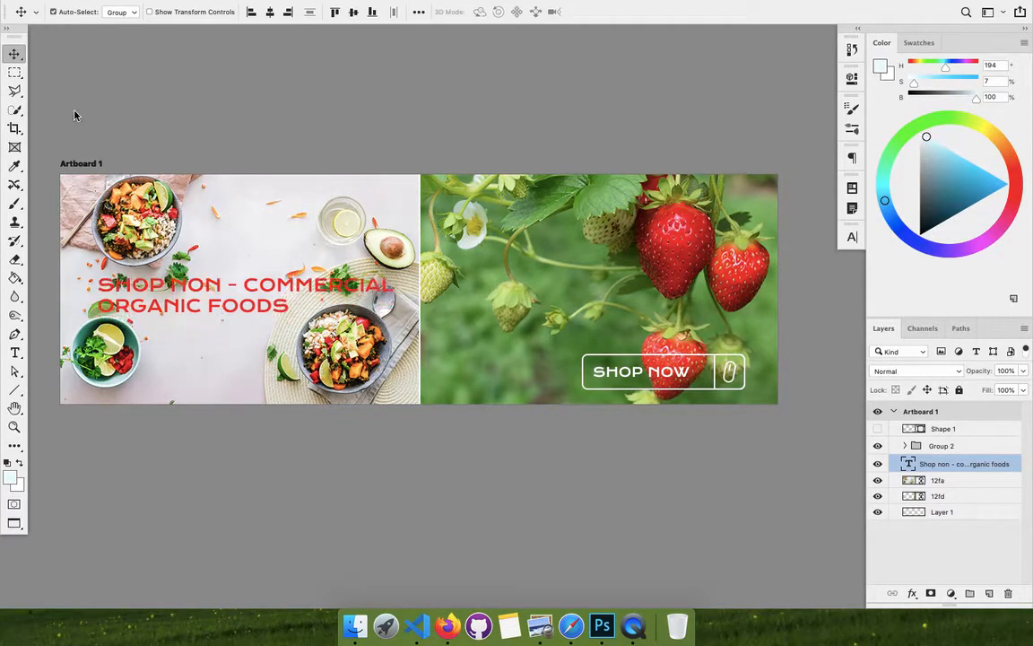
{"action": "key", "text": "Down"}
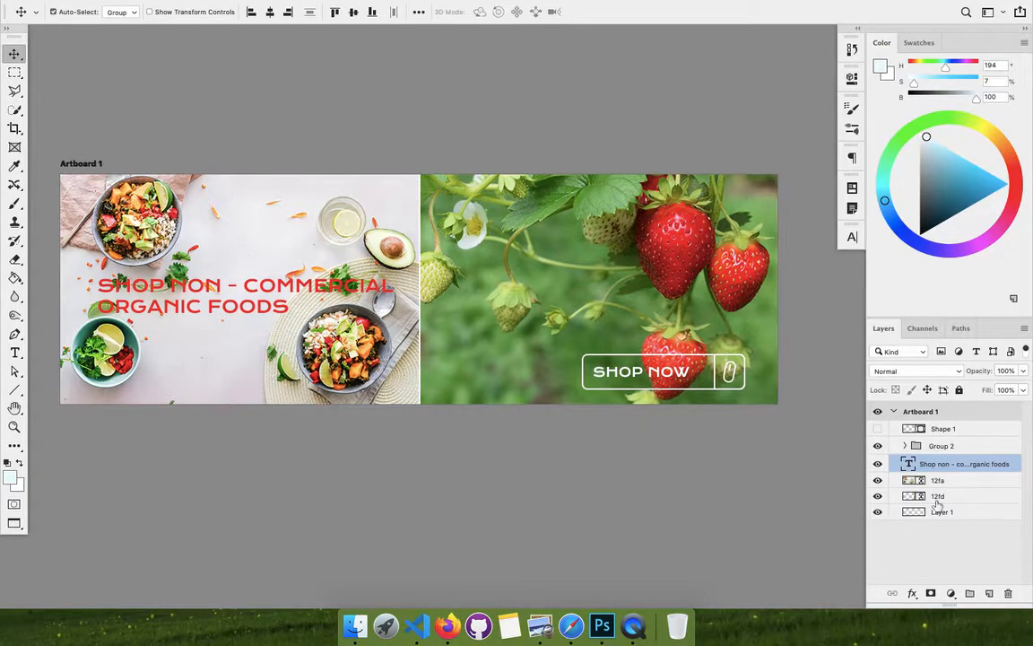
- On a new layer above Shape 1, draw a pale filled circle about 173 px wide over the seam between the photos
{"action": "left_click", "coordinate": [951, 429]}
{"action": "left_click", "coordinate": [990, 594]}
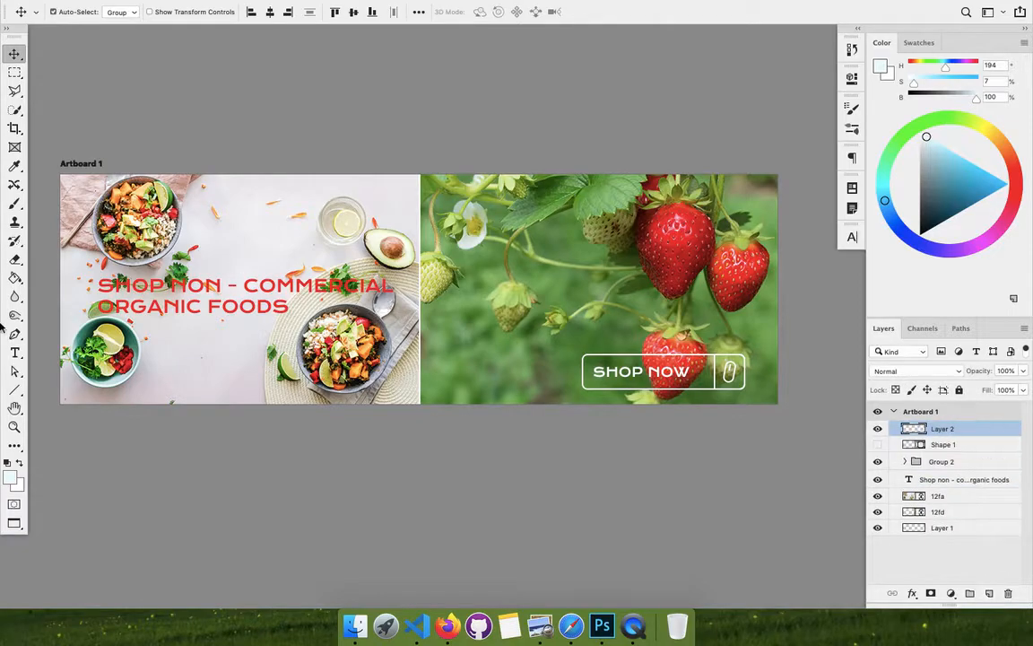
{"action": "left_click", "coordinate": [18, 378]}
{"action": "left_click", "coordinate": [67, 416]}
{"action": "left_click_drag", "start_coordinate": [395, 208], "coordinate": [517, 327]}
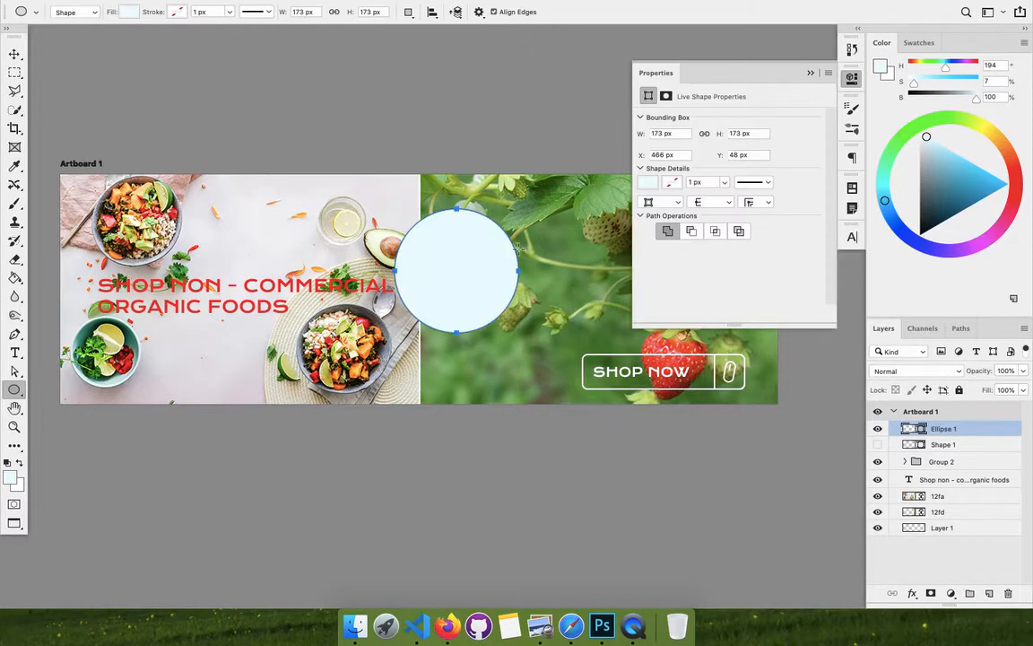
{"action": "left_click", "coordinate": [810, 72]}
- Move the pale circle 10 px up and 10 px left
{"action": "left_click", "coordinate": [14, 53]}
{"action": "key", "text": "shift+Up"}
{"action": "key", "text": "shift+Left"}
- Place the grape photo 12fc.jpg from the img folder as a linked image above the circle layer
{"action": "mouse_move", "coordinate": [4, 5]}
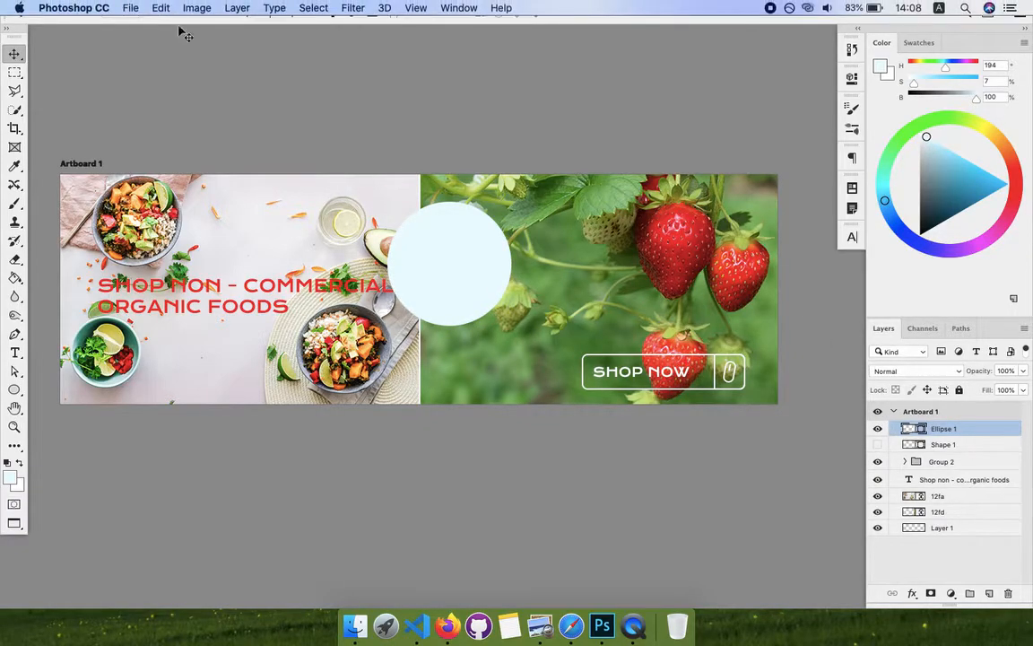
{"action": "left_click", "coordinate": [127, 10]}
{"action": "left_click", "coordinate": [207, 283]}
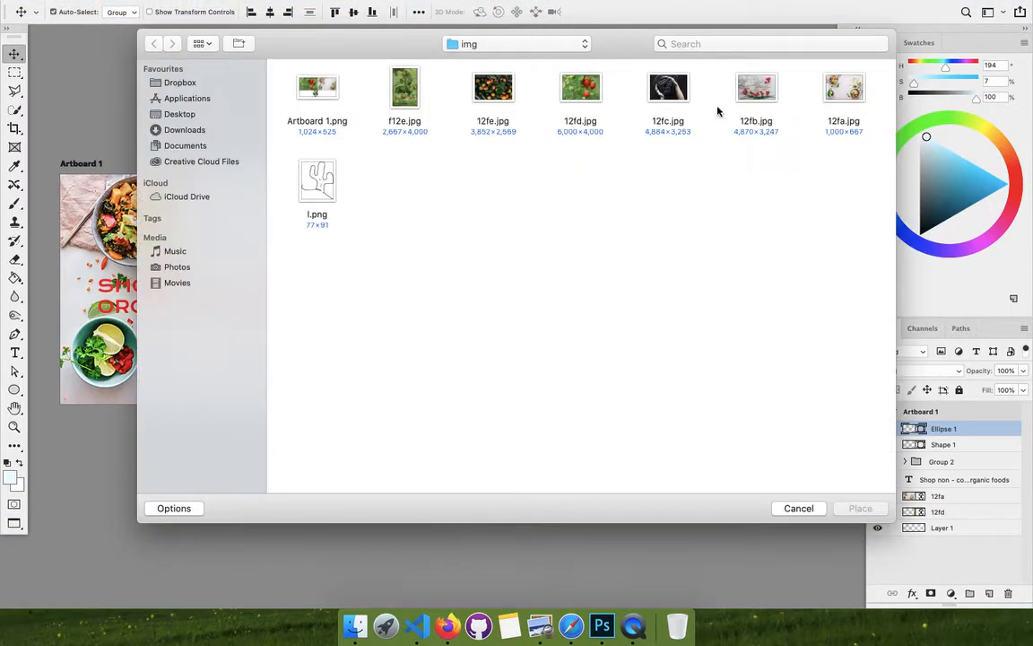
{"action": "left_click", "coordinate": [666, 88]}
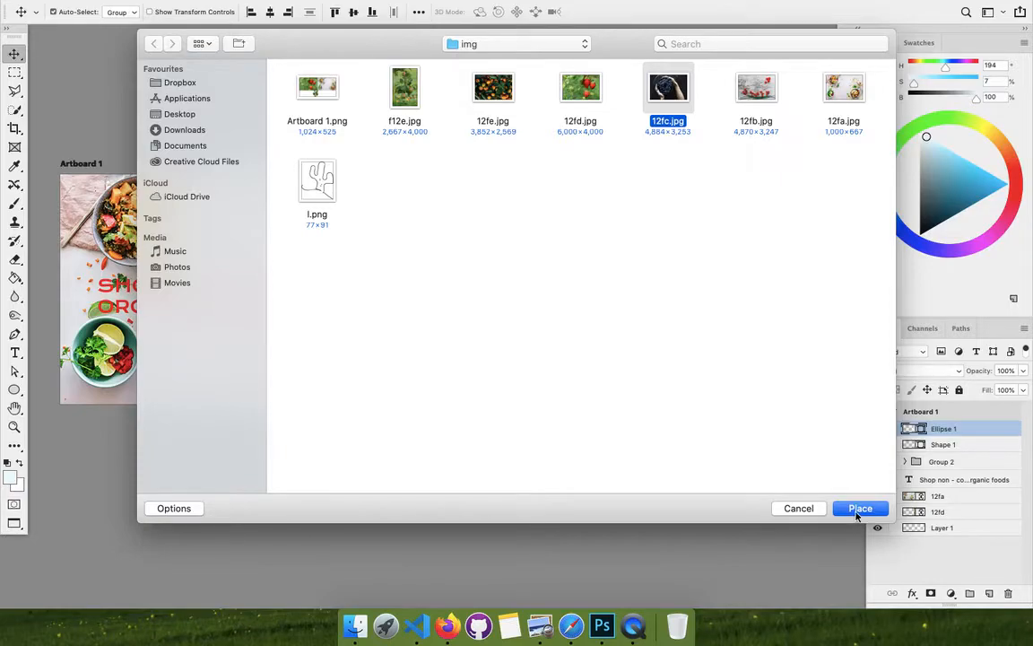
{"action": "left_click", "coordinate": [857, 510]}
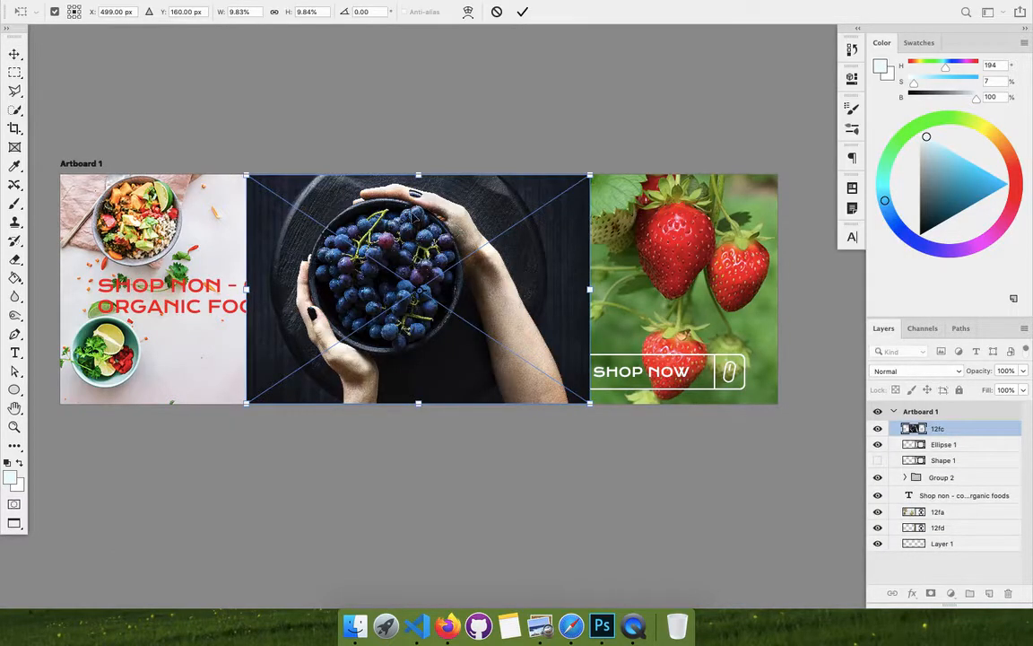
- Scale the placed grape photo down slightly and shift it up so its bowl lies over the circle's area
{"action": "left_click_drag", "start_coordinate": [589, 175], "coordinate": [564, 192]}
{"action": "left_click_drag", "start_coordinate": [383, 251], "coordinate": [405, 225]}
{"action": "left_click", "coordinate": [522, 12]}
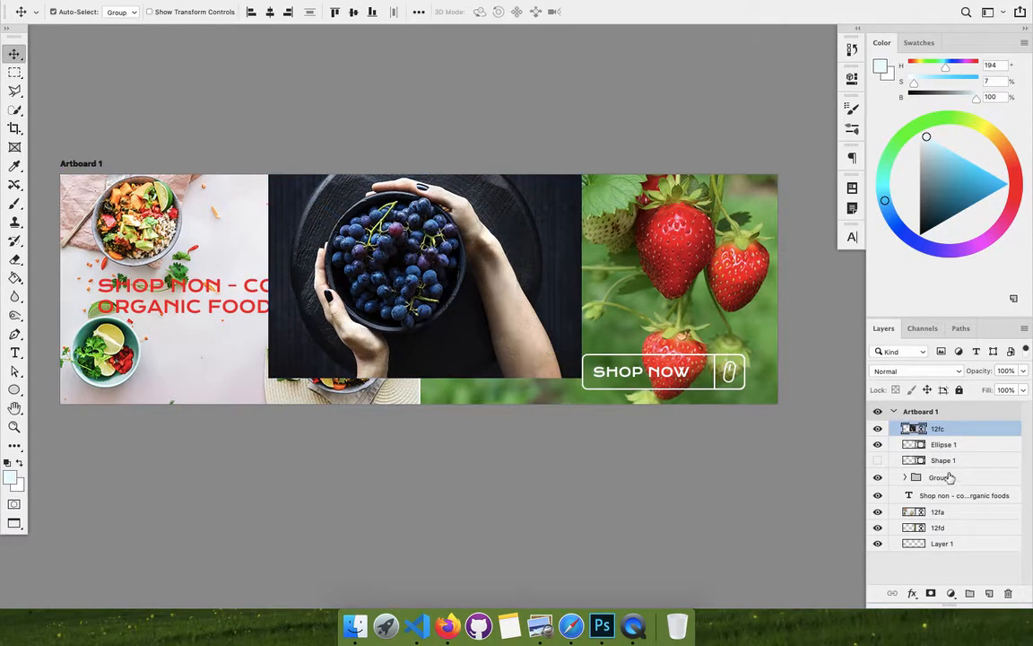
- Bring the circle above the grape photo to move it left over the bowl, and return the photo's layer above the circle
{"action": "left_click_drag", "start_coordinate": [937, 430], "coordinate": [939, 414]}
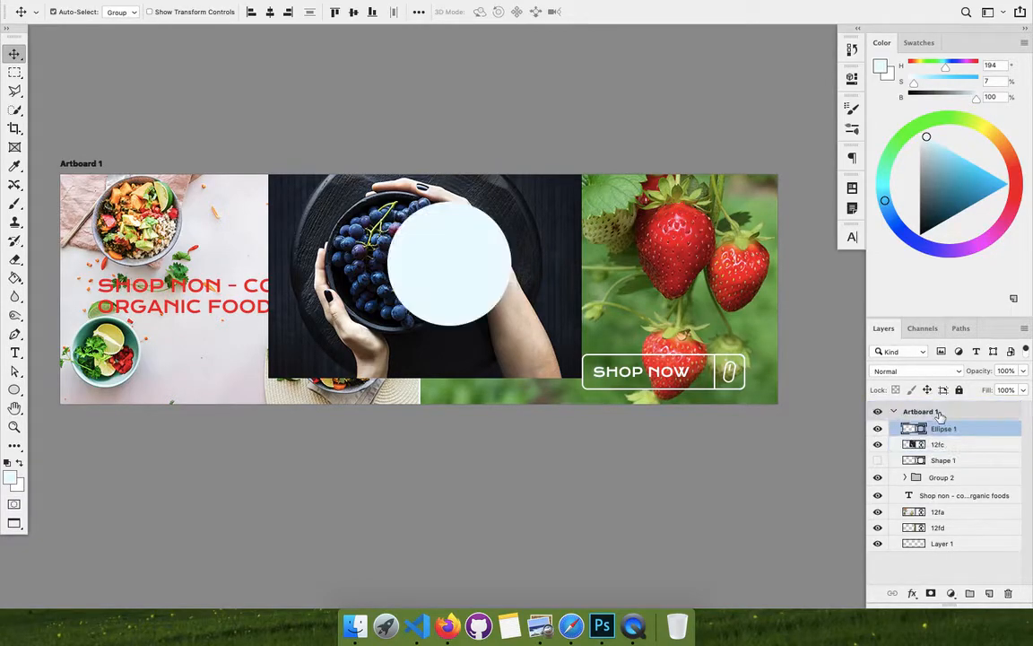
{"action": "left_click_drag", "start_coordinate": [449, 259], "coordinate": [429, 261]}
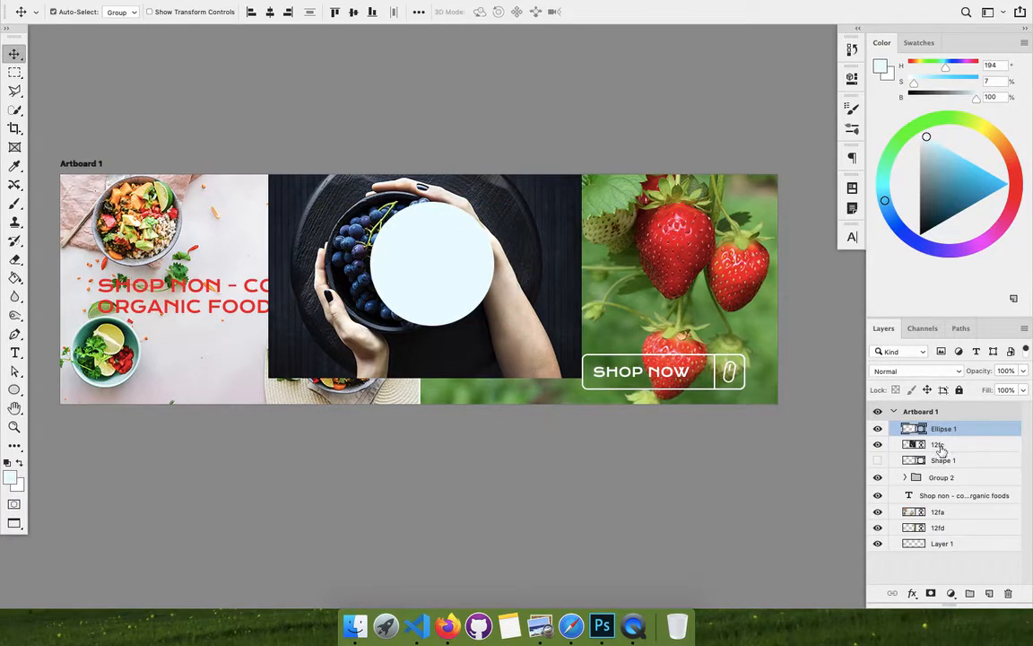
{"action": "mouse_move", "coordinate": [940, 444]}
{"action": "left_mouse_down"}
{"action": "mouse_move", "coordinate": [947, 429]}
{"action": "mouse_move", "coordinate": [940, 446]}
{"action": "mouse_move", "coordinate": [940, 435]}
{"action": "left_mouse_up"}
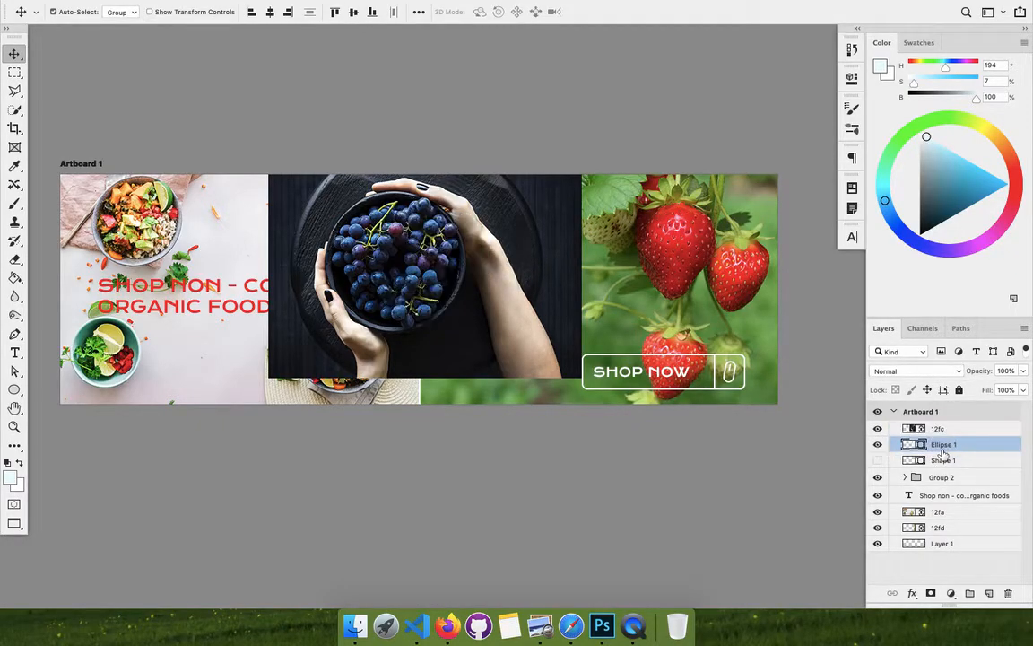
- Clip the grape photo 12fc to the circle layer beneath it with a clipping mask
{"action": "right_click", "coordinate": [940, 432]}
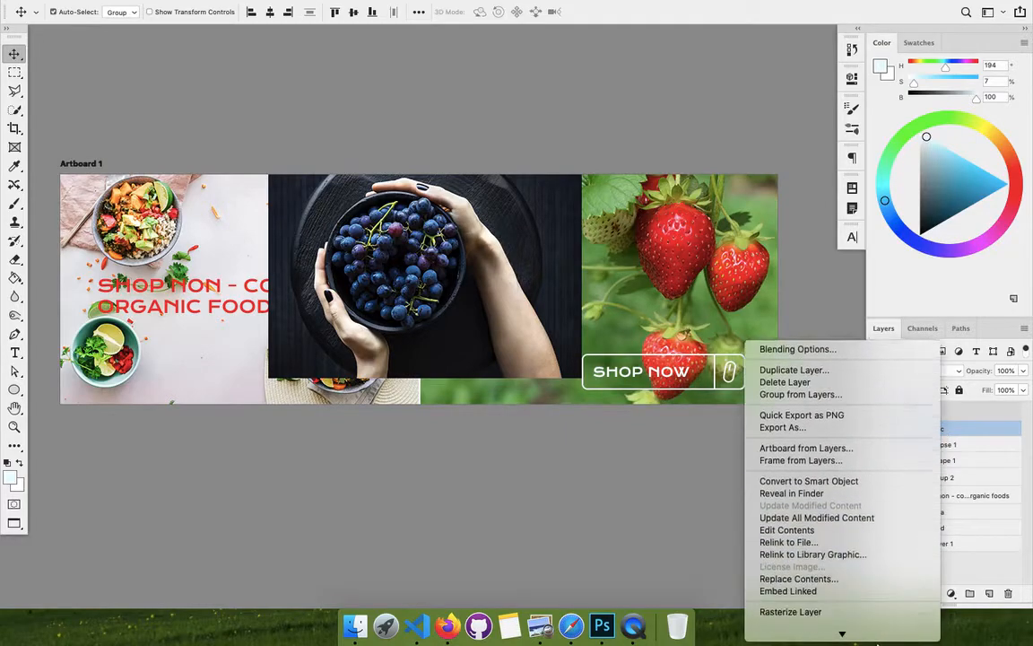
{"action": "left_click", "coordinate": [807, 534]}
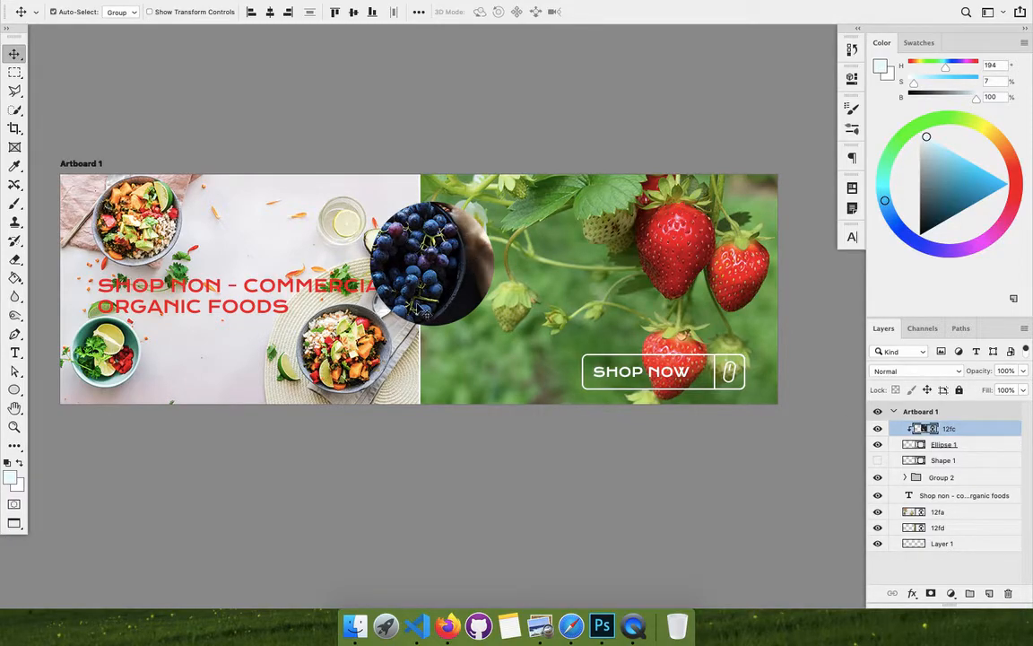
- Convert the circle layer Ellipse 1 to a smart object and soften its edge with a Gaussian Blur of 7.2 pixels
{"action": "left_click", "coordinate": [942, 444]}
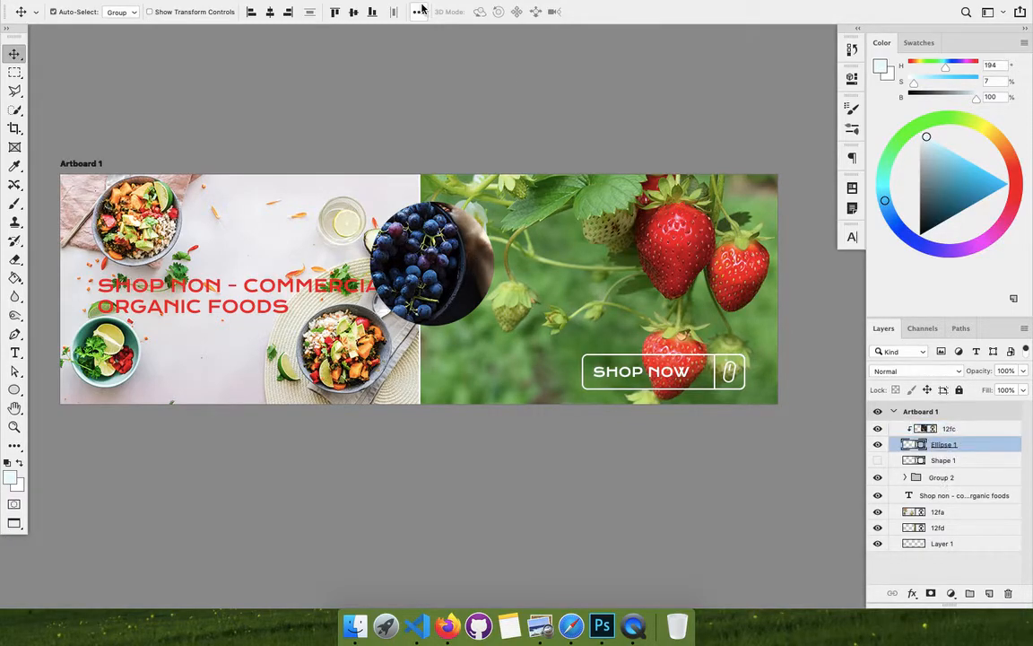
{"action": "mouse_move", "coordinate": [302, 9]}
{"action": "left_click", "coordinate": [352, 9]}
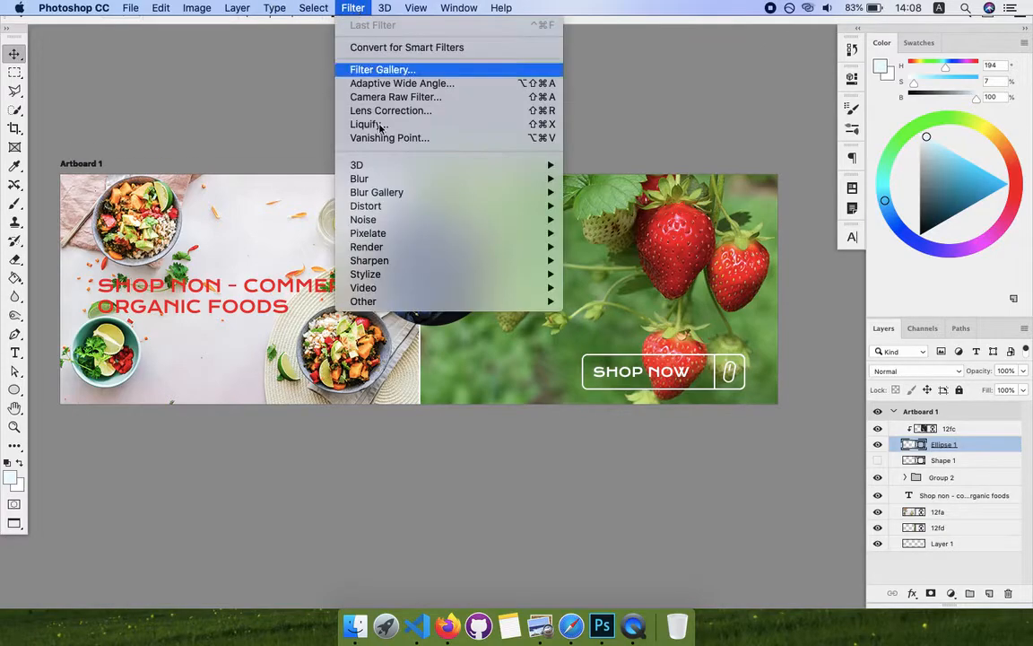
{"action": "mouse_move", "coordinate": [395, 179]}
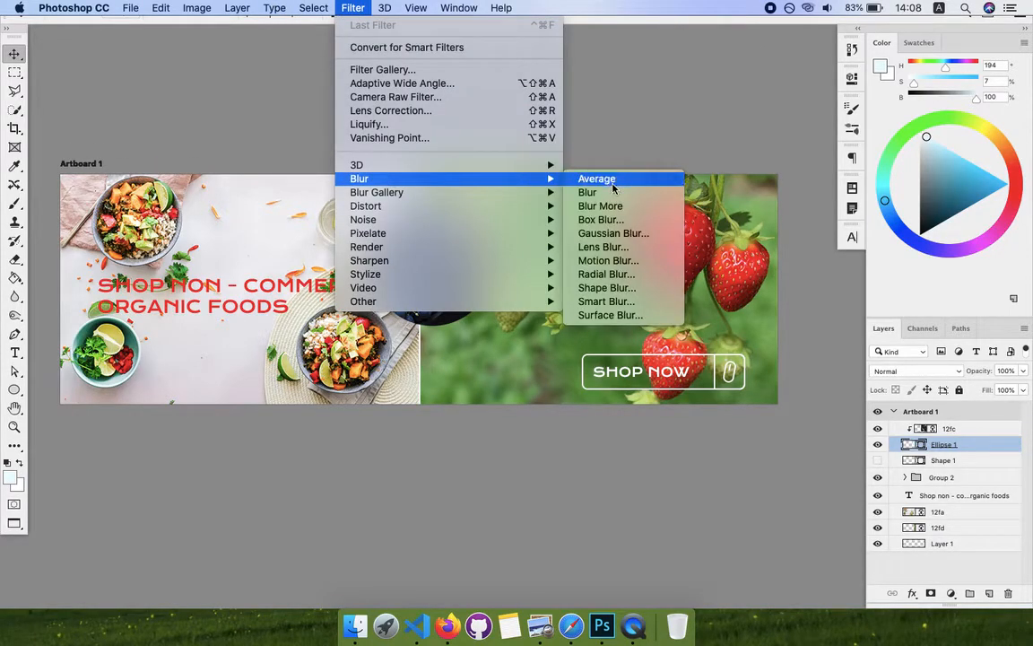
{"action": "left_click", "coordinate": [615, 234]}
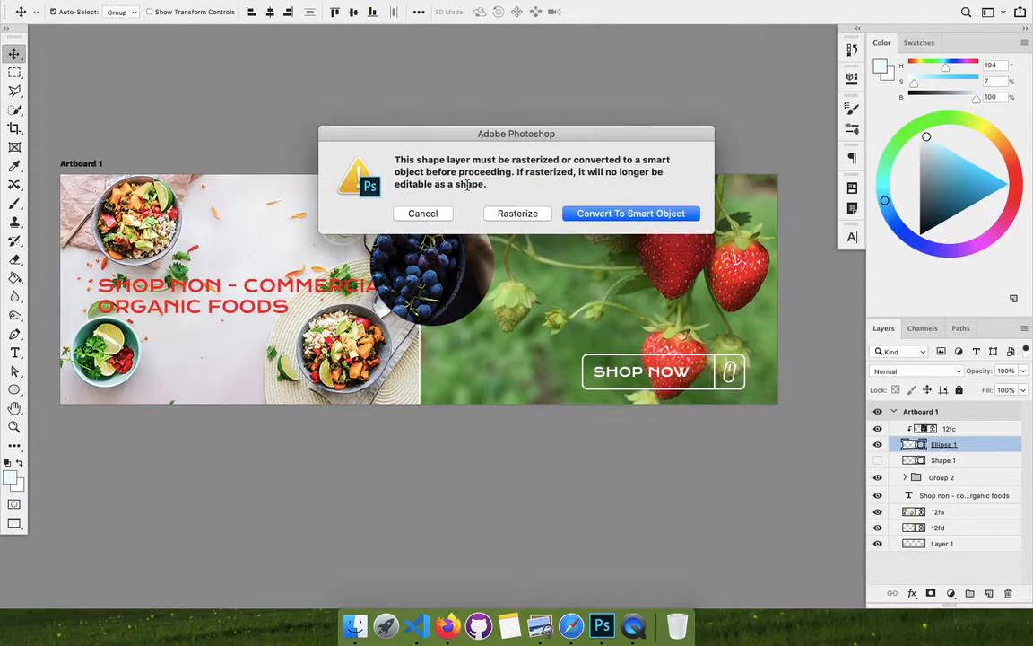
{"action": "left_click", "coordinate": [634, 218]}
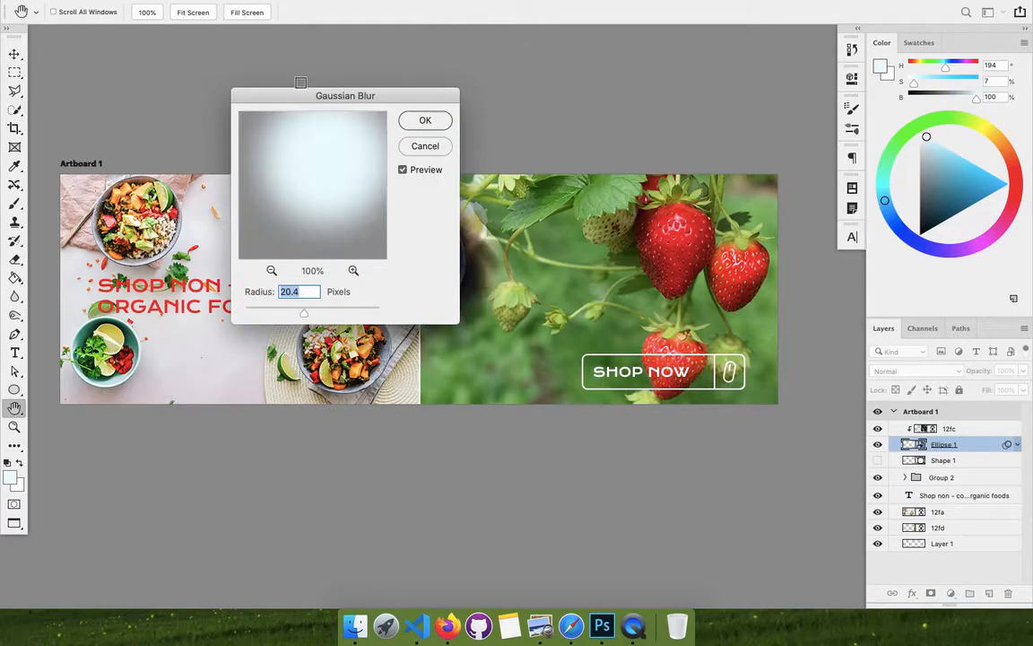
{"action": "left_click_drag", "start_coordinate": [296, 95], "coordinate": [660, 68]}
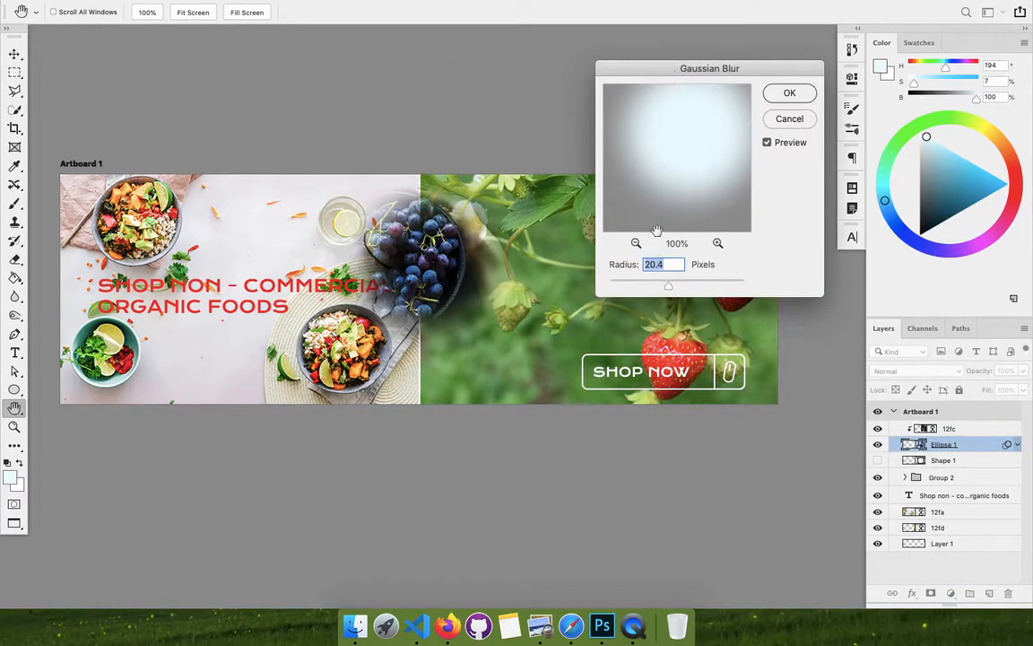
{"action": "left_click", "coordinate": [657, 284]}
{"action": "mouse_move", "coordinate": [665, 286]}
{"action": "left_mouse_down"}
{"action": "mouse_move", "coordinate": [687, 285]}
{"action": "mouse_move", "coordinate": [654, 285]}
{"action": "left_mouse_up"}
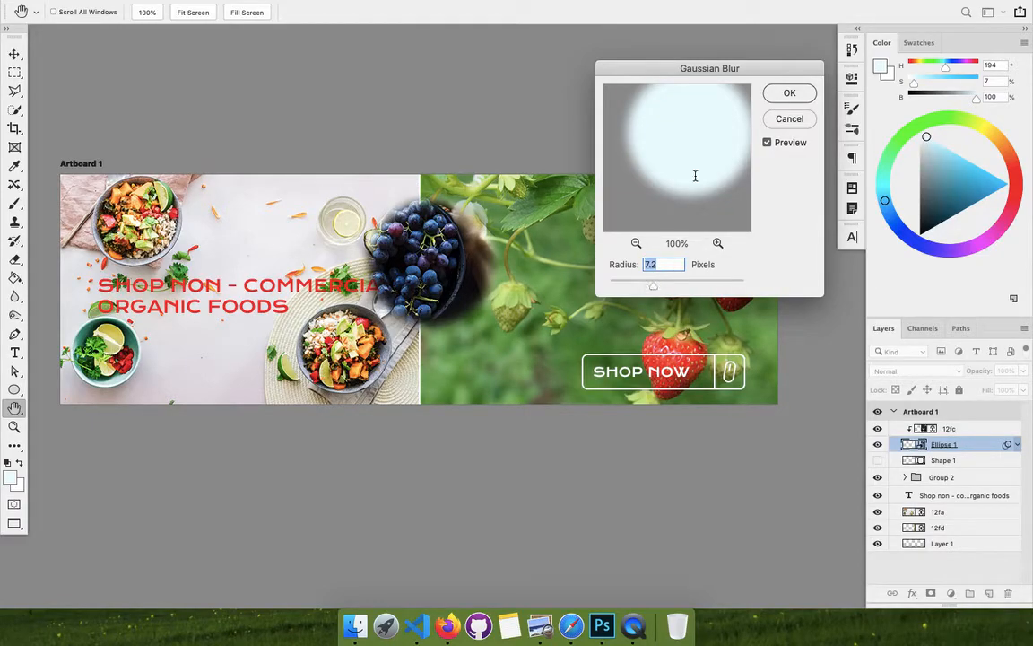
{"action": "left_click", "coordinate": [783, 96]}
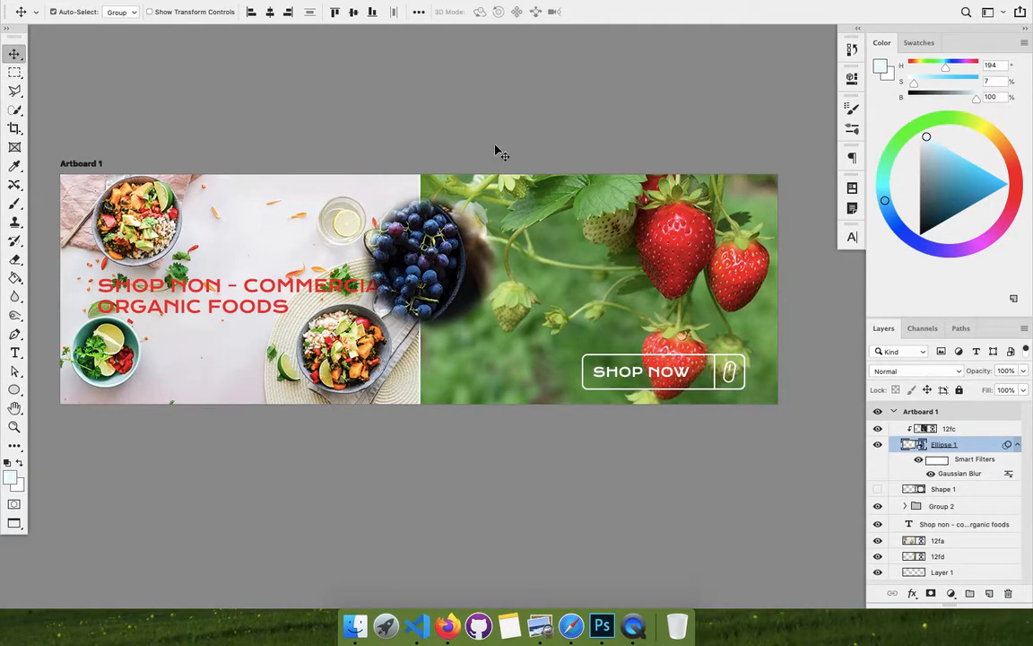
- Add the text "twitter" on a new layer above the grape photo, near the upper edge of the strawberry photo
{"action": "left_click", "coordinate": [958, 429]}
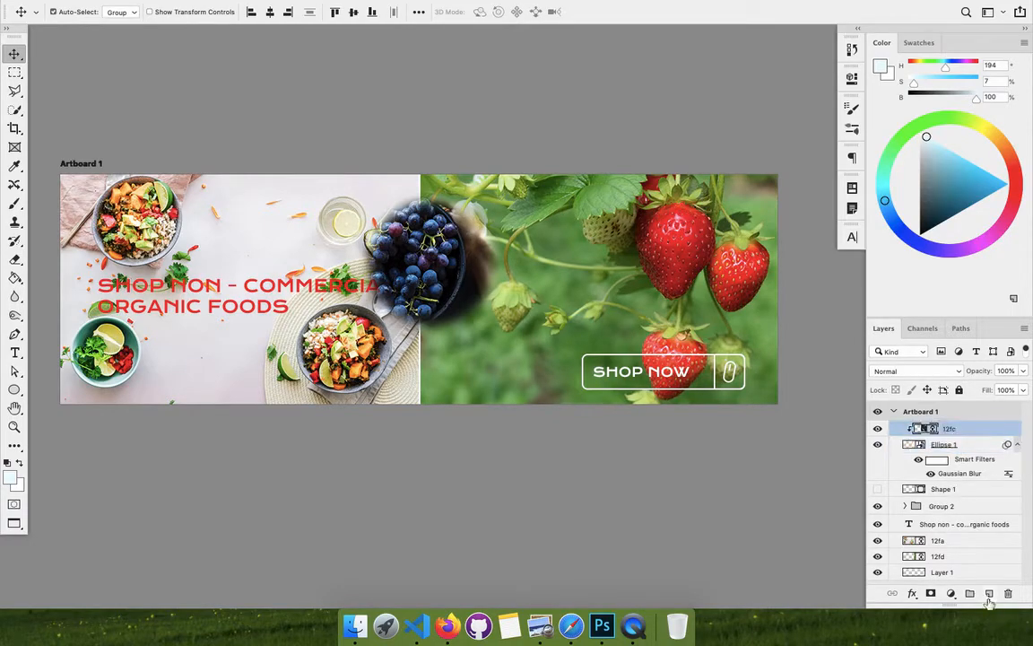
{"action": "left_click", "coordinate": [989, 594]}
{"action": "left_click", "coordinate": [15, 352]}
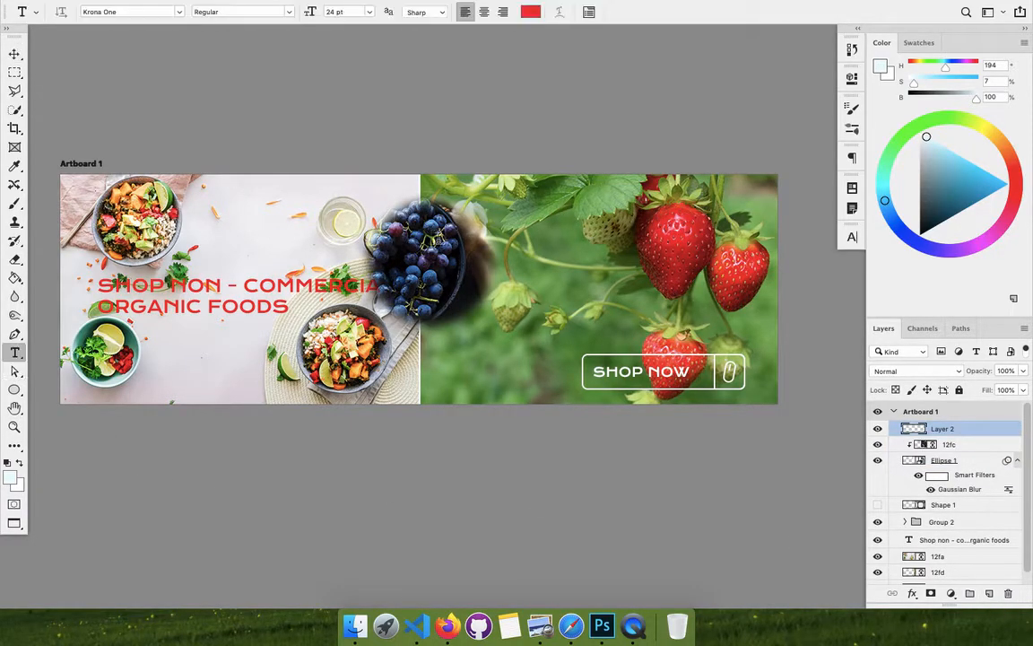
{"action": "left_click", "coordinate": [608, 215]}
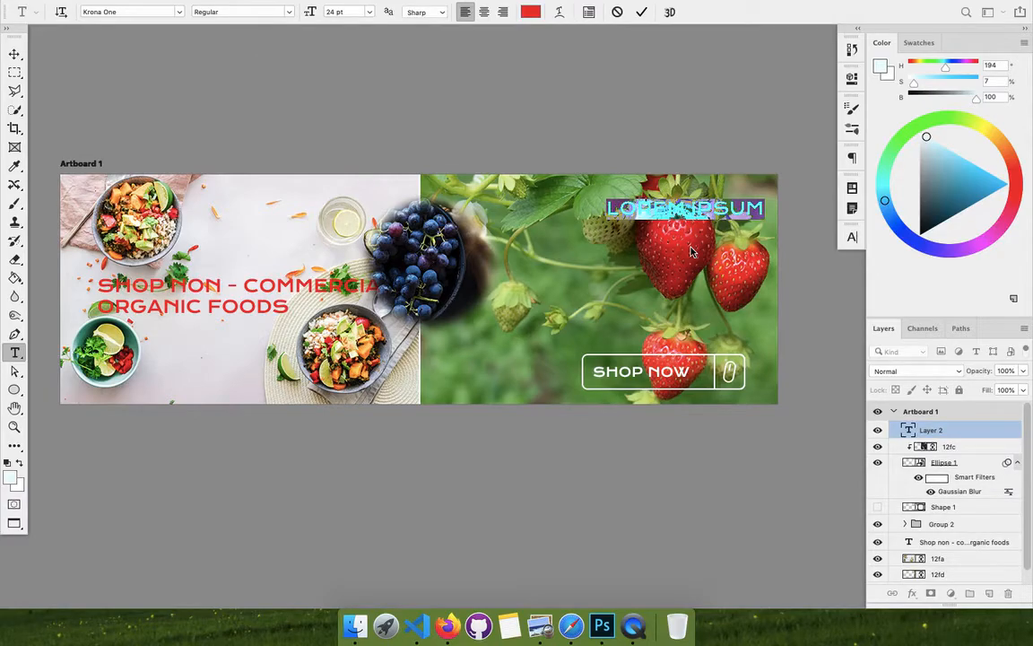
{"action": "type", "text": "TWITTER"}
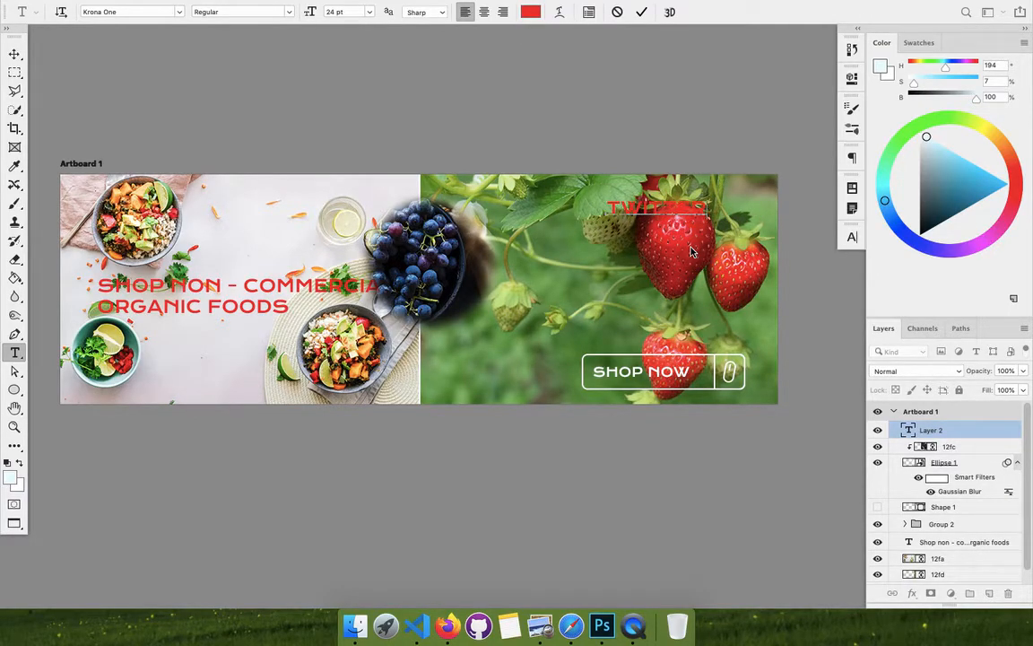
{"action": "left_click", "coordinate": [641, 11]}
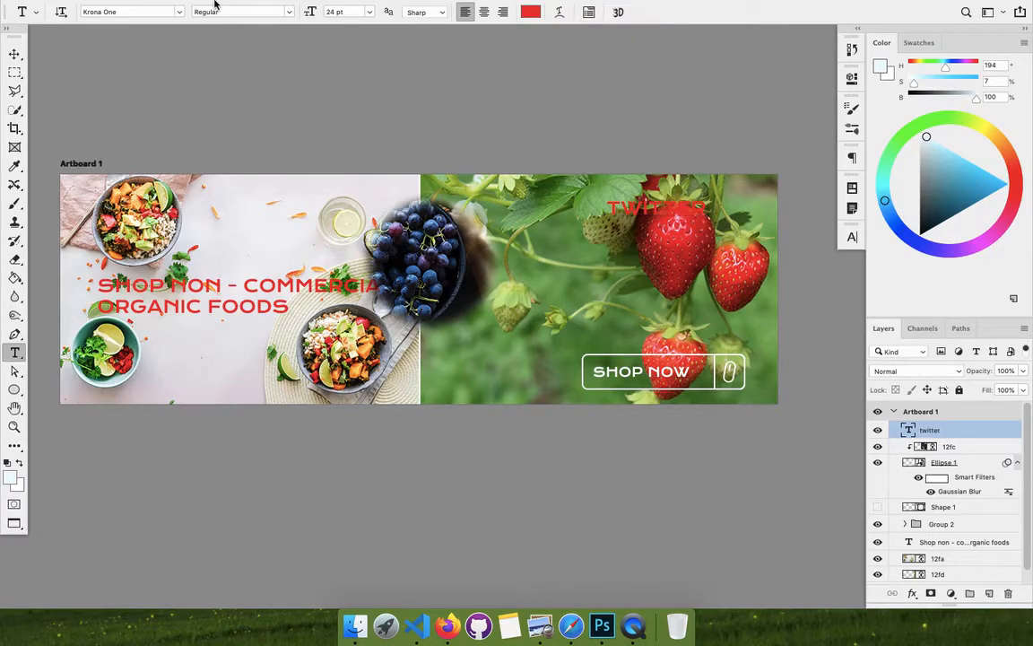
{"action": "left_click", "coordinate": [14, 56]}
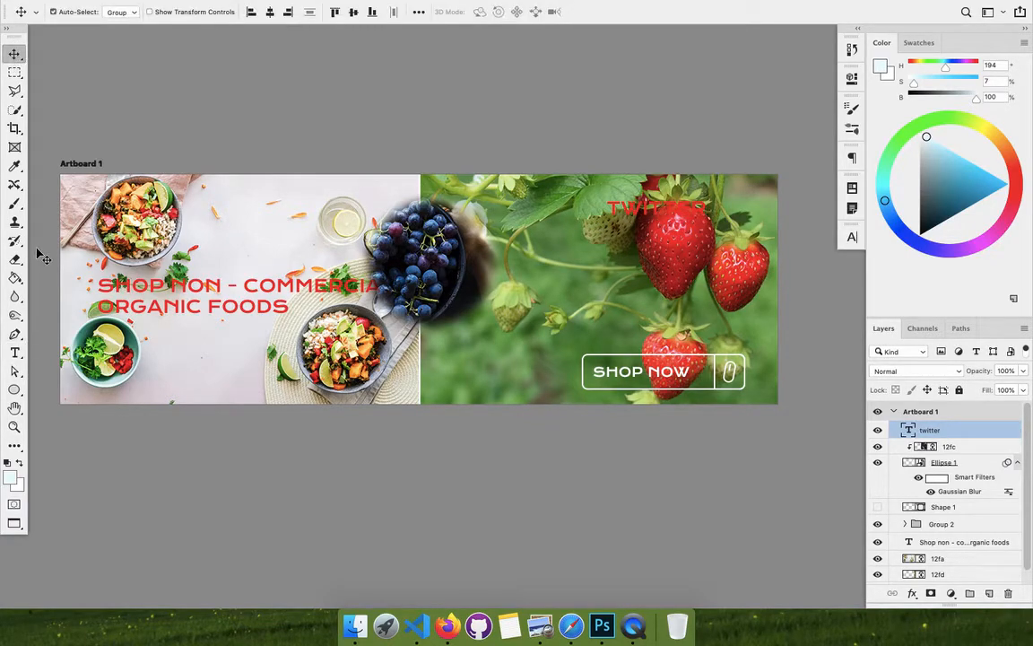
- Set the twitter text's font to Font Awesome 5 Brands Regular so it renders as the bird icon
{"action": "left_click", "coordinate": [15, 352]}
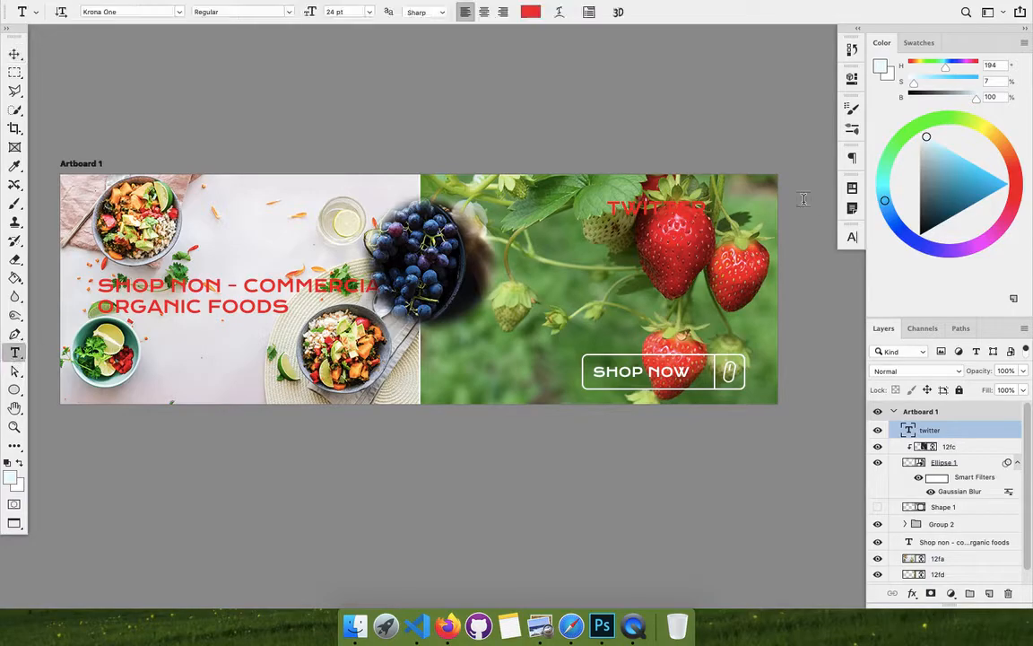
{"action": "left_click", "coordinate": [852, 237]}
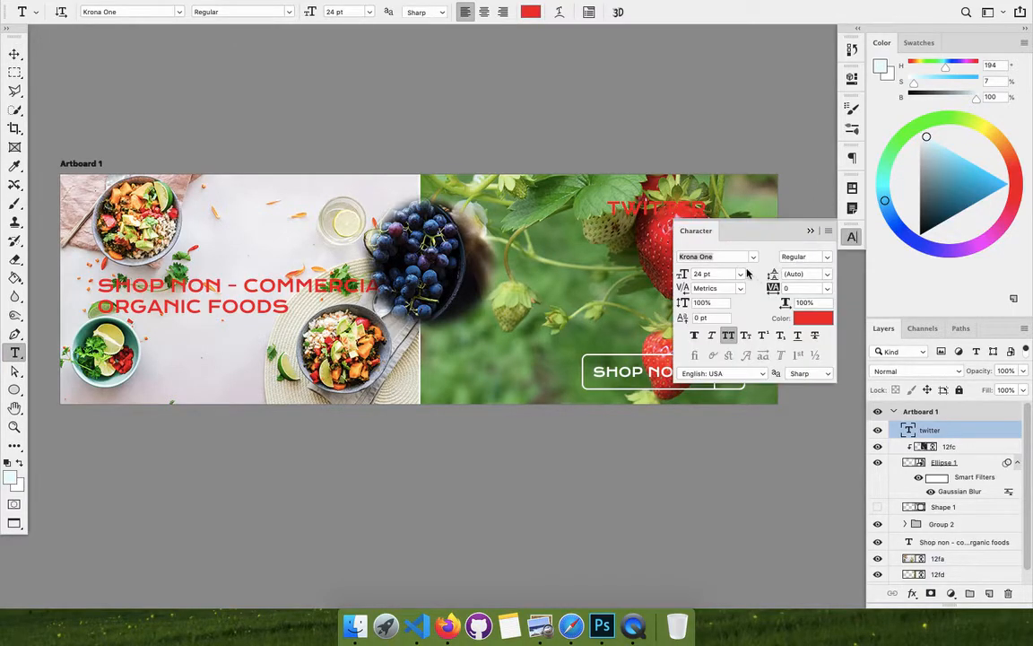
{"action": "left_click", "coordinate": [734, 257]}
{"action": "type", "text": "font"}
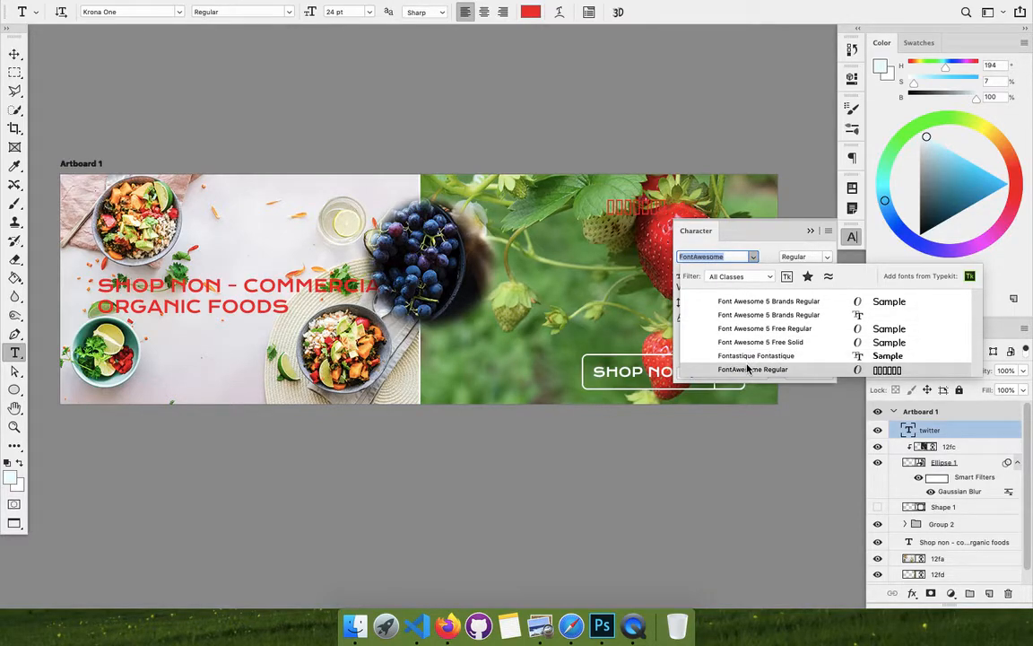
{"action": "left_click", "coordinate": [763, 316]}
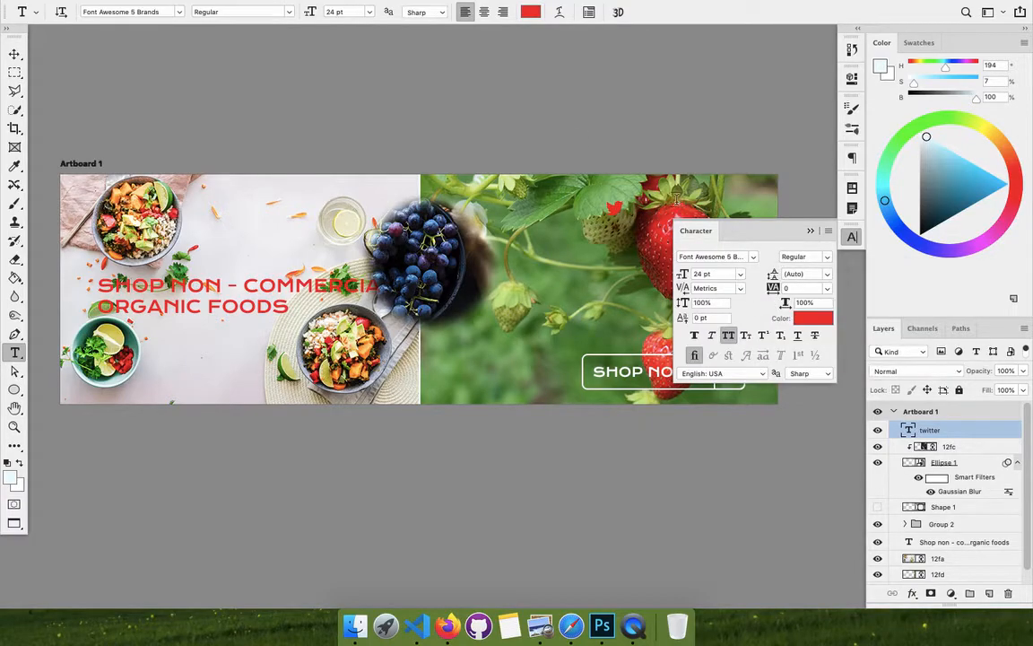
- Recolor the Twitter icon white (ffffff) and move it up and to the right, above the large strawberry
{"action": "left_click", "coordinate": [811, 319]}
{"action": "left_click", "coordinate": [895, 69]}
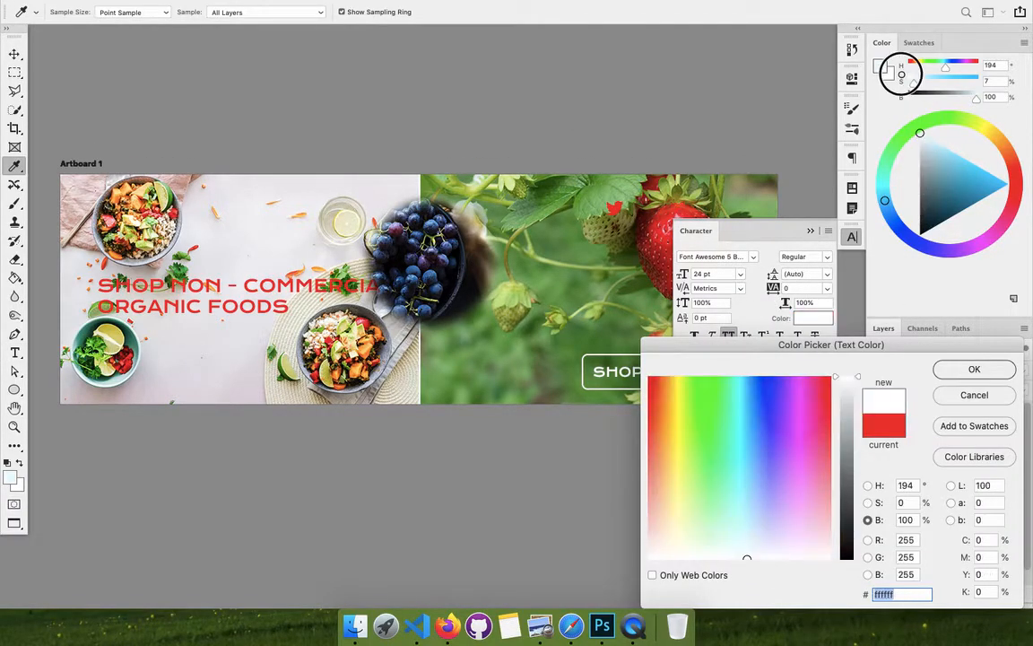
{"action": "left_click", "coordinate": [974, 369]}
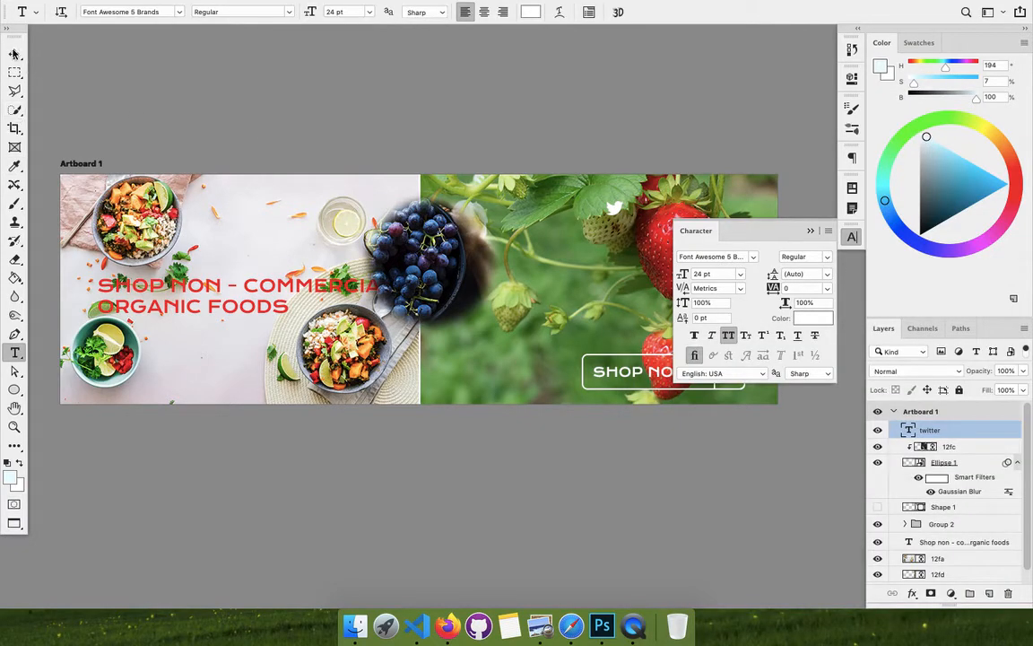
{"action": "left_click", "coordinate": [15, 54]}
{"action": "left_click_drag", "start_coordinate": [613, 208], "coordinate": [664, 197]}
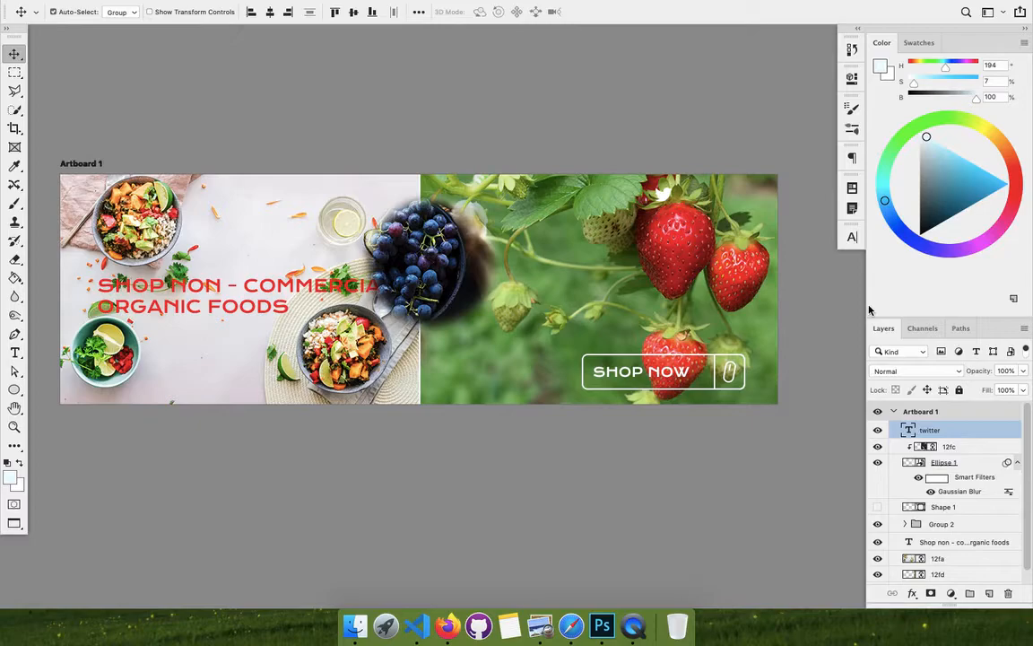
- Duplicate the Twitter icon layer and shift the copy about 50 px to the right
{"action": "key", "text": "super+j"}
{"action": "key", "text": "shift+Right"}
{"action": "key", "text": "shift+Right"}
{"action": "key", "text": "shift+Right"}
{"action": "key", "text": "shift+Right"}
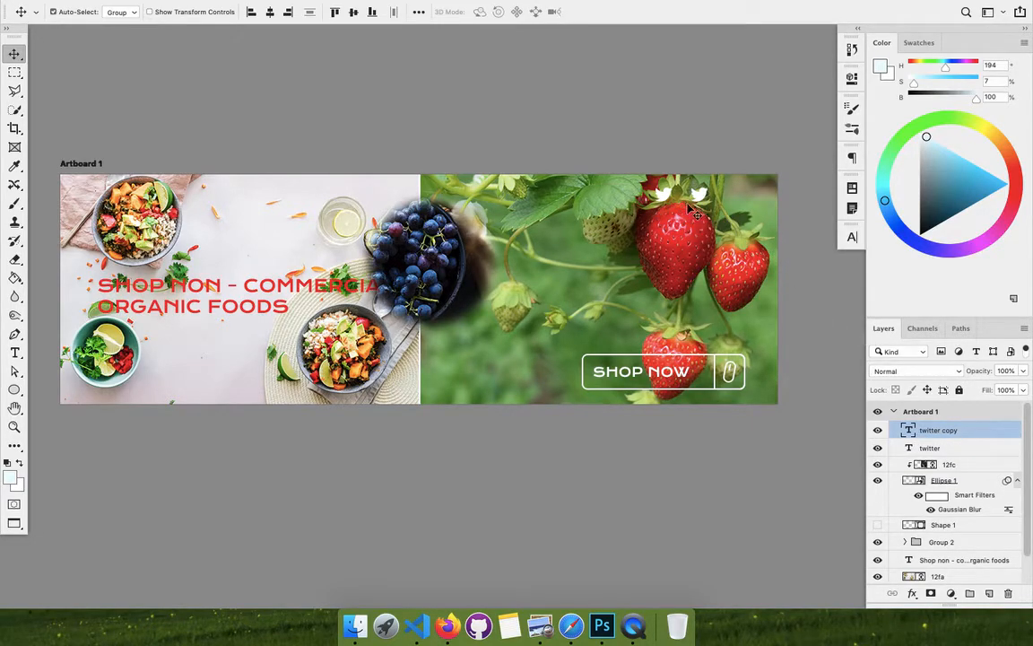
- Replace the duplicate Twitter icon's text with "instagam" and reapply the Font Awesome 5 Brands font
{"action": "key", "text": "t"}
{"action": "key", "text": "Return"}
{"action": "type", "text": "INSTAGAM"}
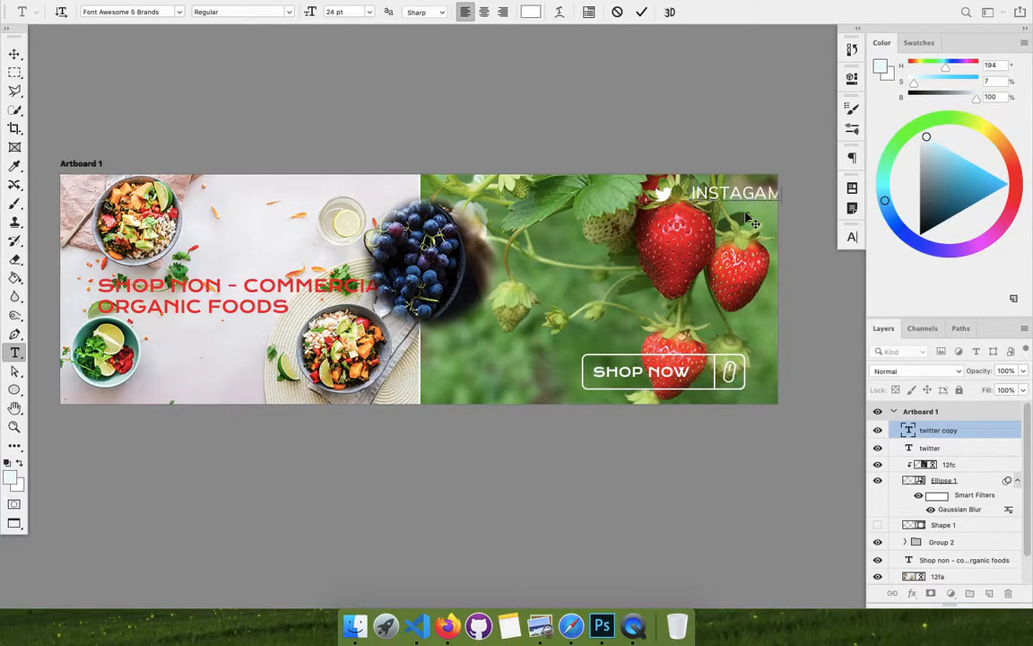
{"action": "left_click", "coordinate": [638, 12]}
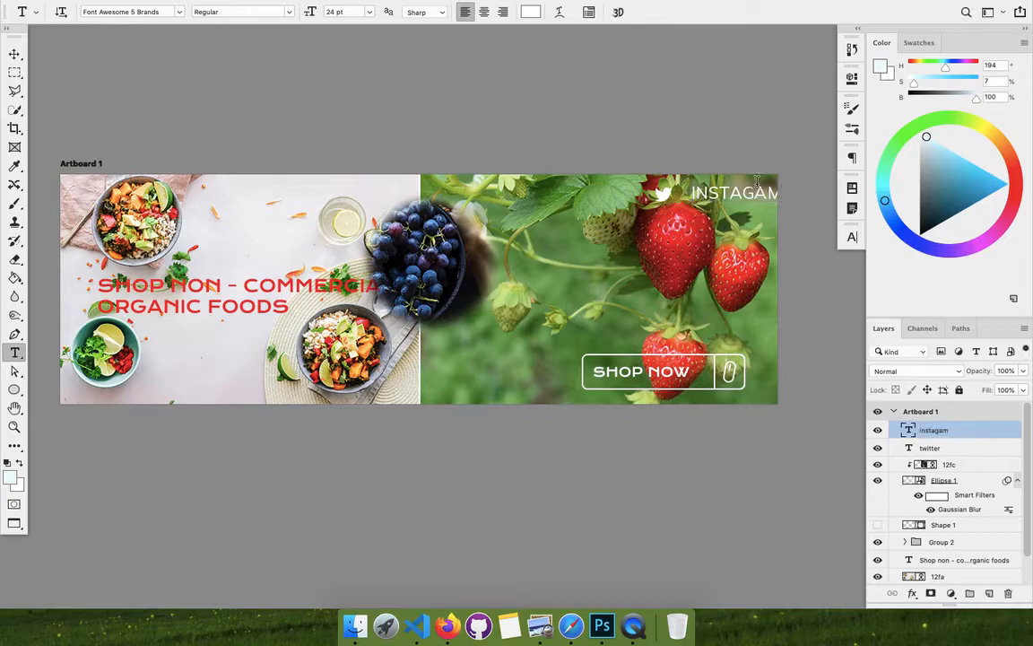
{"action": "left_click", "coordinate": [852, 237]}
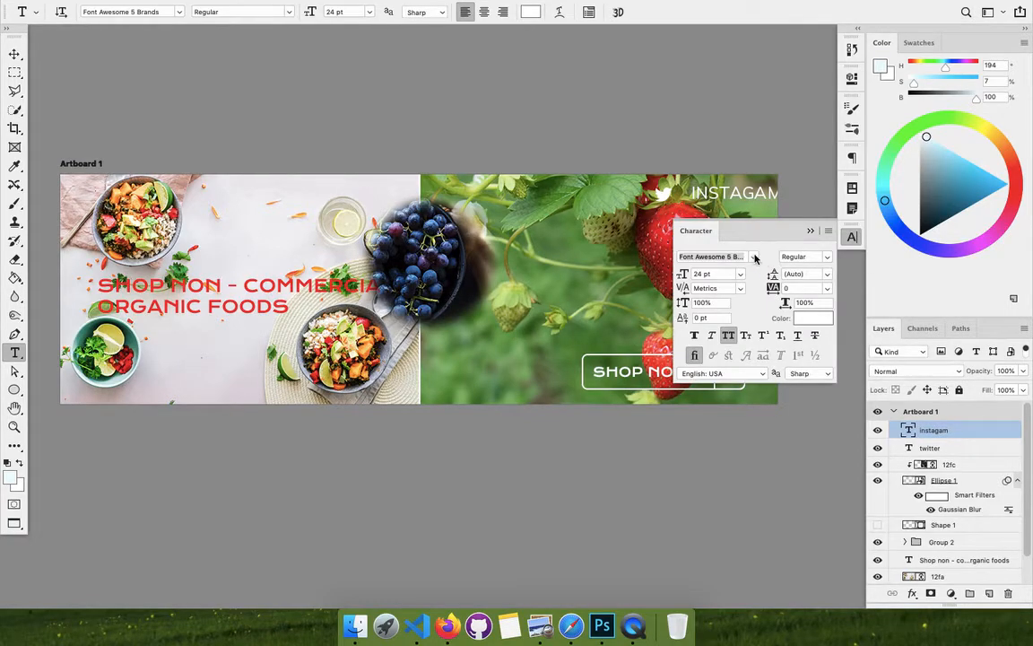
{"action": "left_click", "coordinate": [756, 257]}
{"action": "left_click", "coordinate": [753, 303]}
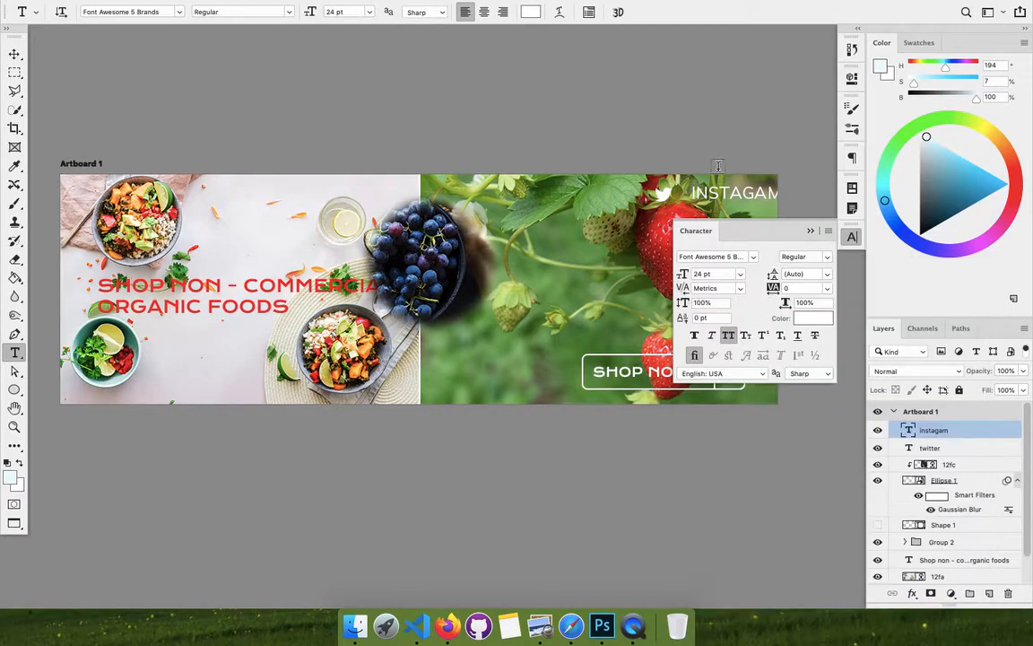
- Replace the text beside the Twitter icon with "instagram" to produce the Instagram icon
{"action": "double_click", "coordinate": [725, 194]}
{"action": "type", "text": "inst"}
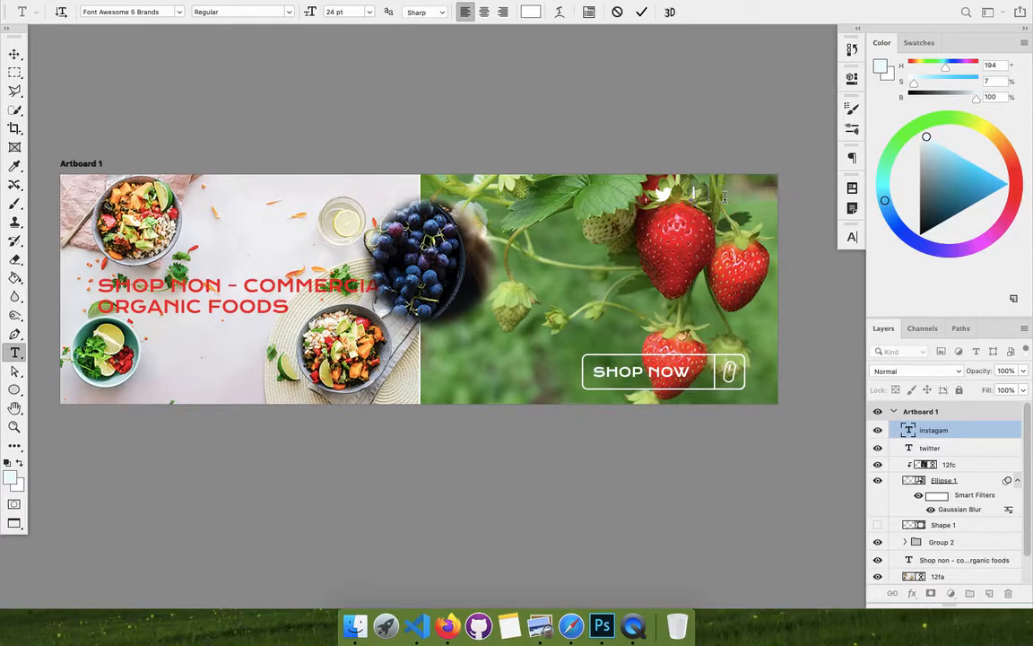
{"action": "type", "text": "agram"}
{"action": "left_click", "coordinate": [641, 12]}
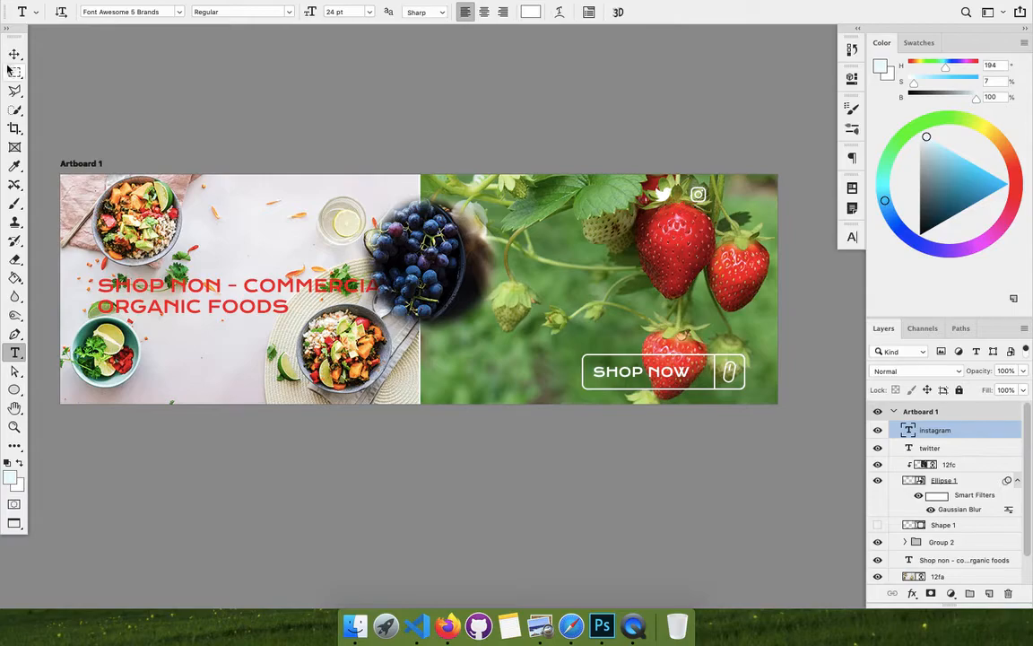
- Duplicate the Instagram icon layer and shift the copy 50 px to the right
{"action": "left_click", "coordinate": [14, 53]}
{"action": "key", "text": "super+j"}
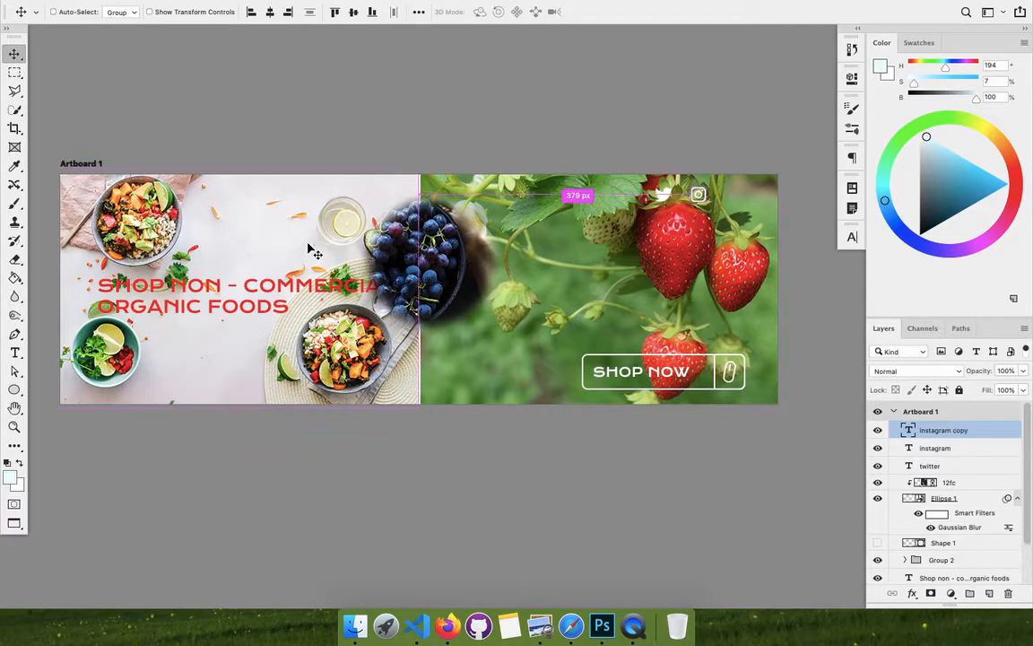
{"action": "key", "text": "shift+Right"}
{"action": "key", "text": "shift+Right"}
{"action": "key", "text": "shift+Right"}
{"action": "key", "text": "shift+Right"}
{"action": "key", "text": "shift+Right"}
- Replace the duplicate Instagram icon's text with "heart"
{"action": "key", "text": "t"}
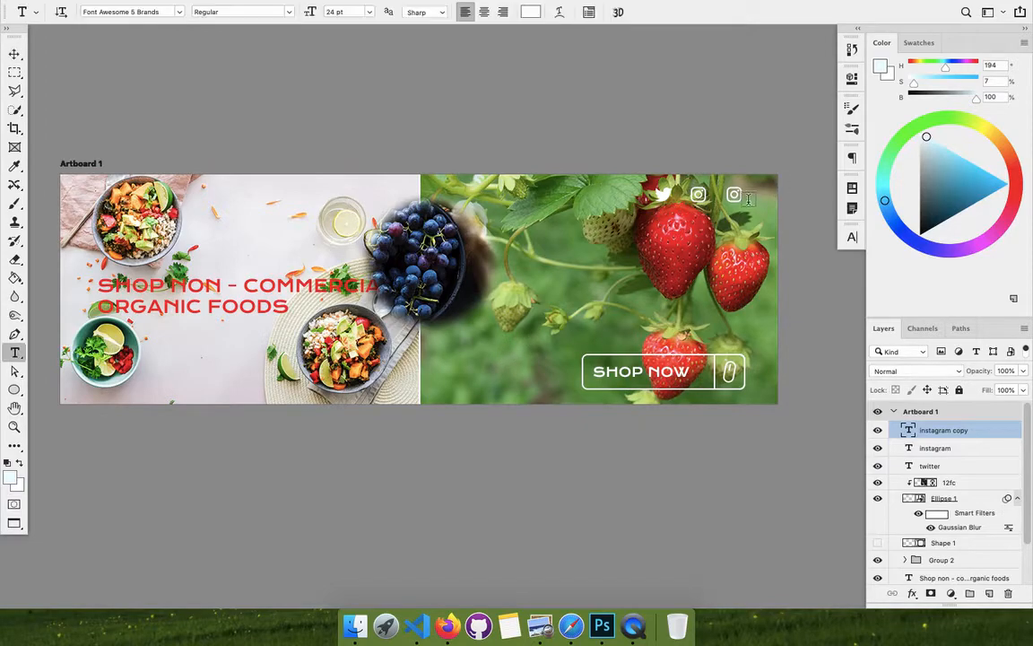
{"action": "left_click", "coordinate": [734, 194]}
{"action": "type", "text": "HEART"}
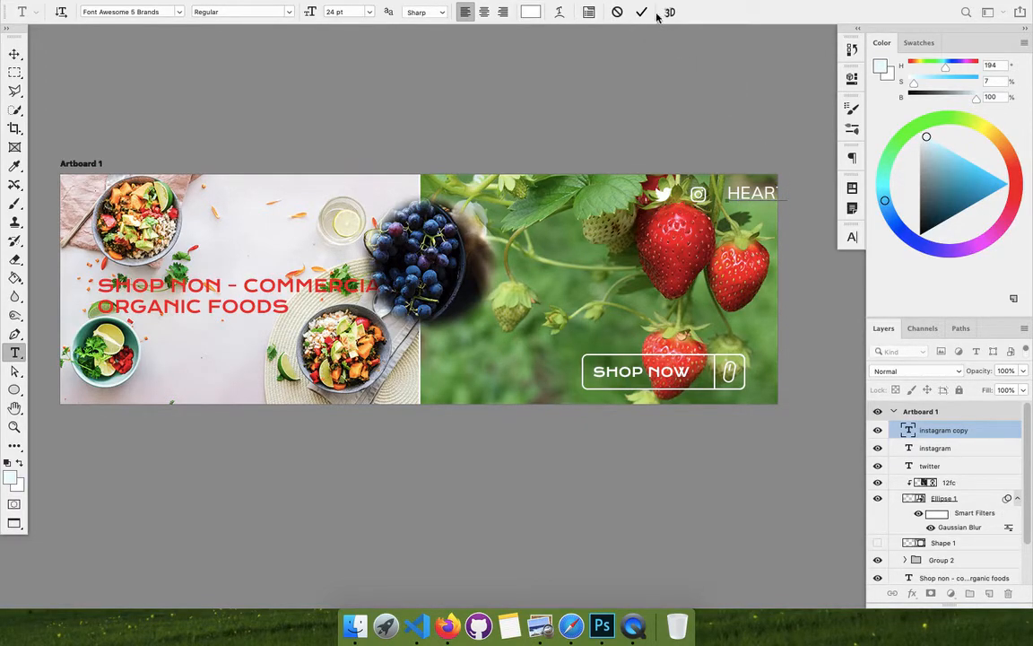
{"action": "left_click", "coordinate": [642, 12]}
- Apply the Font Awesome 5 Free font to the "heart" text so it turns into a heart icon
{"action": "left_click", "coordinate": [852, 237]}
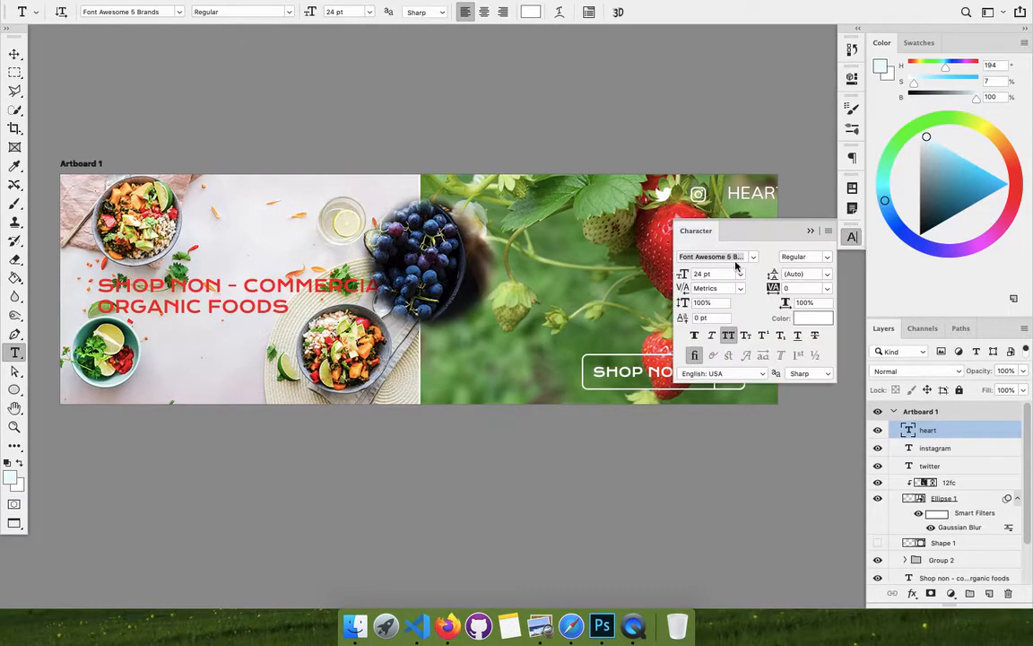
{"action": "left_click", "coordinate": [754, 258]}
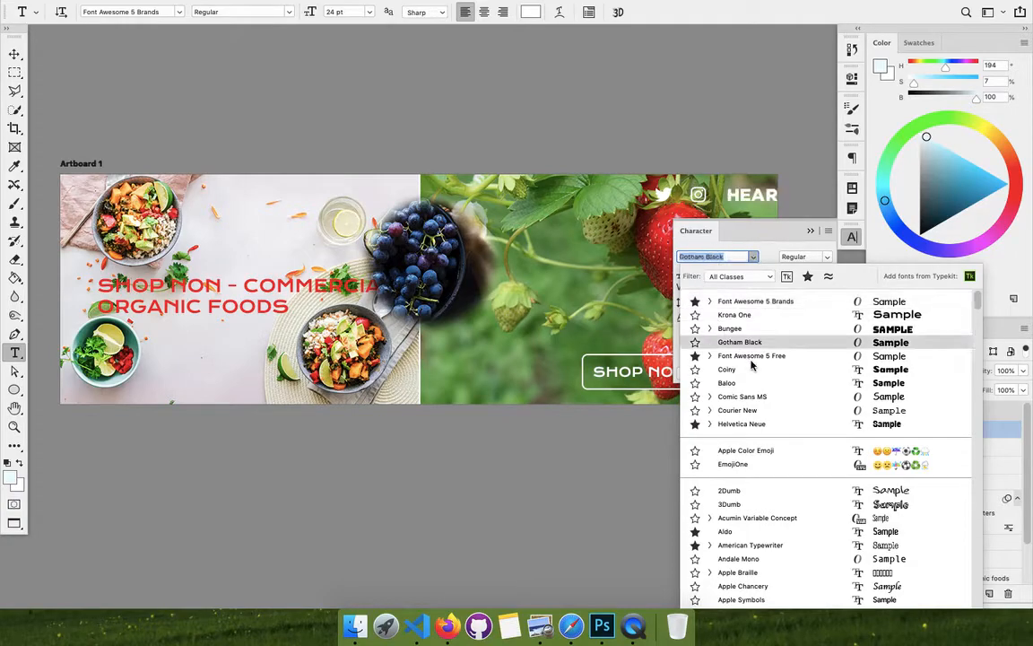
{"action": "left_click", "coordinate": [722, 356]}
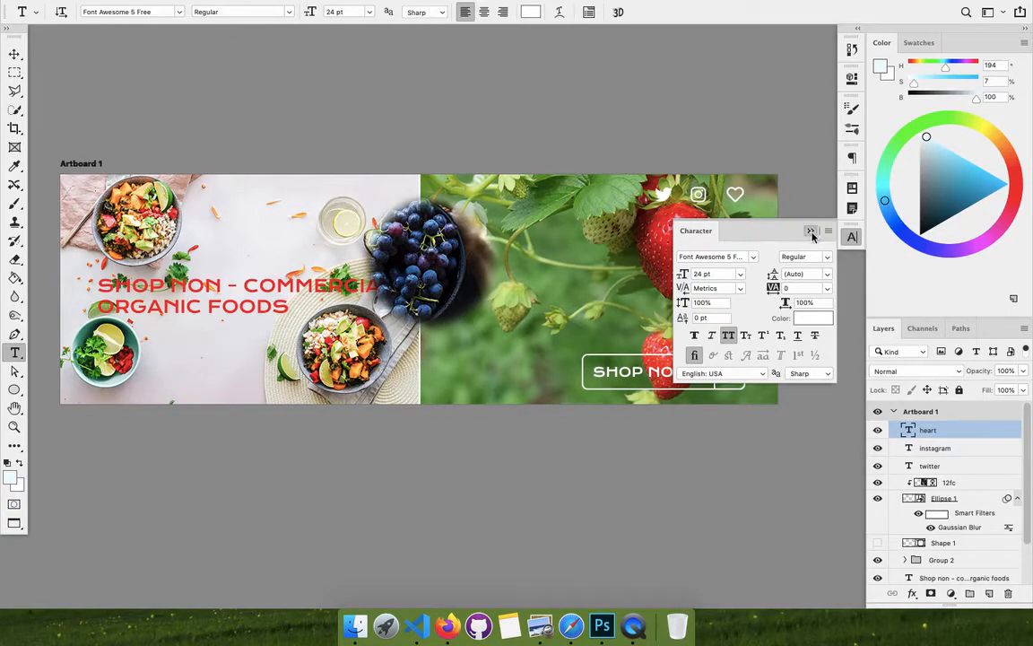
{"action": "left_click", "coordinate": [816, 232]}
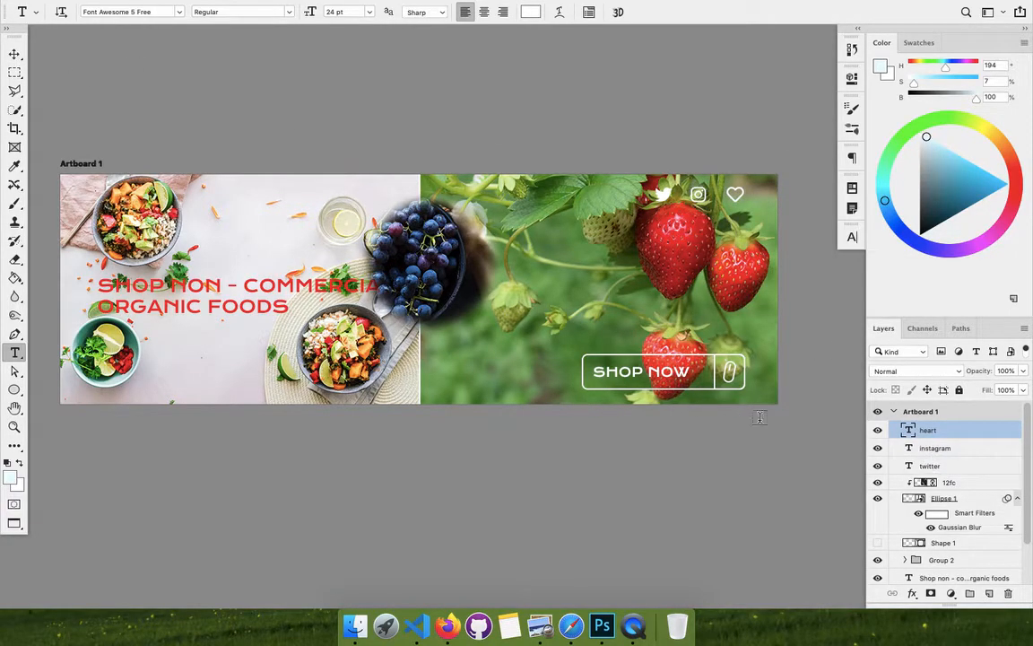
- Select the heart, instagram and twitter layers together and distribute the horizontal spacing between them evenly
{"action": "left_click", "coordinate": [942, 463], "text": "shift"}
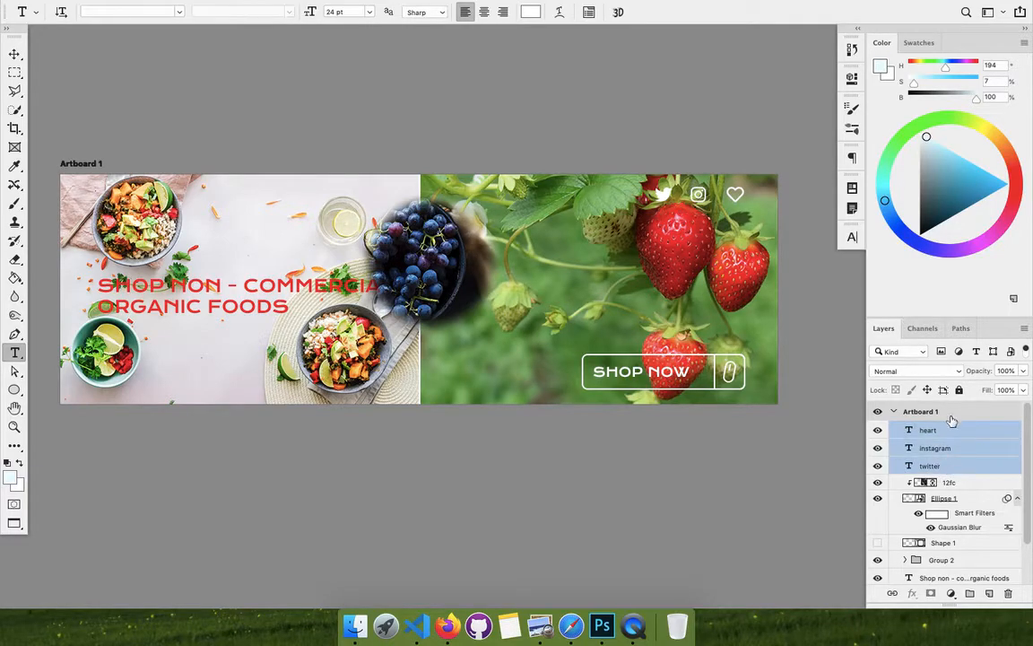
{"action": "left_click", "coordinate": [14, 54]}
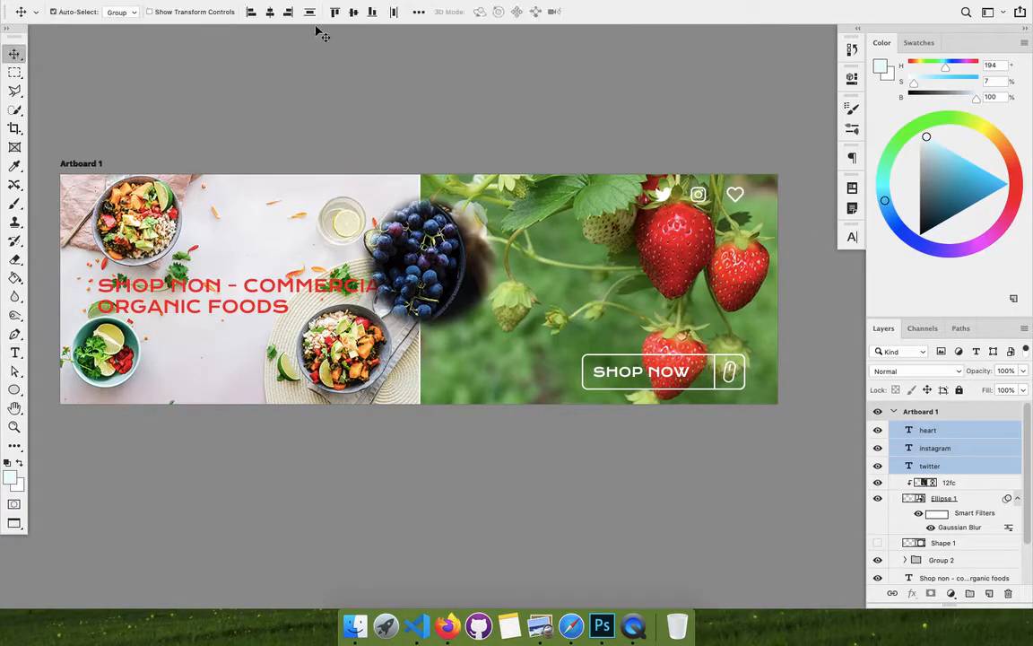
{"action": "left_click", "coordinate": [418, 12]}
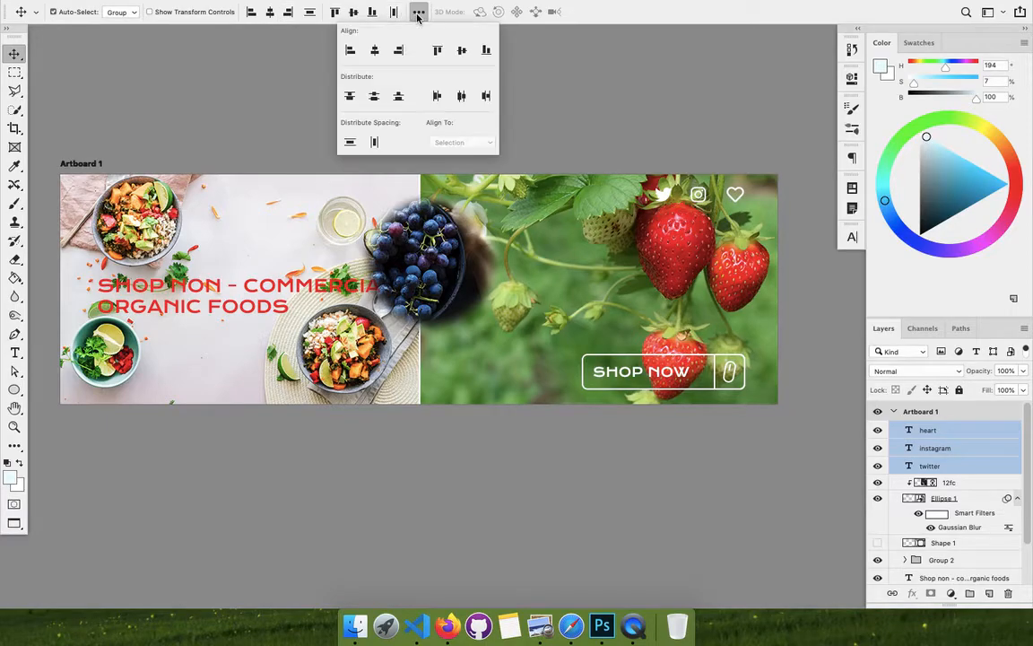
{"action": "left_click", "coordinate": [376, 143]}
- Set the font size of the three selected icon layers to 18 pt
{"action": "left_click", "coordinate": [14, 352]}
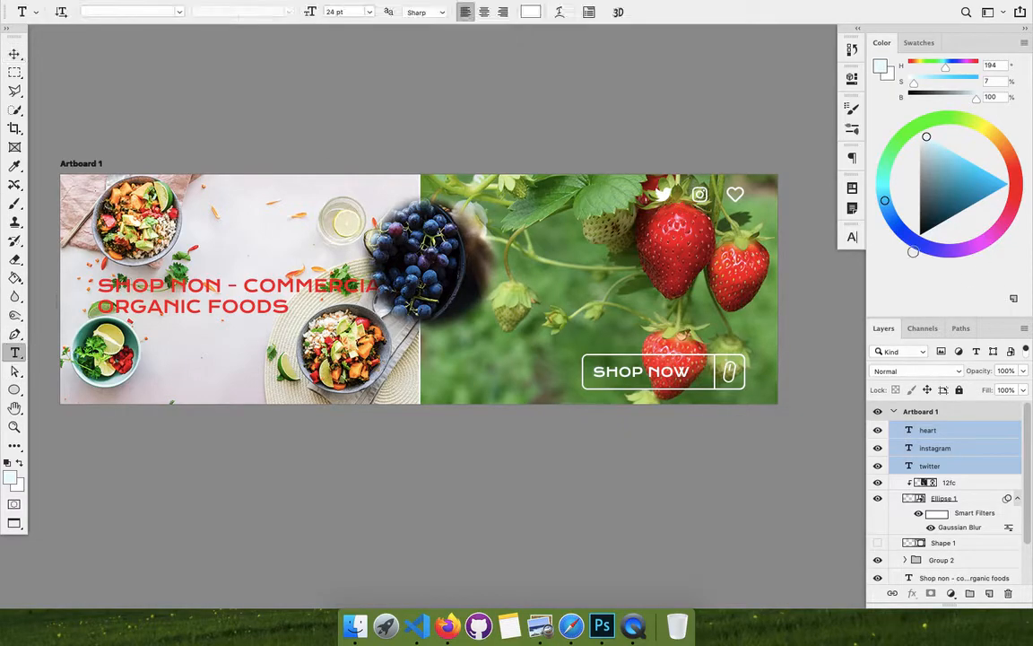
{"action": "left_click", "coordinate": [852, 237]}
{"action": "left_click", "coordinate": [722, 272]}
{"action": "type", "text": "18"}
{"action": "key", "text": "Return"}
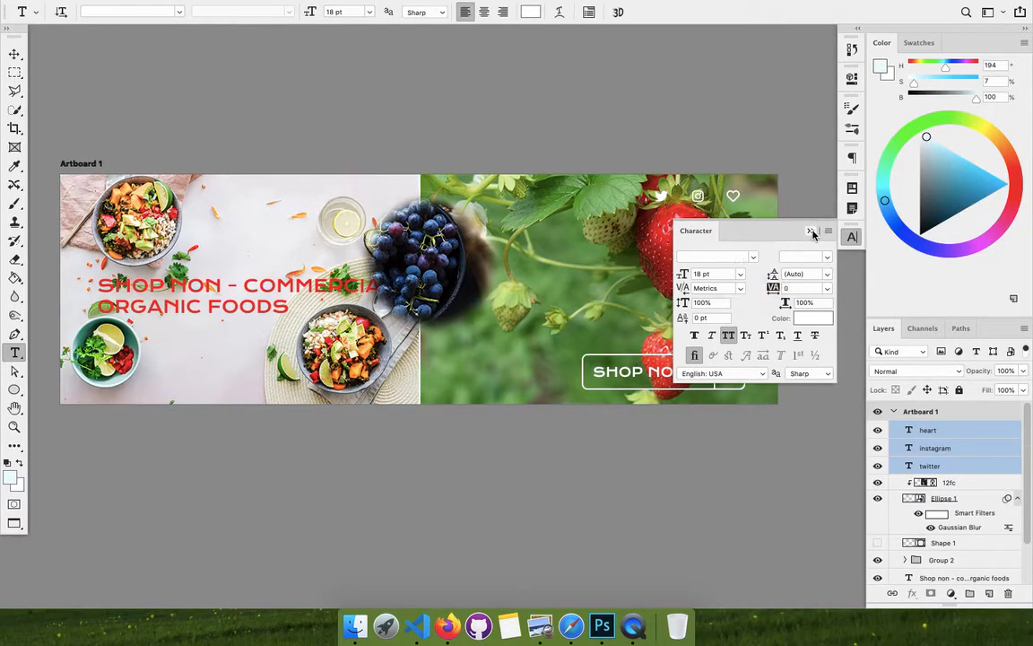
{"action": "left_click", "coordinate": [813, 318]}
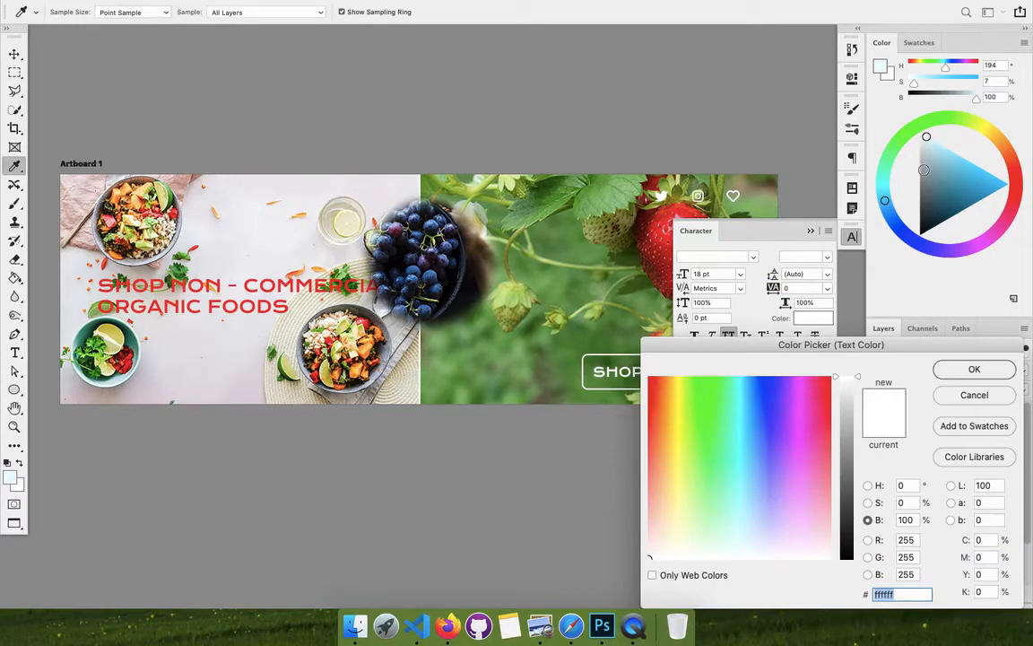
{"action": "left_click", "coordinate": [738, 546]}
{"action": "left_click", "coordinate": [1010, 182]}
{"action": "left_click", "coordinate": [987, 122]}
{"action": "left_click", "coordinate": [984, 130]}
{"action": "left_click", "coordinate": [987, 129]}
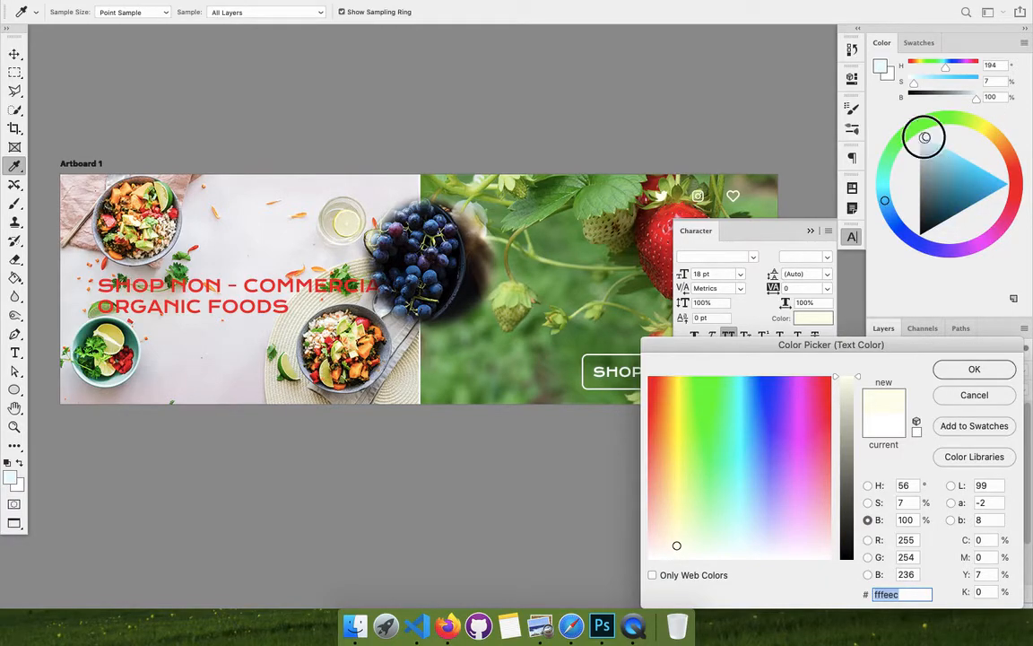
{"action": "left_click", "coordinate": [990, 166]}
{"action": "left_click", "coordinate": [677, 546]}
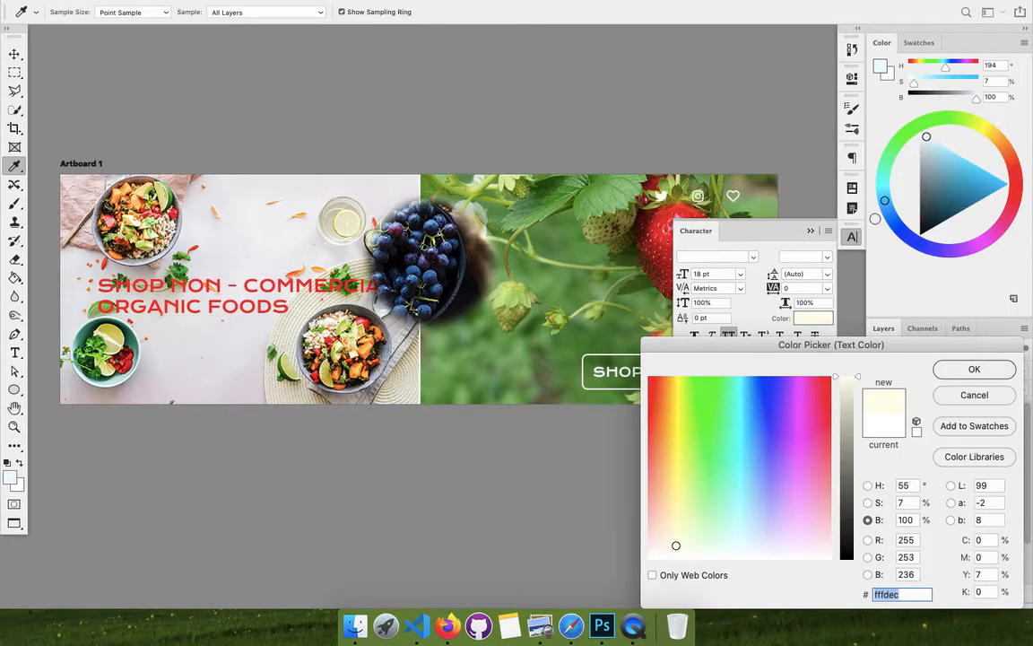
{"action": "left_click", "coordinate": [974, 396]}
- Try a bright yellow text colour (f6ff00) on the three icons and restore white (ffffff)
{"action": "left_click", "coordinate": [811, 319]}
{"action": "left_click_drag", "start_coordinate": [664, 395], "coordinate": [680, 362]}
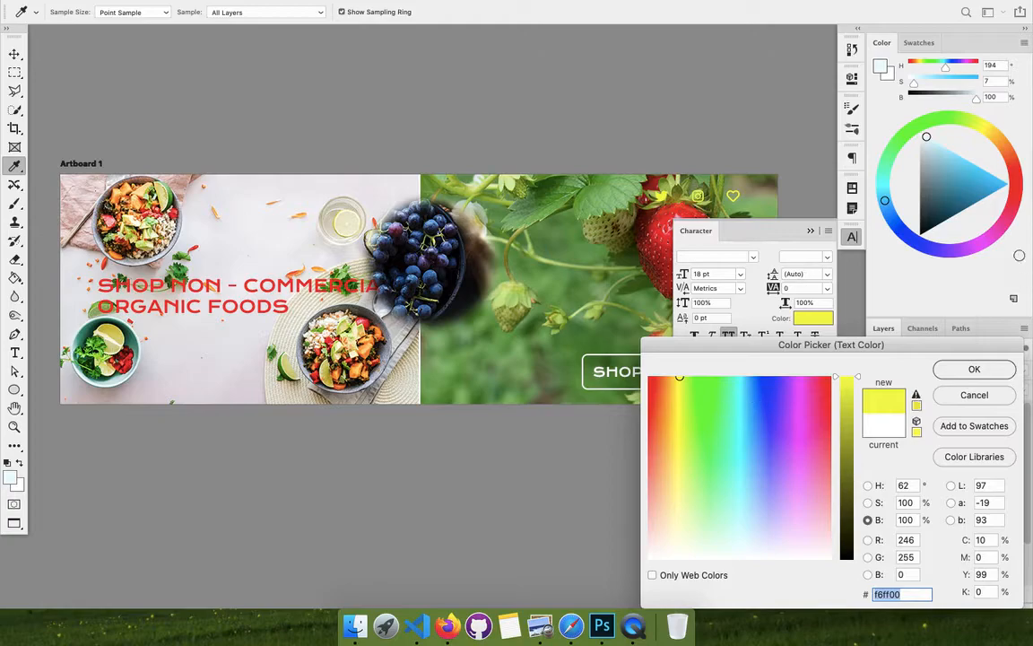
{"action": "left_click", "coordinate": [900, 104]}
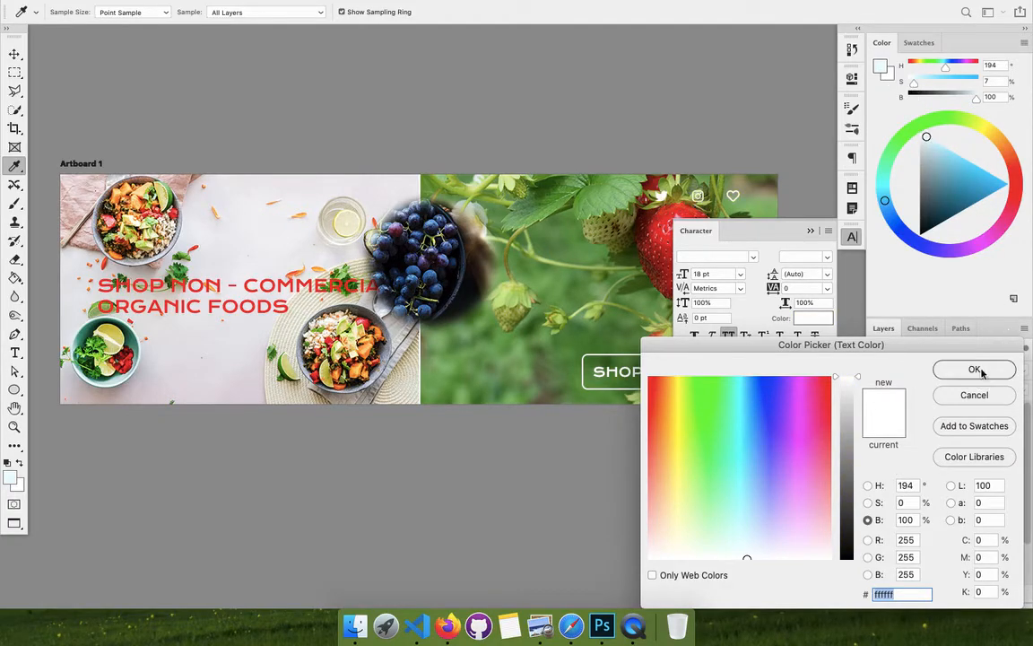
{"action": "left_click", "coordinate": [984, 376]}
{"action": "left_click", "coordinate": [811, 230]}
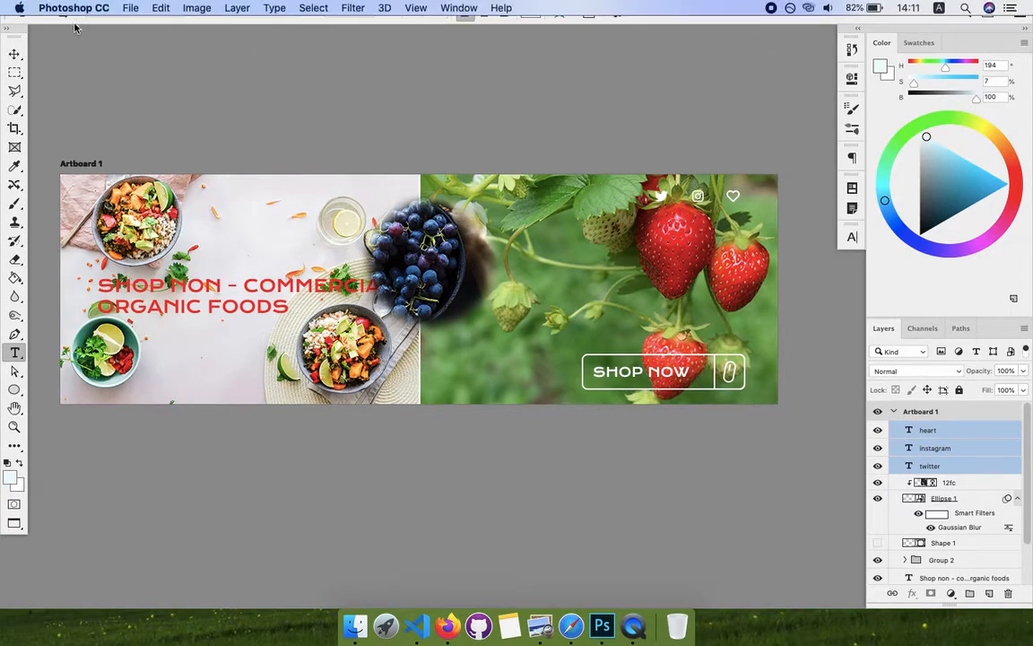
- Select the red heading text on the canvas with the Move tool
{"action": "left_click", "coordinate": [15, 55]}
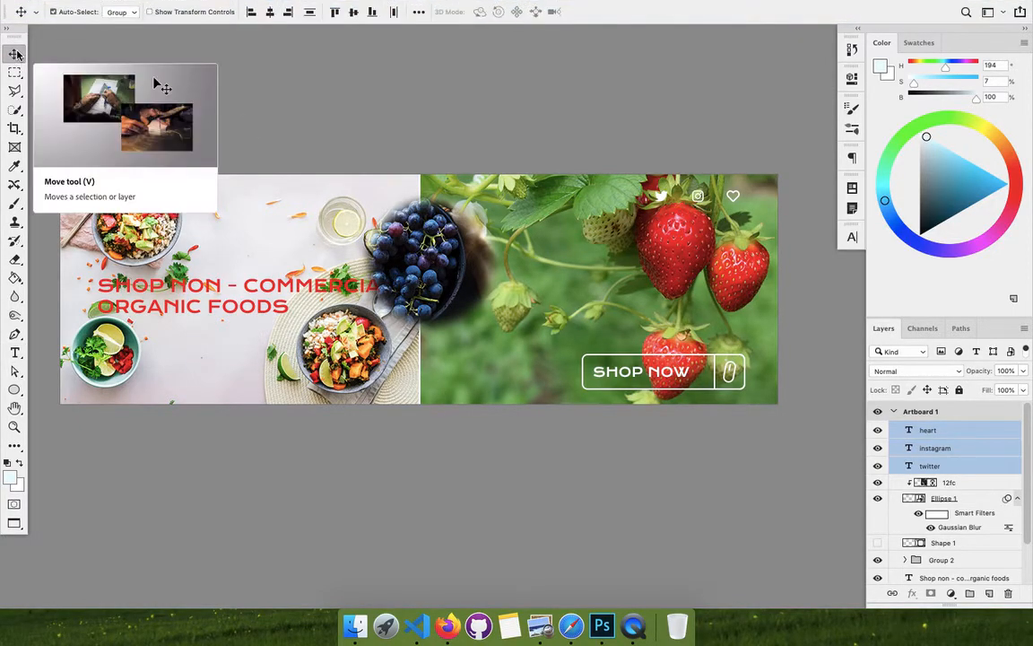
{"action": "left_click", "coordinate": [139, 280]}
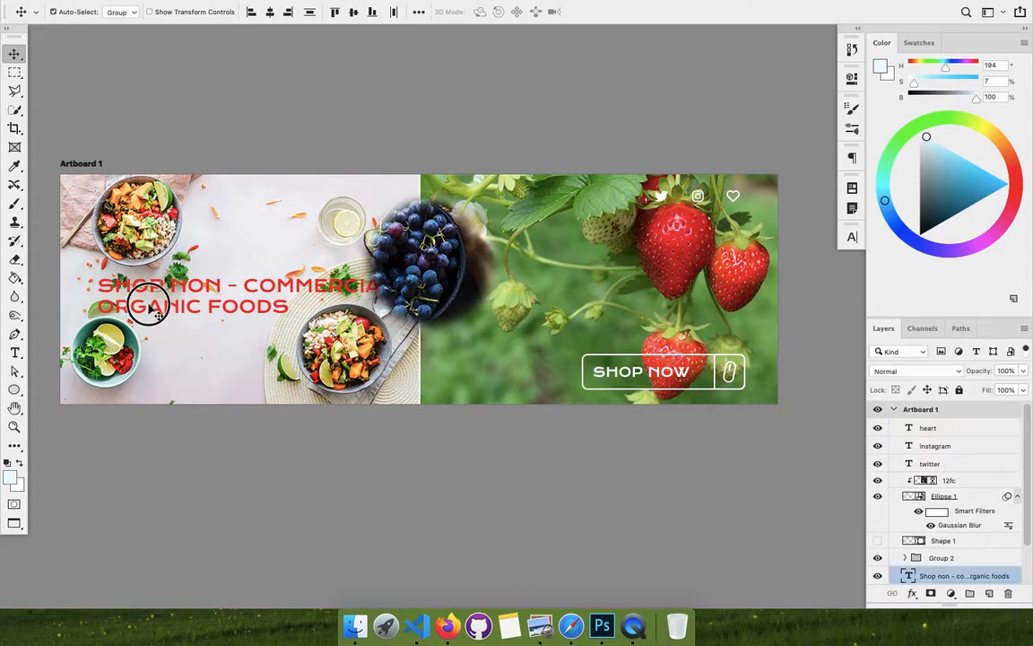
{"action": "right_click", "coordinate": [933, 579]}
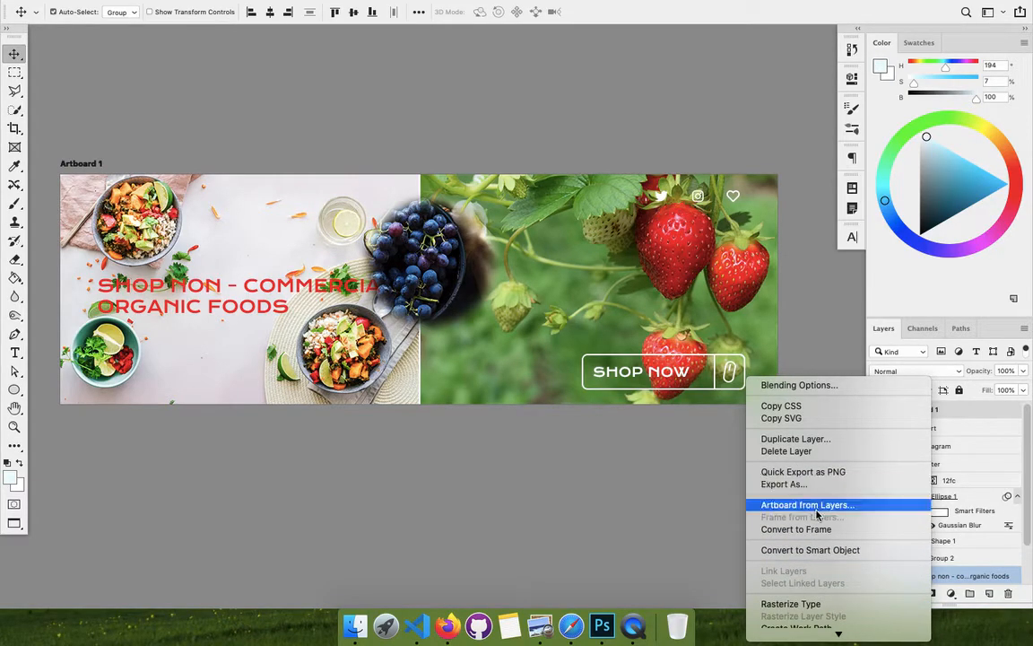
{"action": "scroll", "coordinate": [821, 529], "scroll_direction": "down", "scroll_amount": 3}
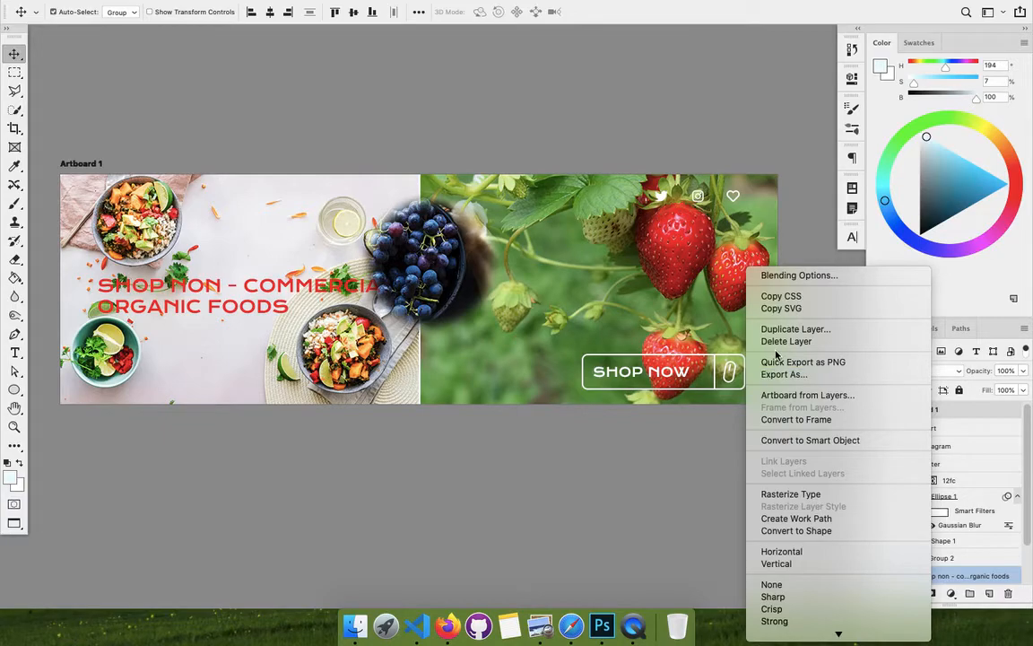
{"action": "left_click", "coordinate": [359, 104]}
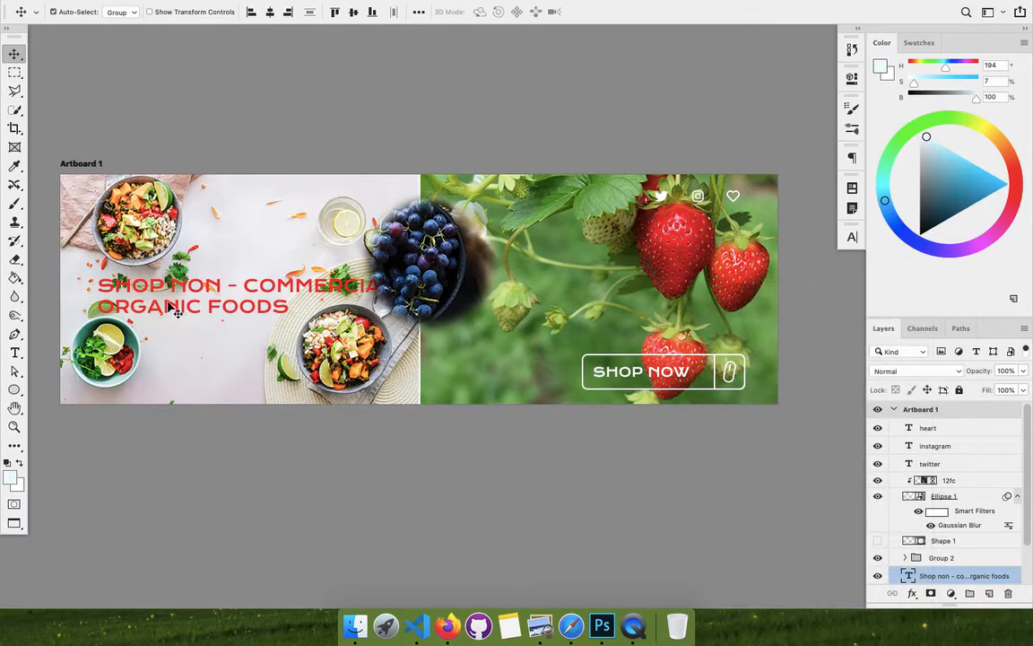
{"action": "scroll", "coordinate": [916, 480], "scroll_direction": "down", "scroll_amount": 2}
{"action": "right_click", "coordinate": [942, 527]}
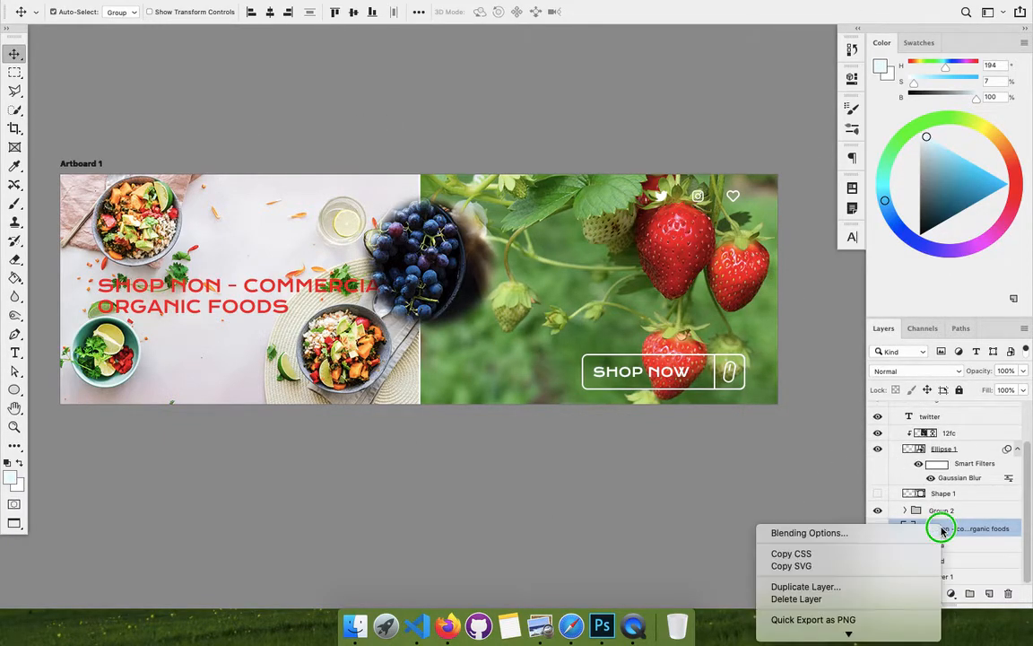
{"action": "scroll", "coordinate": [852, 538], "scroll_direction": "down", "scroll_amount": 3}
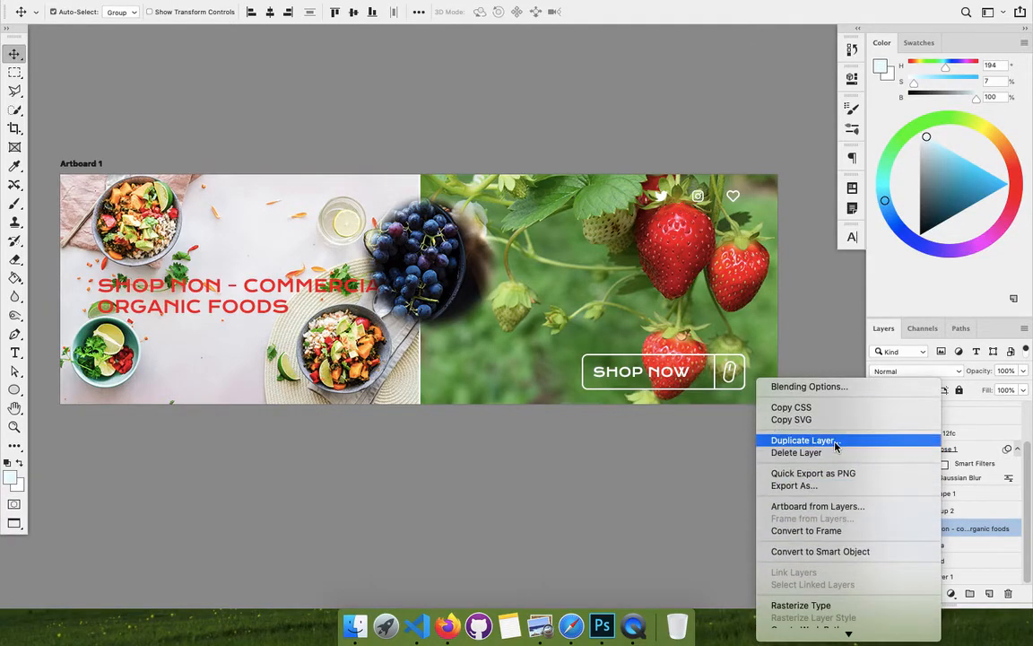
{"action": "scroll", "coordinate": [843, 575], "scroll_direction": "down", "scroll_amount": 5}
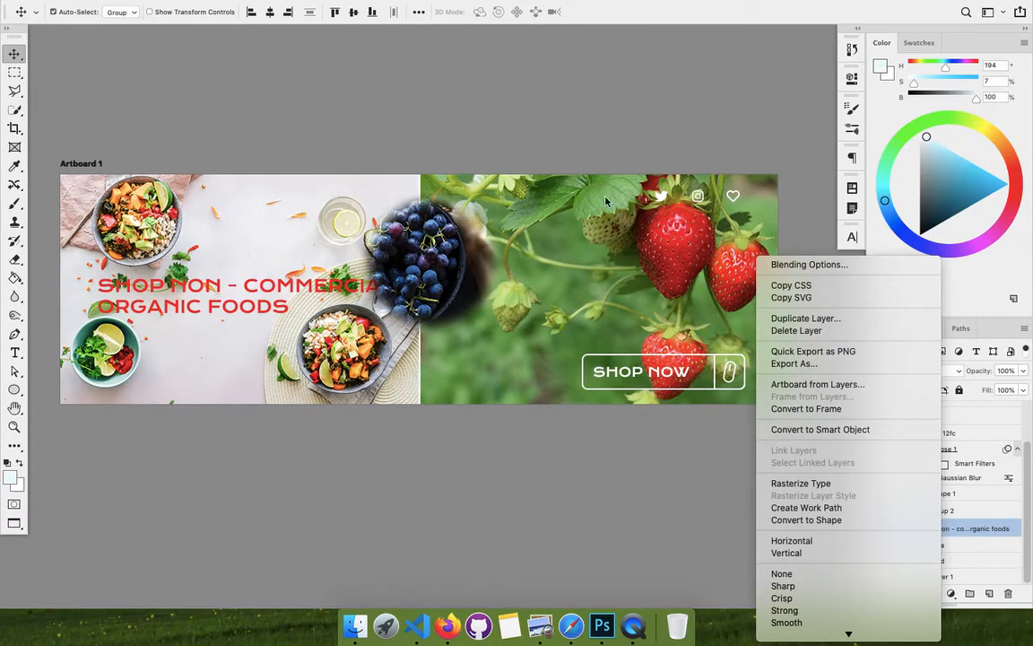
{"action": "mouse_move", "coordinate": [849, 633]}
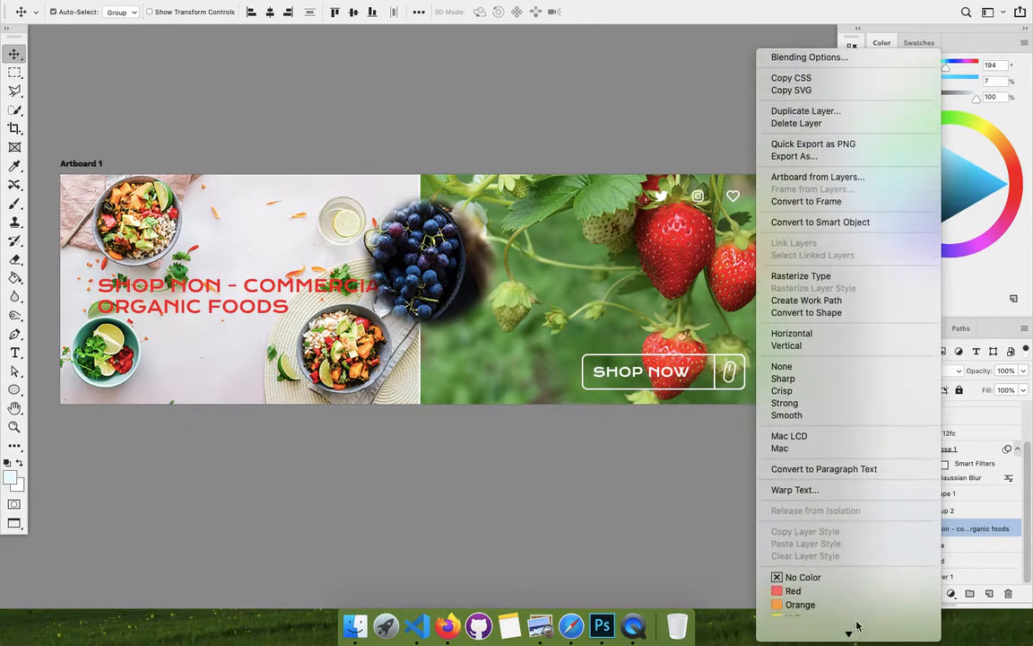
{"action": "left_click", "coordinate": [547, 92]}
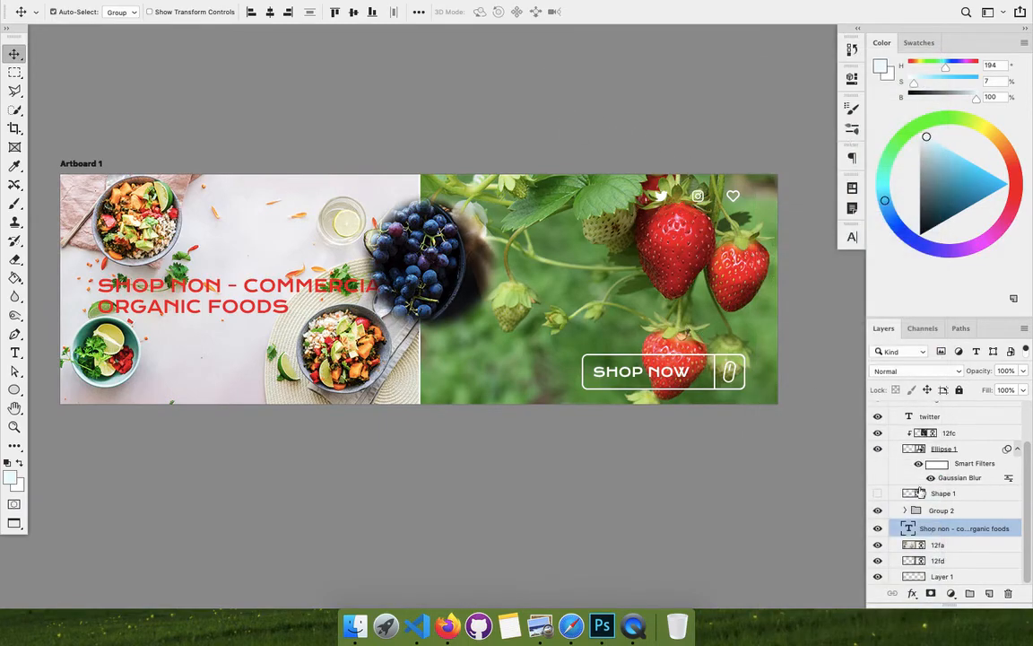
- Convert the "Shop non - commercial organic foods" heading text layer to a shape
{"action": "right_click", "coordinate": [906, 528]}
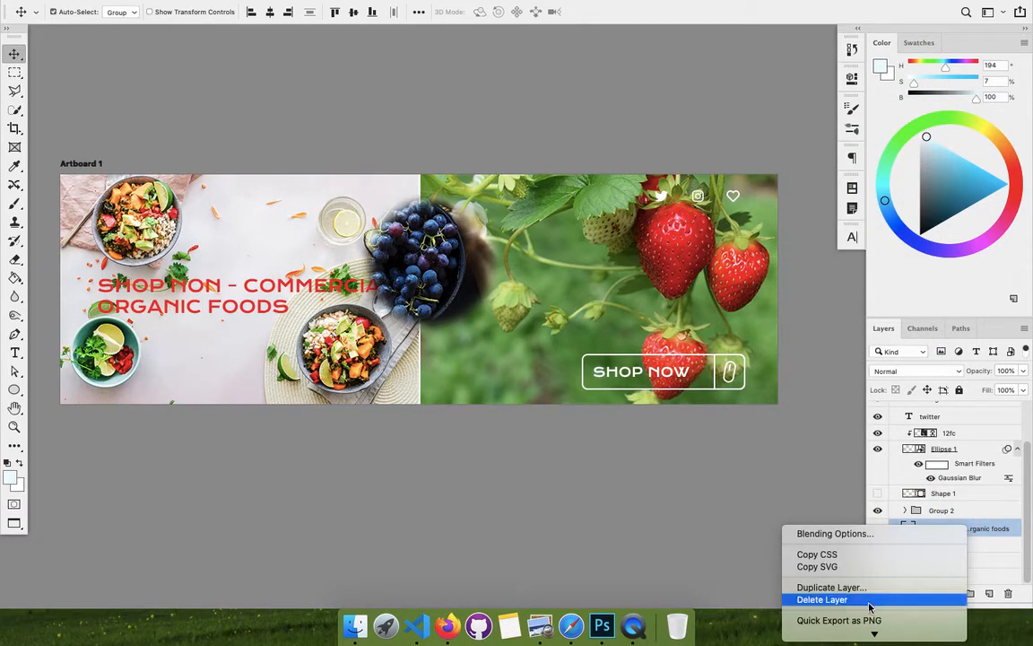
{"action": "mouse_move", "coordinate": [874, 634]}
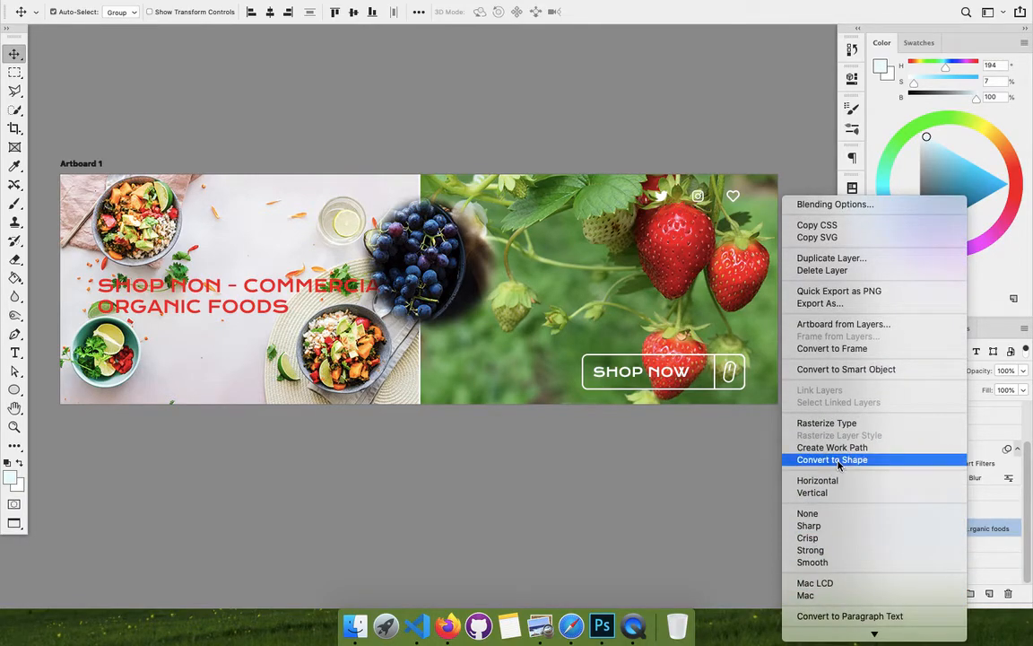
{"action": "left_click", "coordinate": [838, 460]}
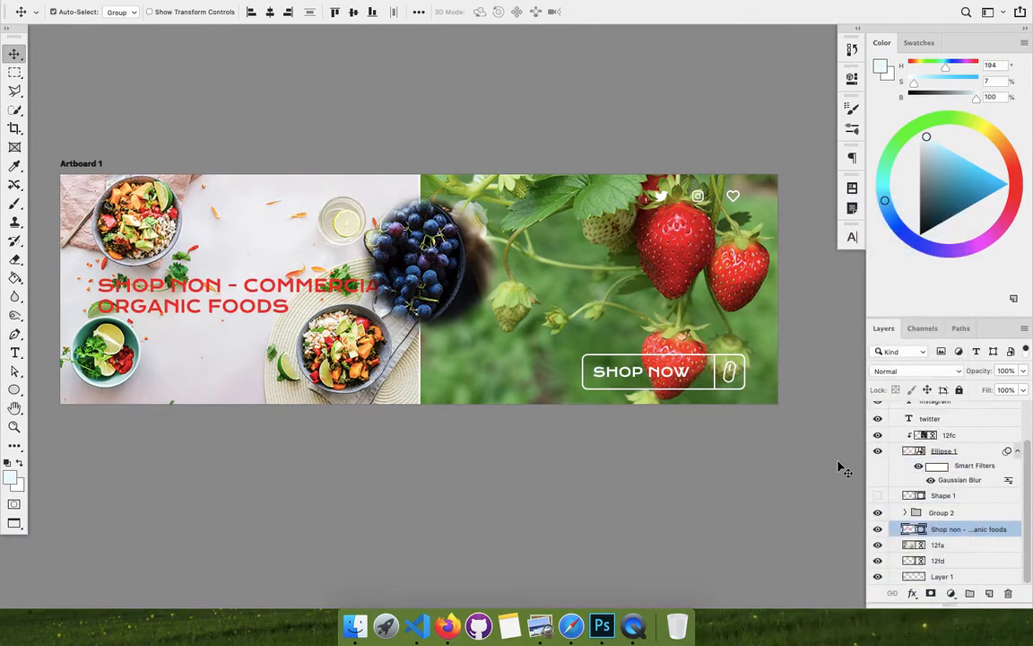
- Quick-export the artboard as a PNG named "banner" into the img folder inside w7 on the Desktop
{"action": "mouse_move", "coordinate": [85, 7]}
{"action": "left_click", "coordinate": [130, 8]}
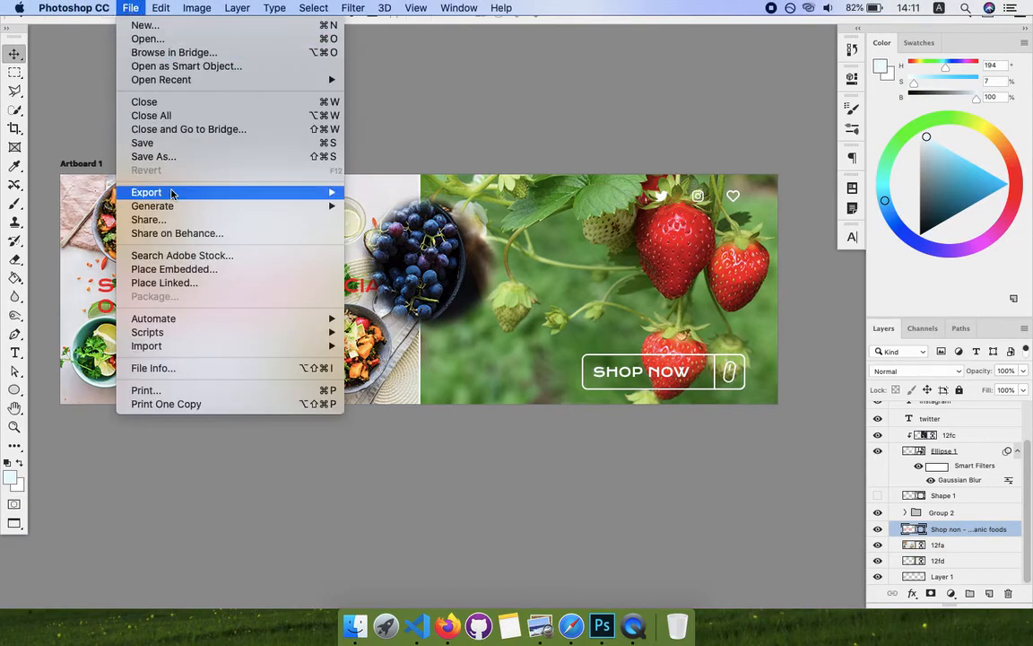
{"action": "mouse_move", "coordinate": [180, 193]}
{"action": "left_click", "coordinate": [401, 197]}
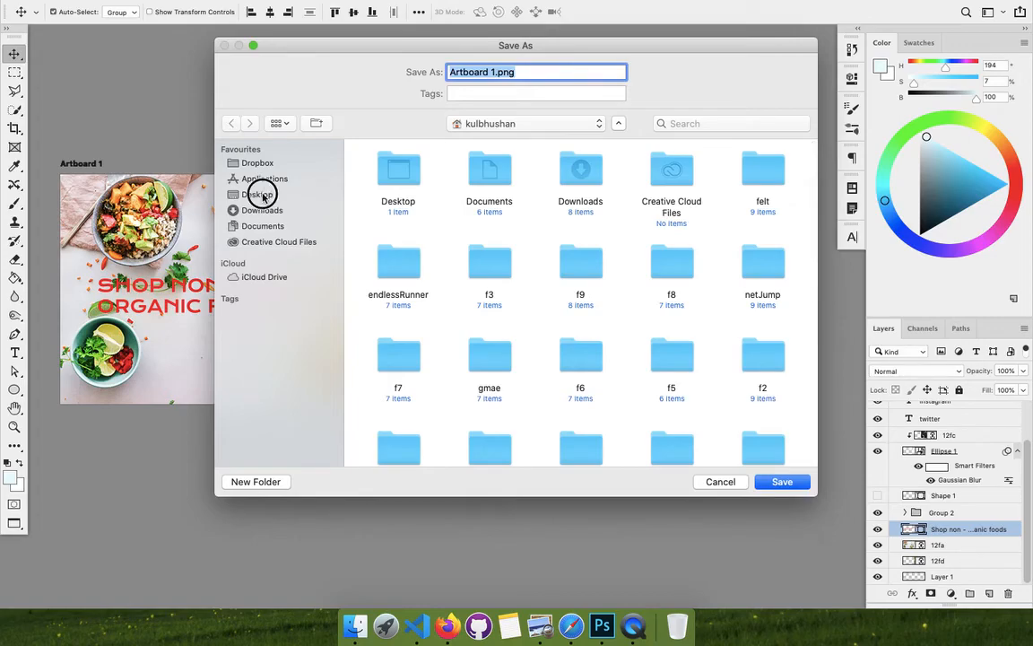
{"action": "left_click", "coordinate": [260, 194]}
{"action": "left_click", "coordinate": [394, 177]}
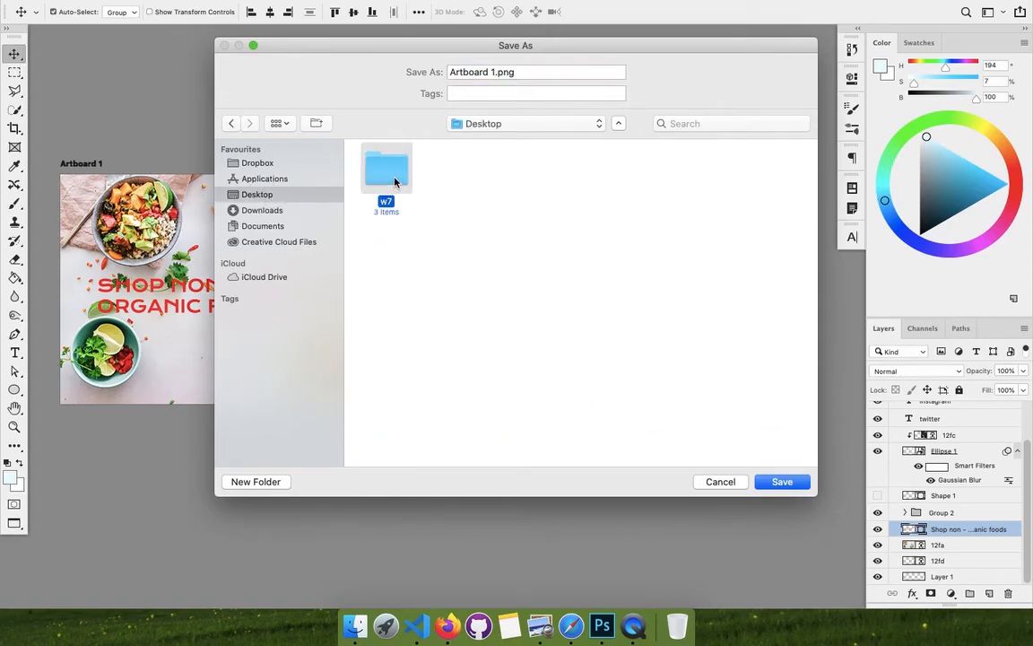
{"action": "double_click", "coordinate": [394, 177]}
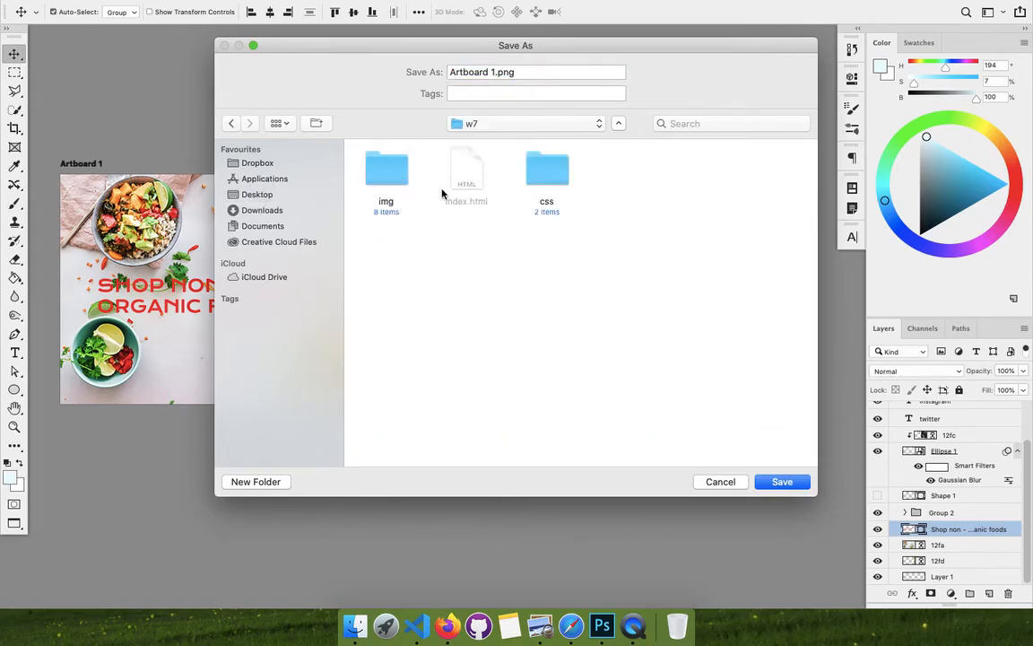
{"action": "double_click", "coordinate": [385, 168]}
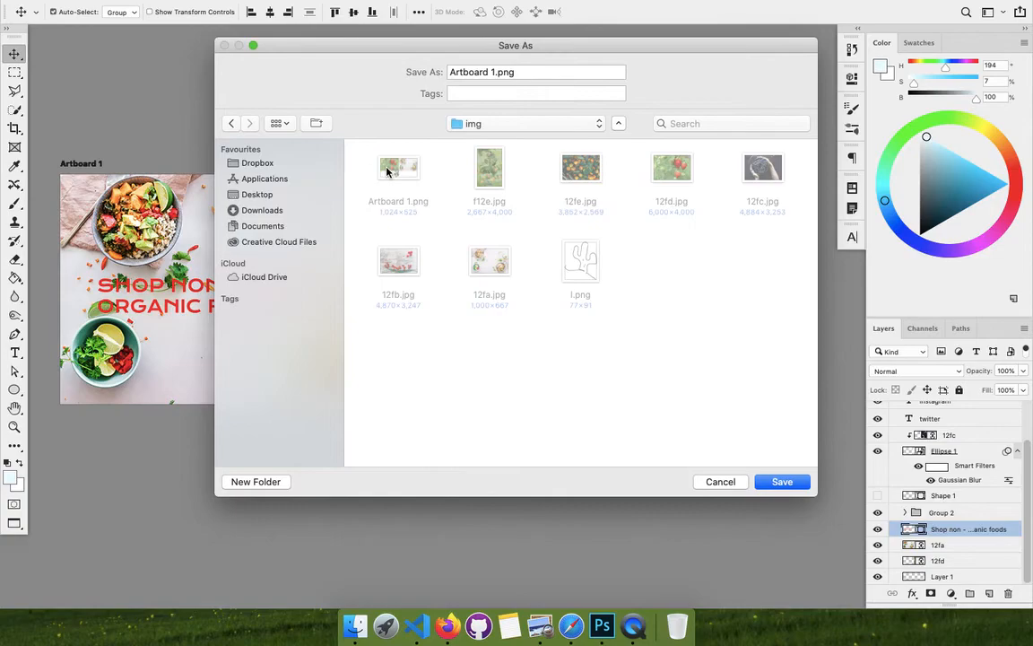
{"action": "triple_click", "coordinate": [538, 72]}
{"action": "type", "text": "banner"}
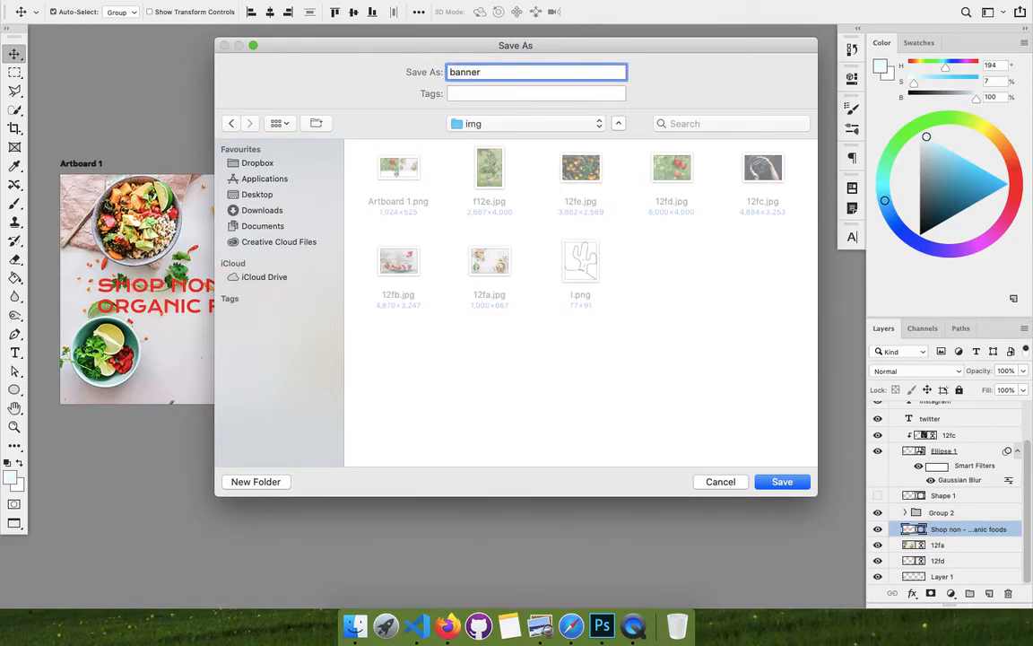
{"action": "key", "text": "Return"}
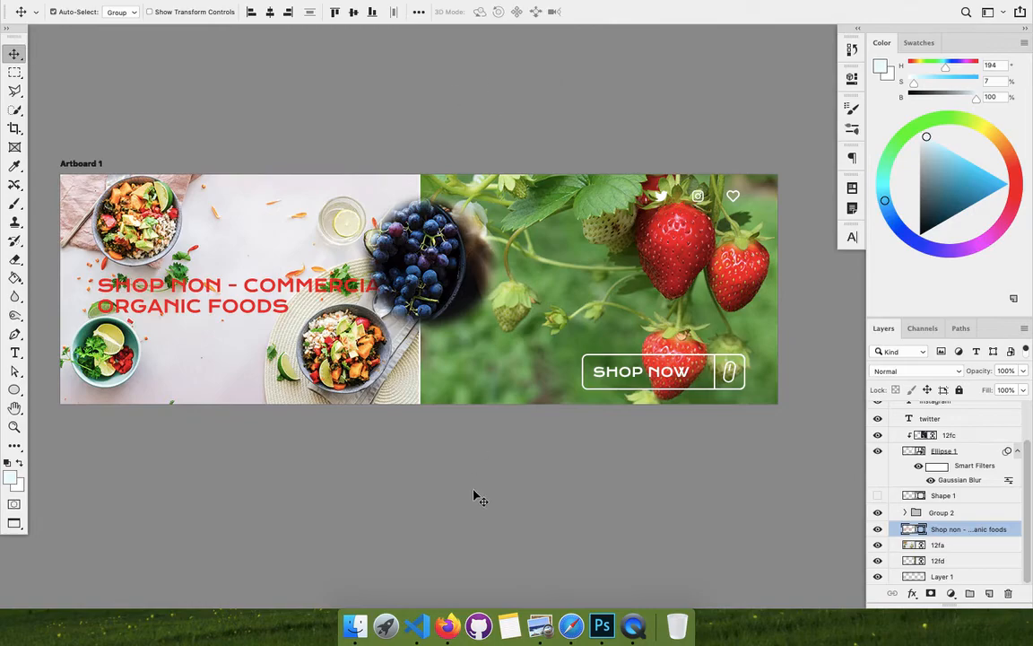
- Switch to Finder and open the exported banner.png from the img folder in Preview to check the banner
{"action": "left_click", "coordinate": [347, 596]}
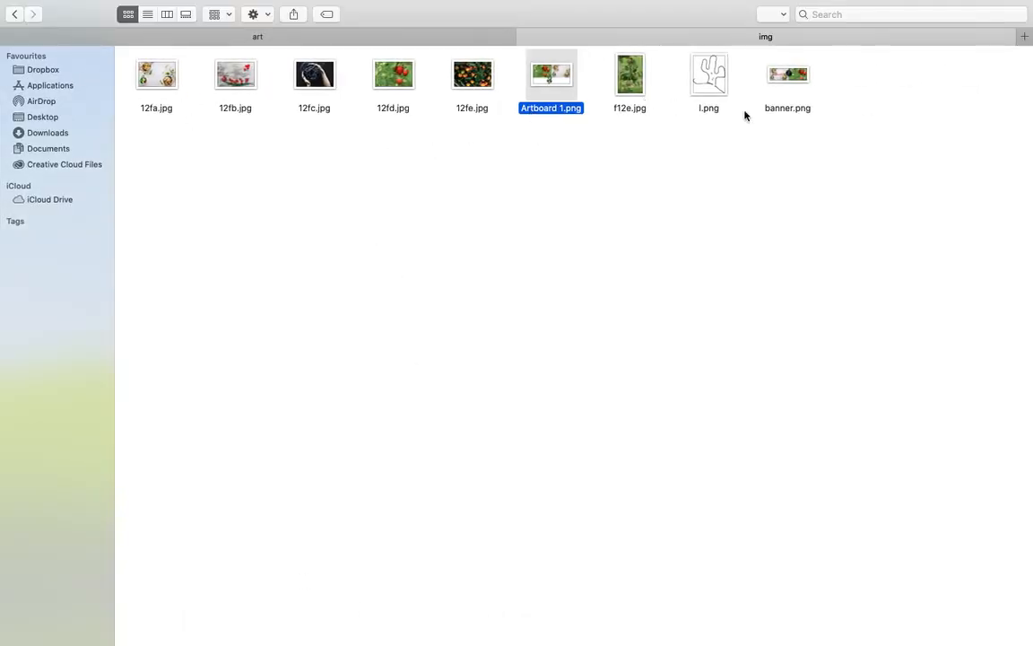
{"action": "double_click", "coordinate": [777, 72]}
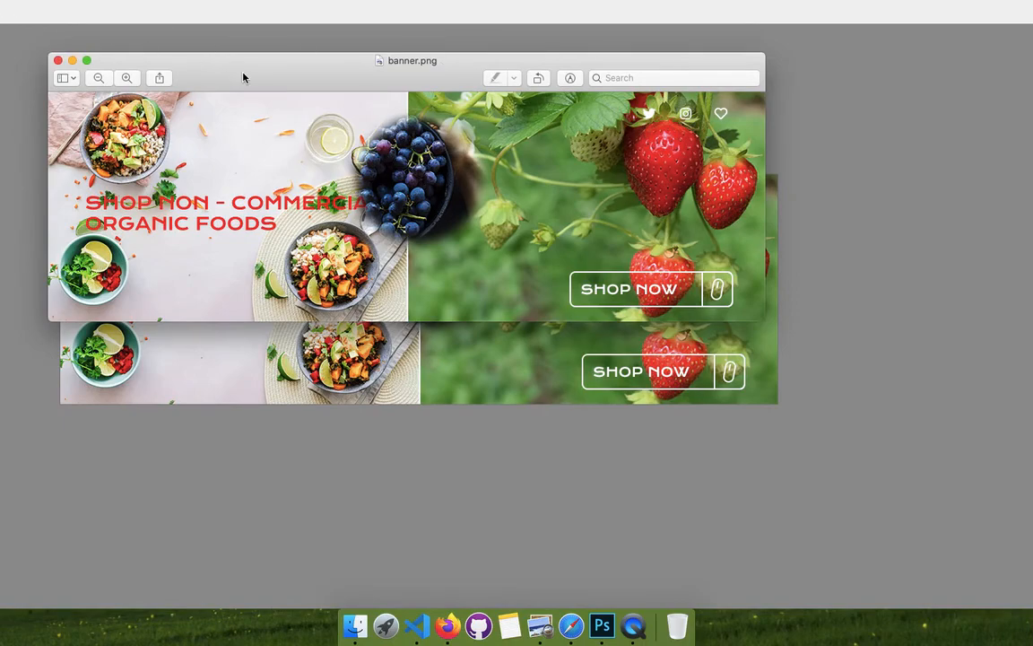
{"action": "left_click_drag", "start_coordinate": [242, 77], "coordinate": [334, 104]}
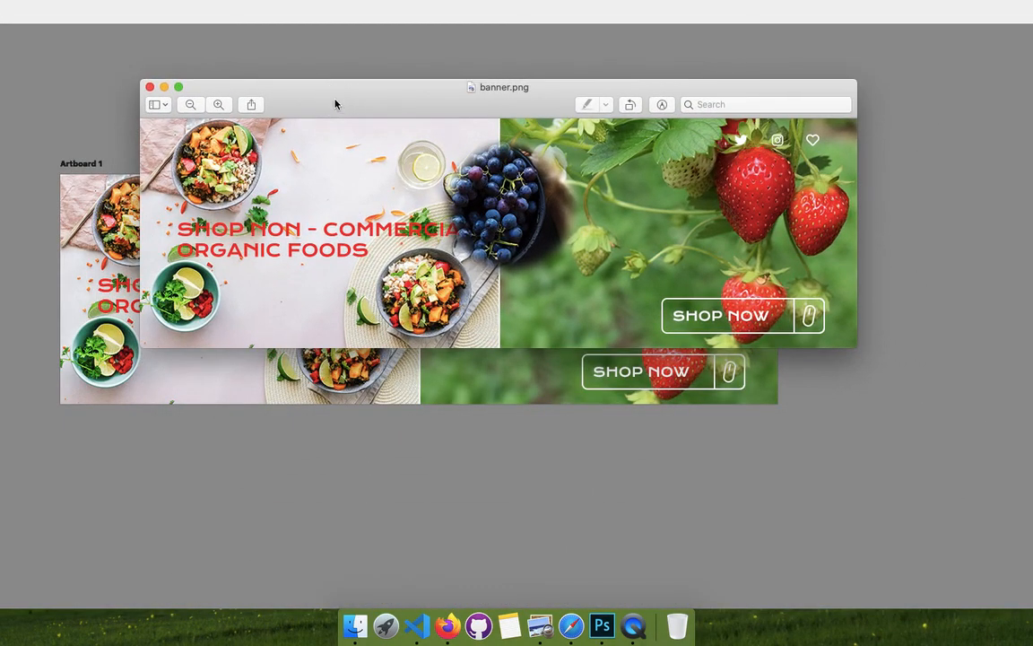